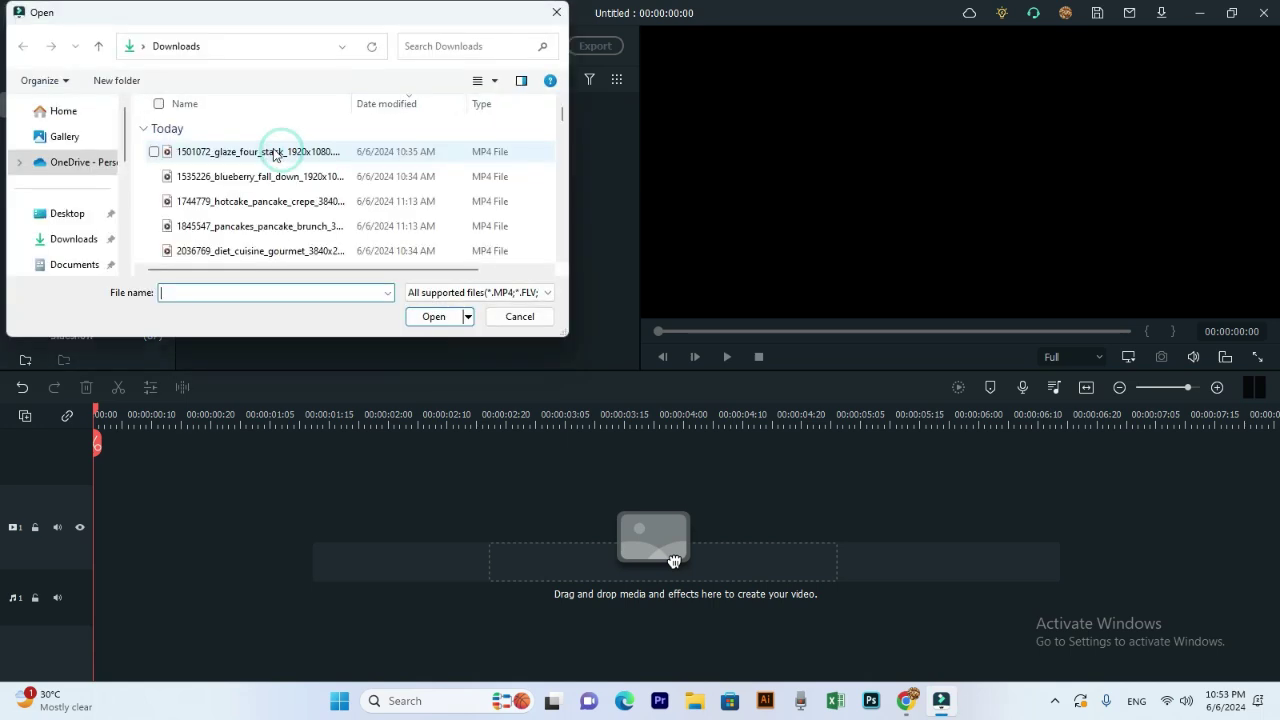
- Import the 1744779 hotcake, 1845547 pancakes and 1501072 glaze video files from the Downloads folder into the project media
left_click(255, 151)
left_click(343, 176, "shift")
key("Return")
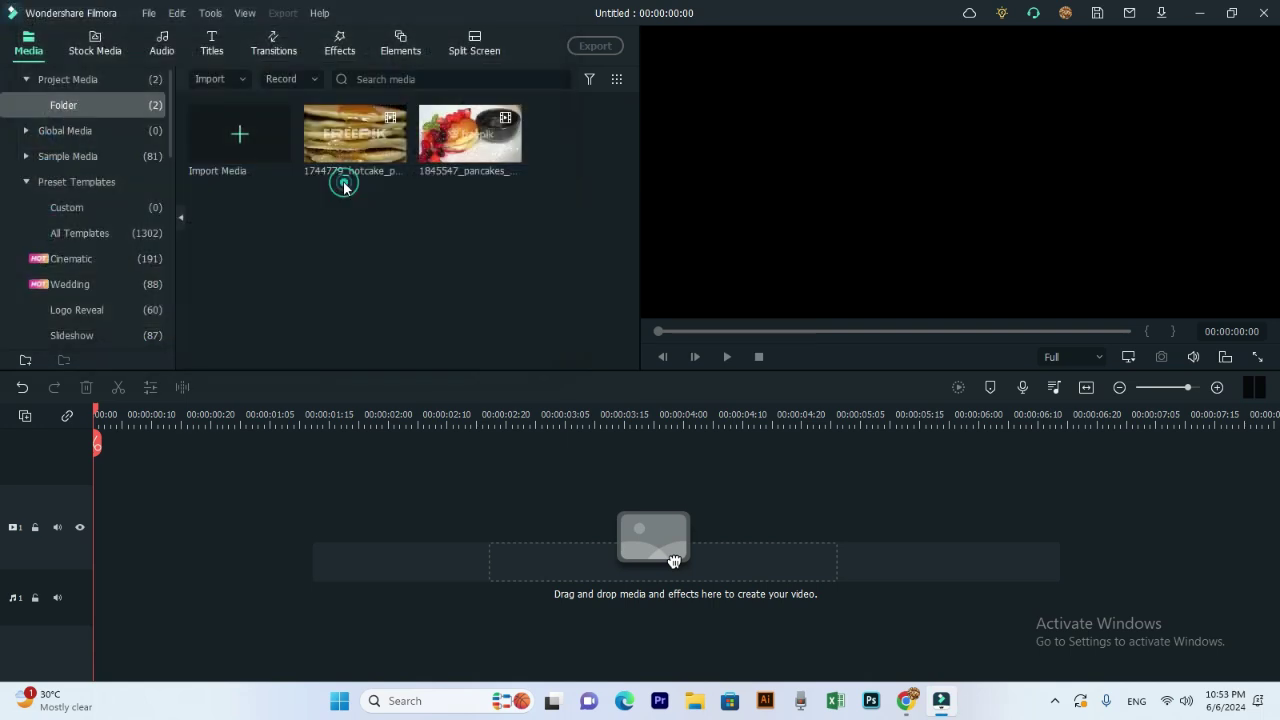
left_click(196, 155)
- Preview the 1501072 glaze clip in the player and stop its playback
double_click(228, 201)
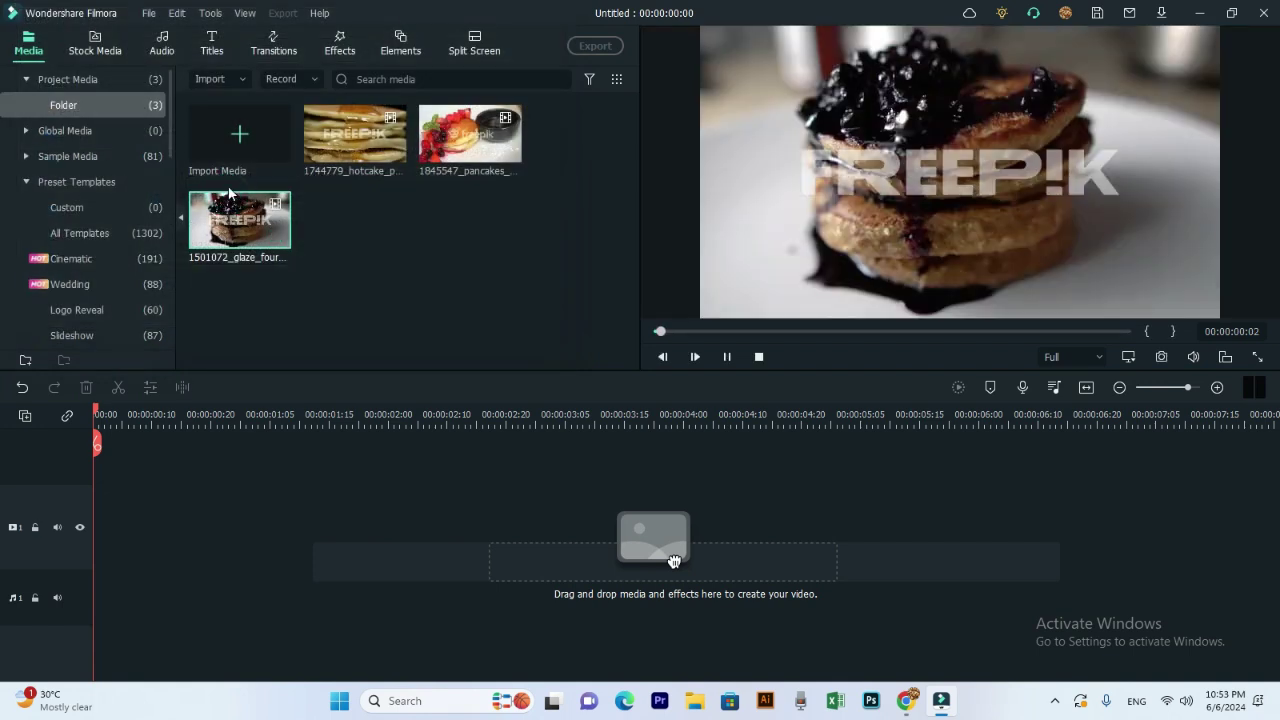
left_click(443, 252)
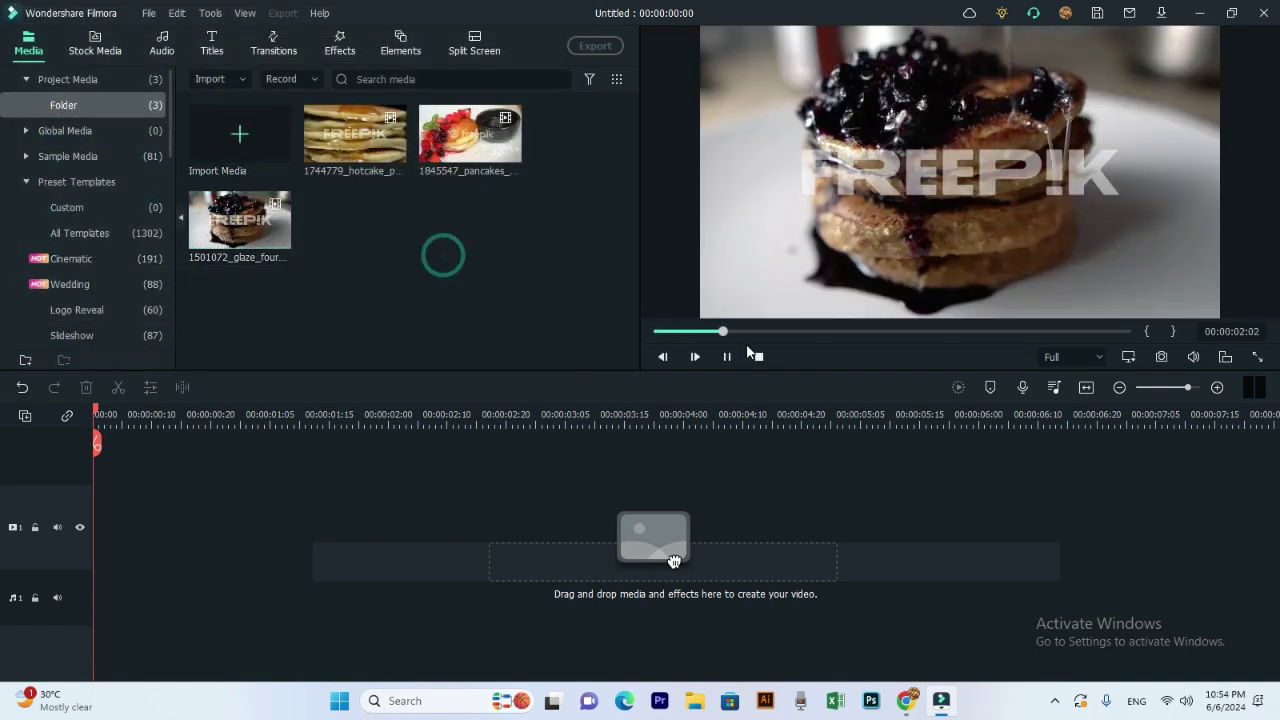
left_click(729, 355)
left_click(759, 356)
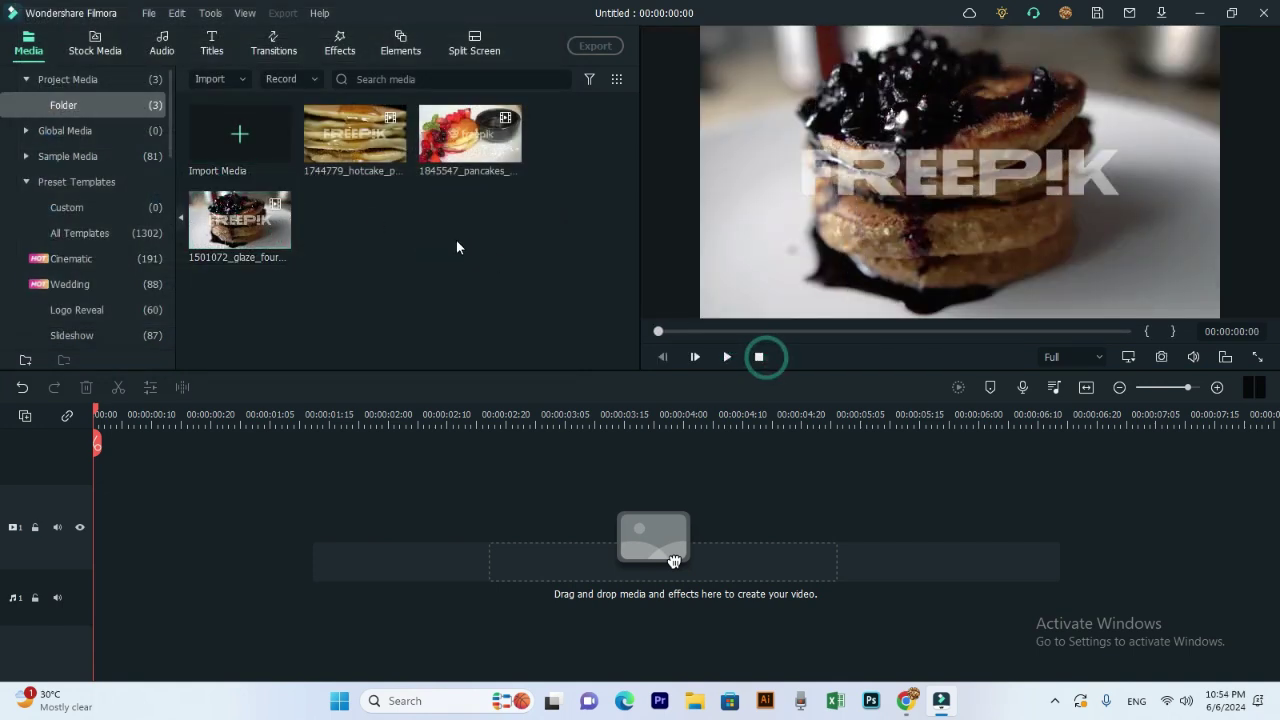
- Place the 1744779 hotcake clip at the start of video track 1 and match the project settings to its 1280 x 720 29.97fps
left_click_drag(358, 136, 60, 480)
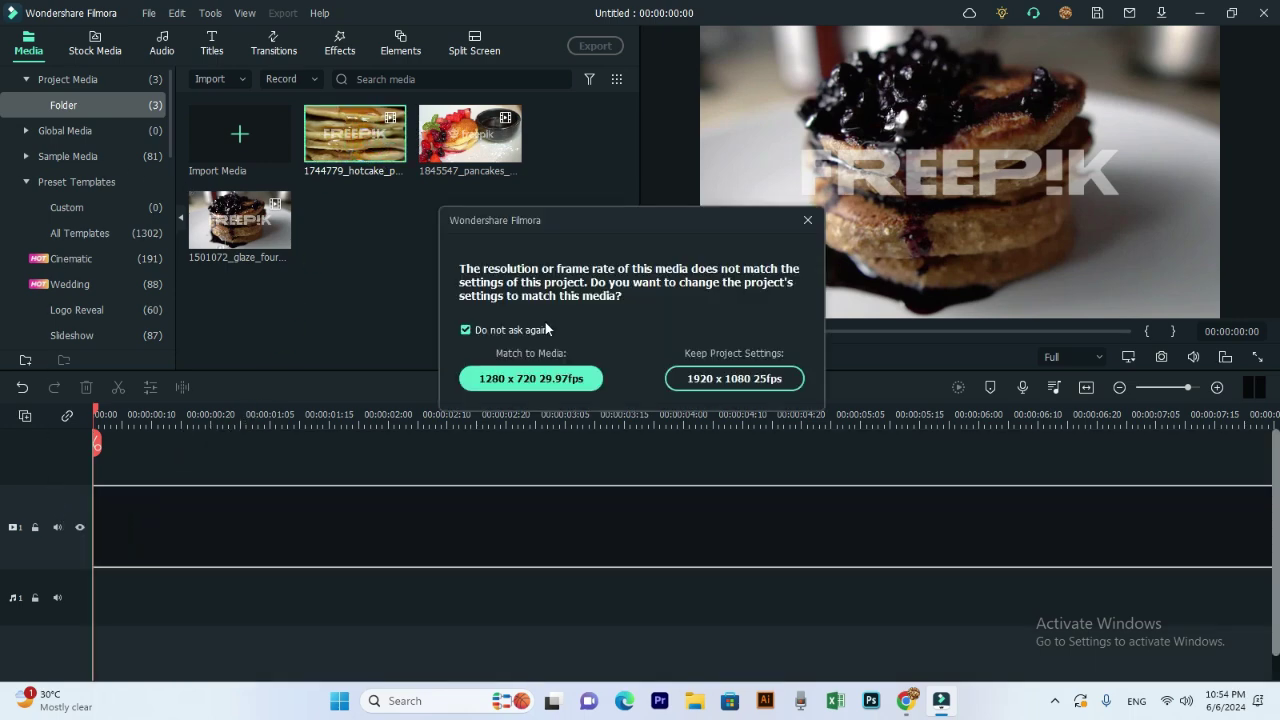
left_click(572, 375)
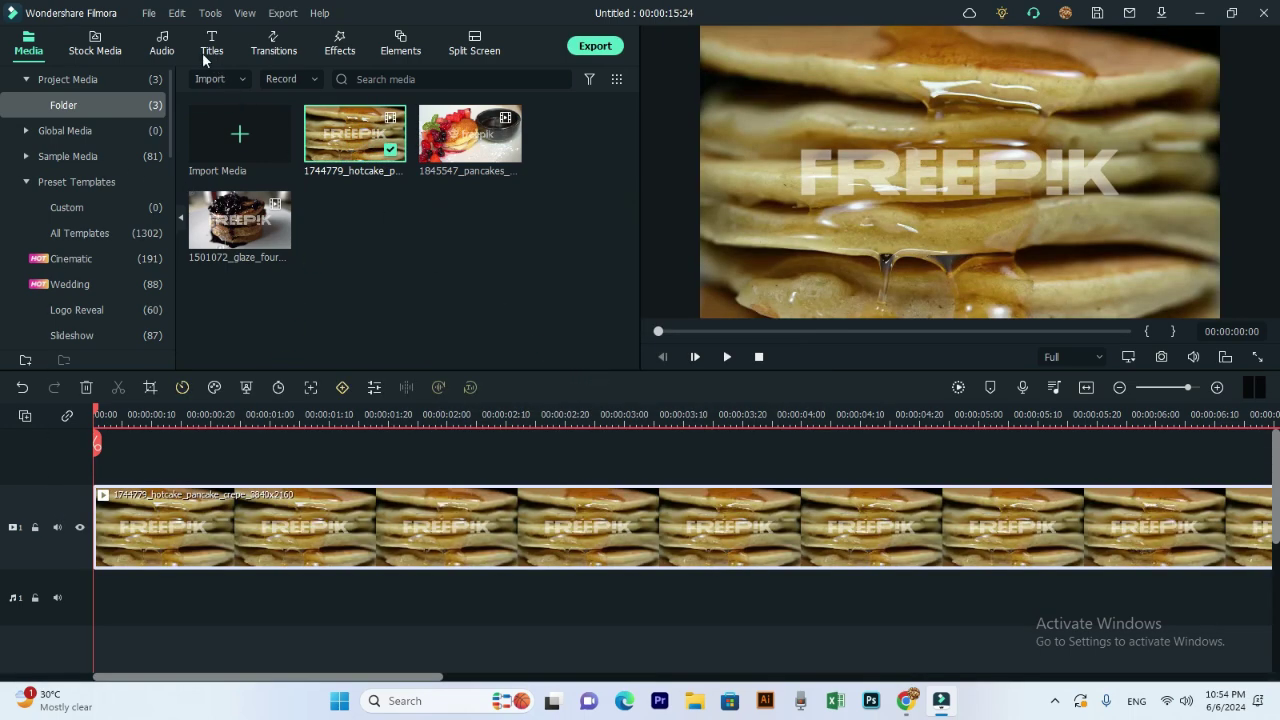
- Find UpTown Stroke in the recommended audio library and listen to it
left_click(162, 44)
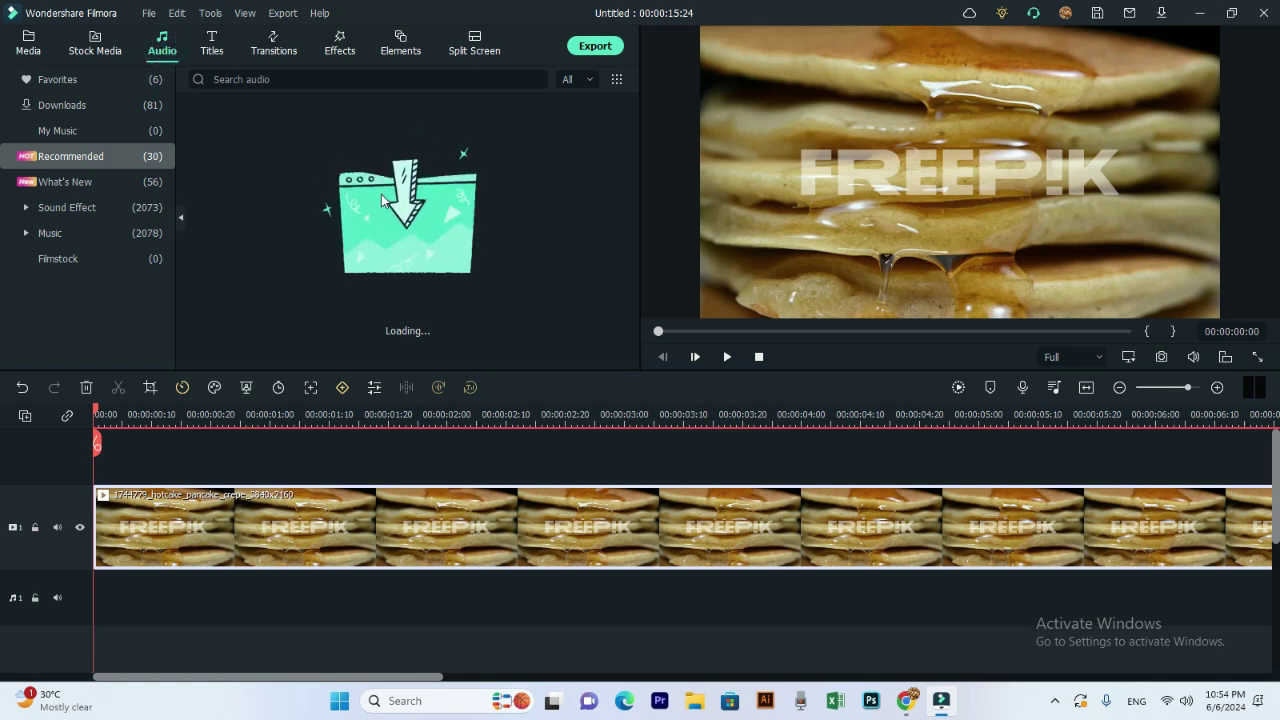
scroll(381, 195, "down", 5)
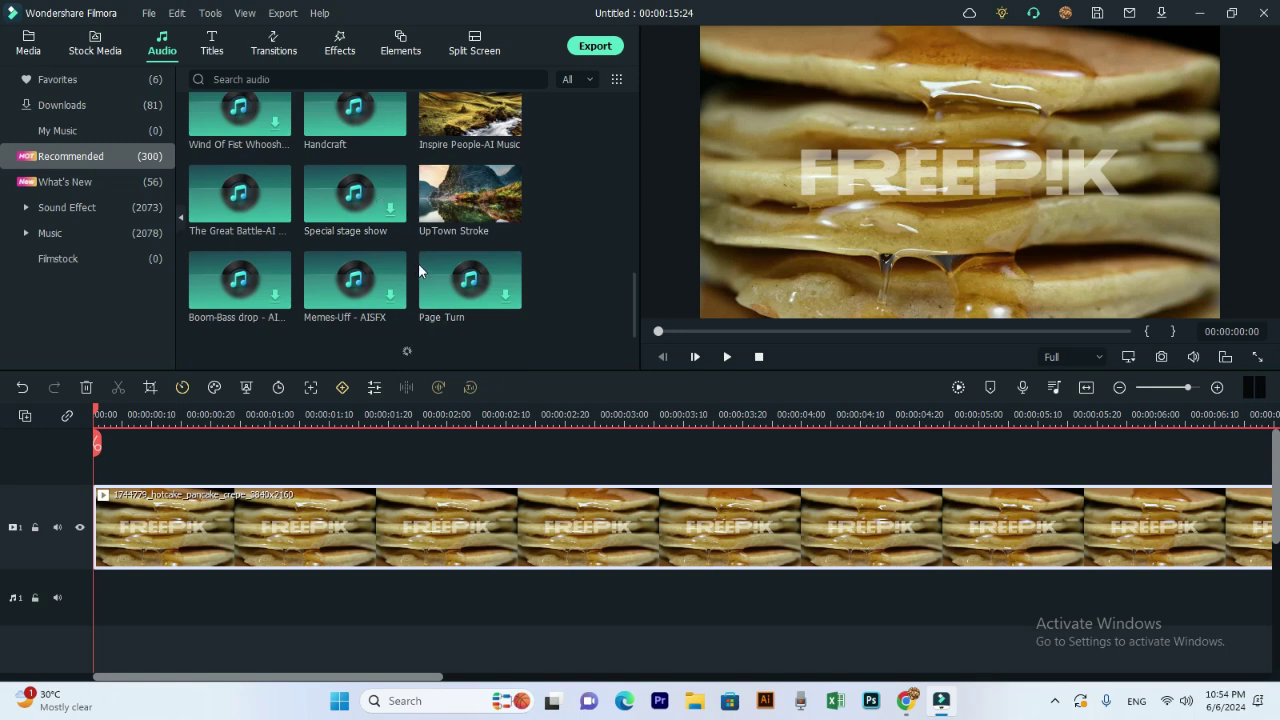
left_click(455, 208)
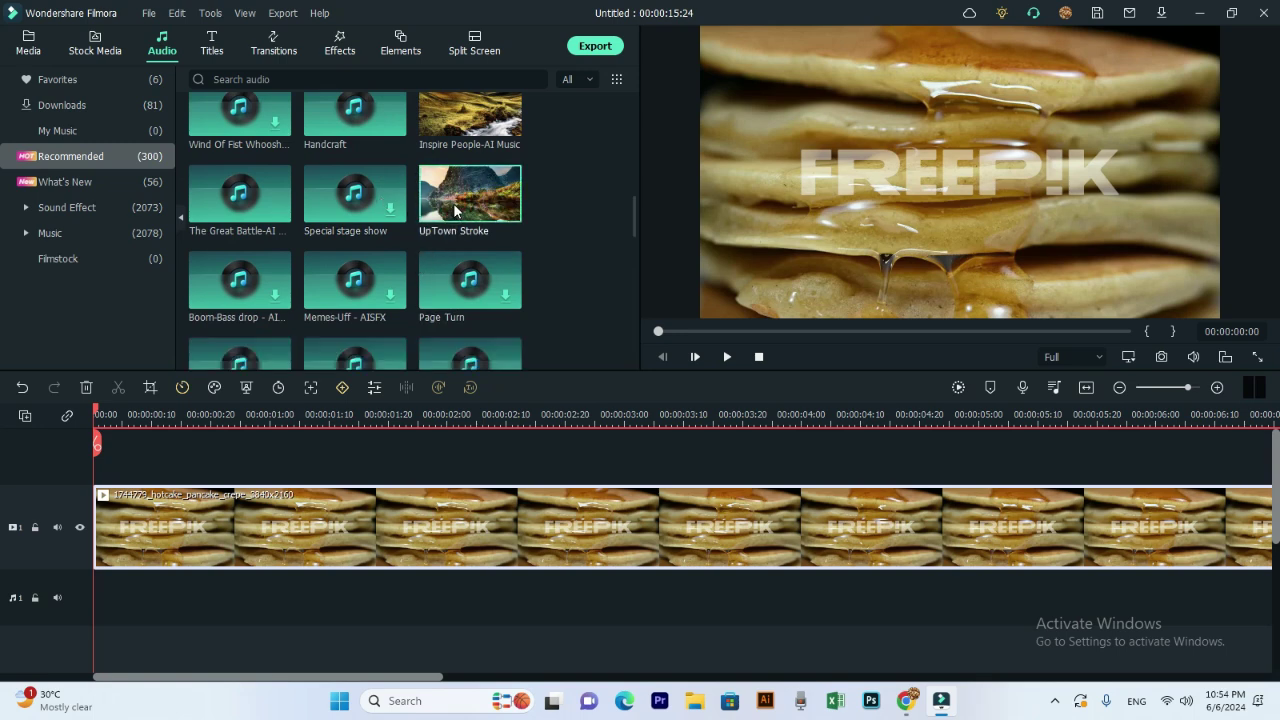
left_click(728, 356)
left_click(758, 357)
- Listen to Chill Cool Classic Rock Guitar from the recommended audio and stop its playback
scroll(429, 233, "down", 3)
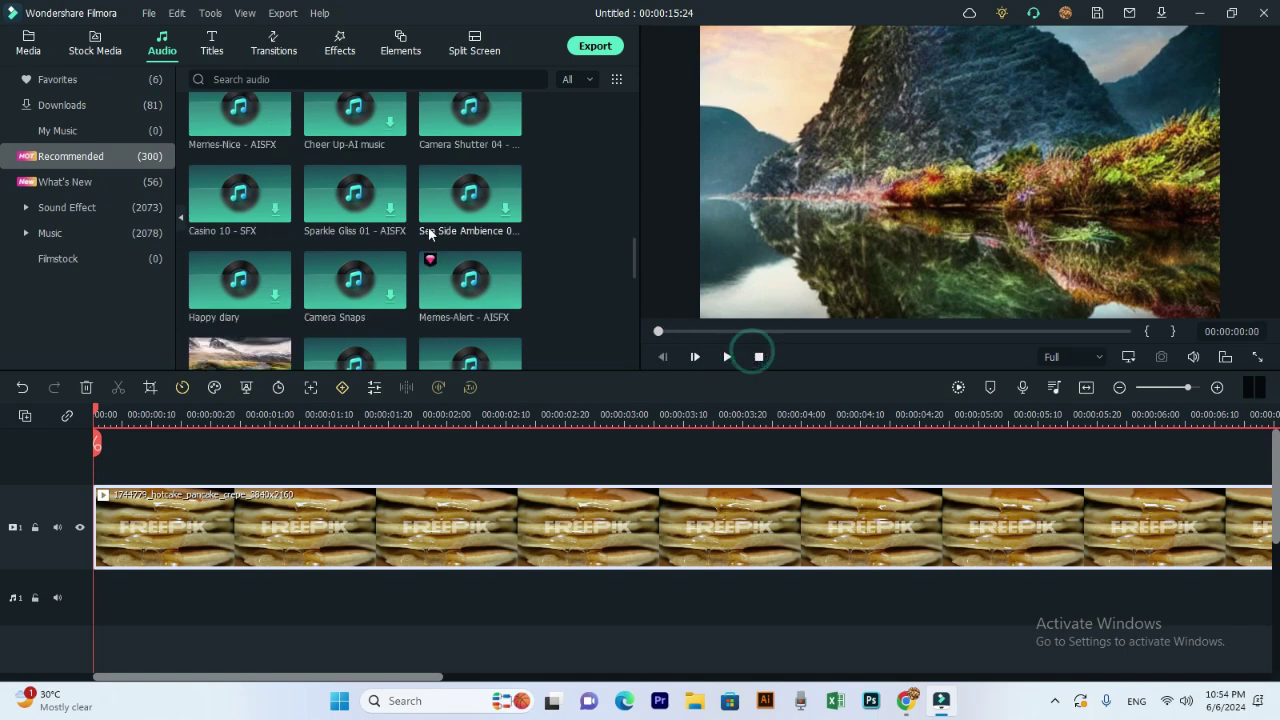
scroll(429, 233, "down", 3)
left_click(340, 300)
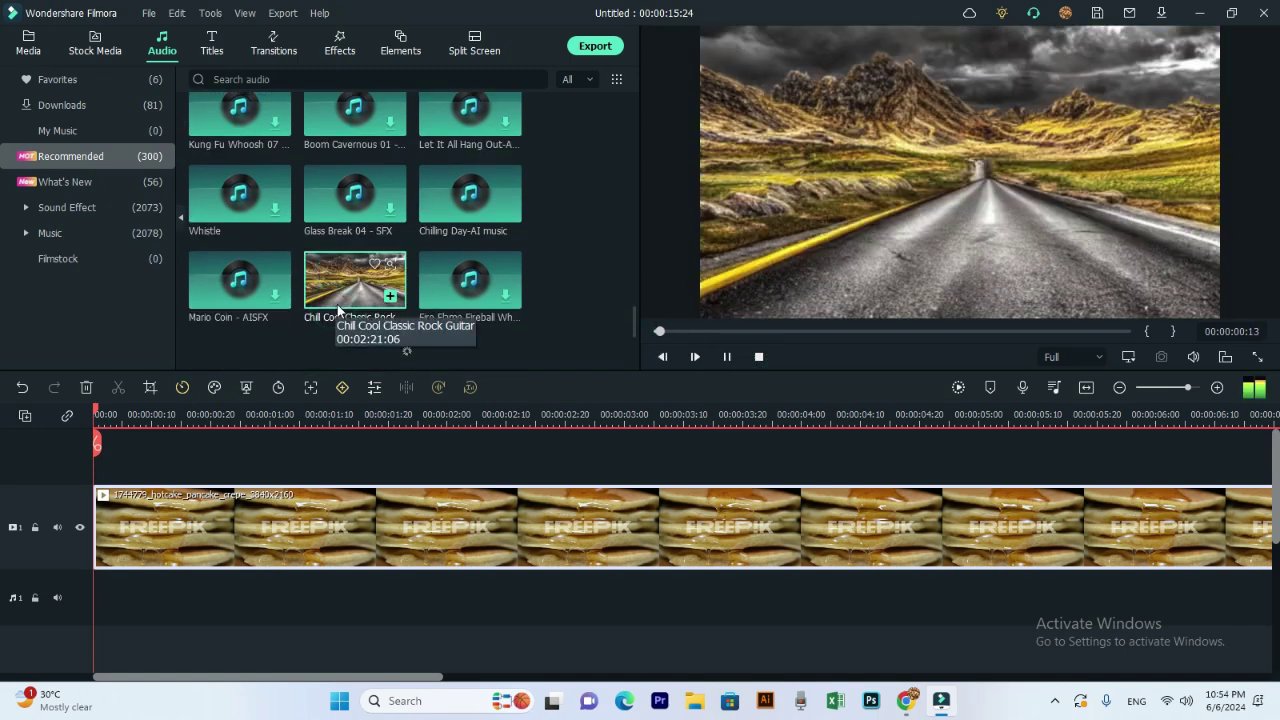
left_click(758, 357)
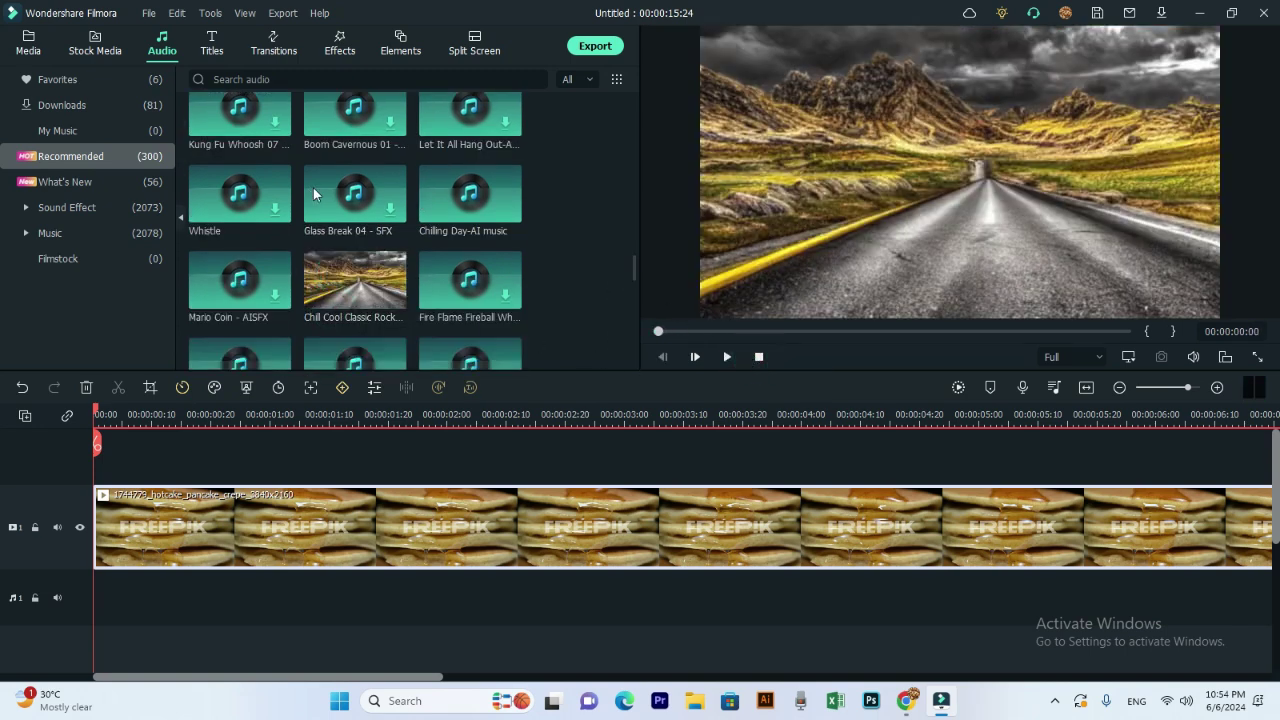
- Listen to Epic Sport Rock Trailer while browsing further recommended audio, and pause its playback
scroll(362, 231, "down", 3)
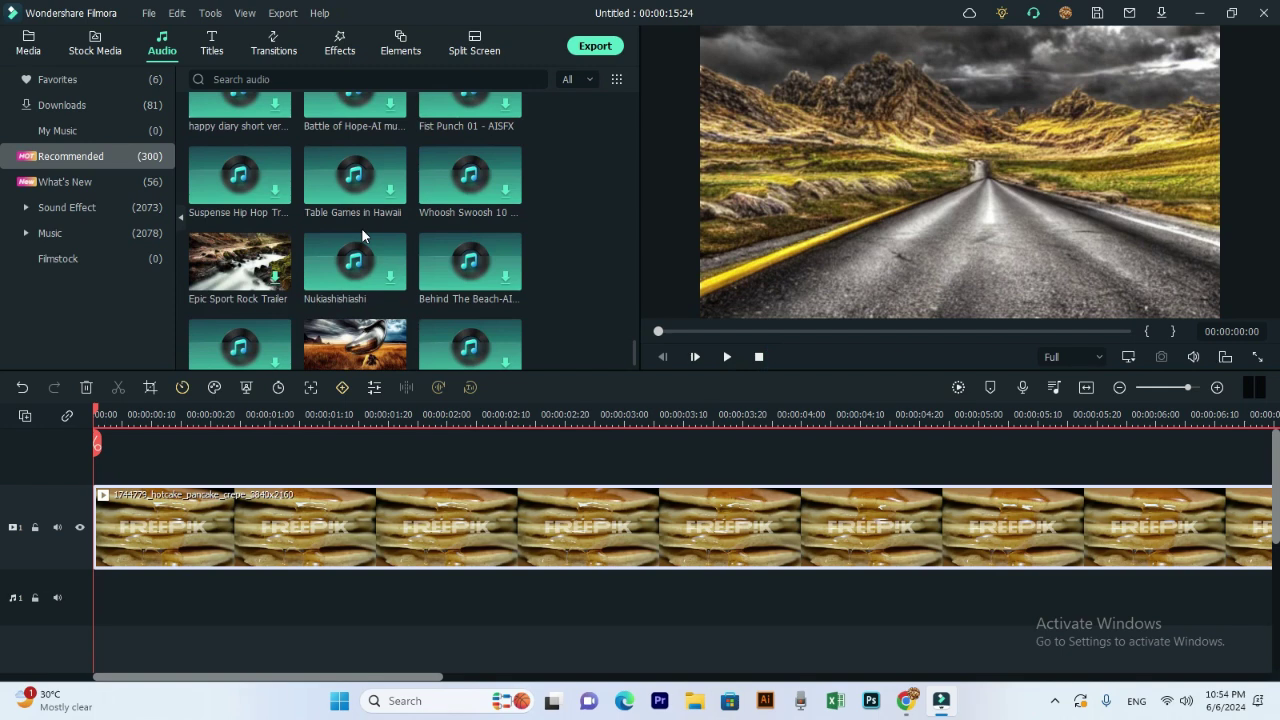
left_click(237, 257)
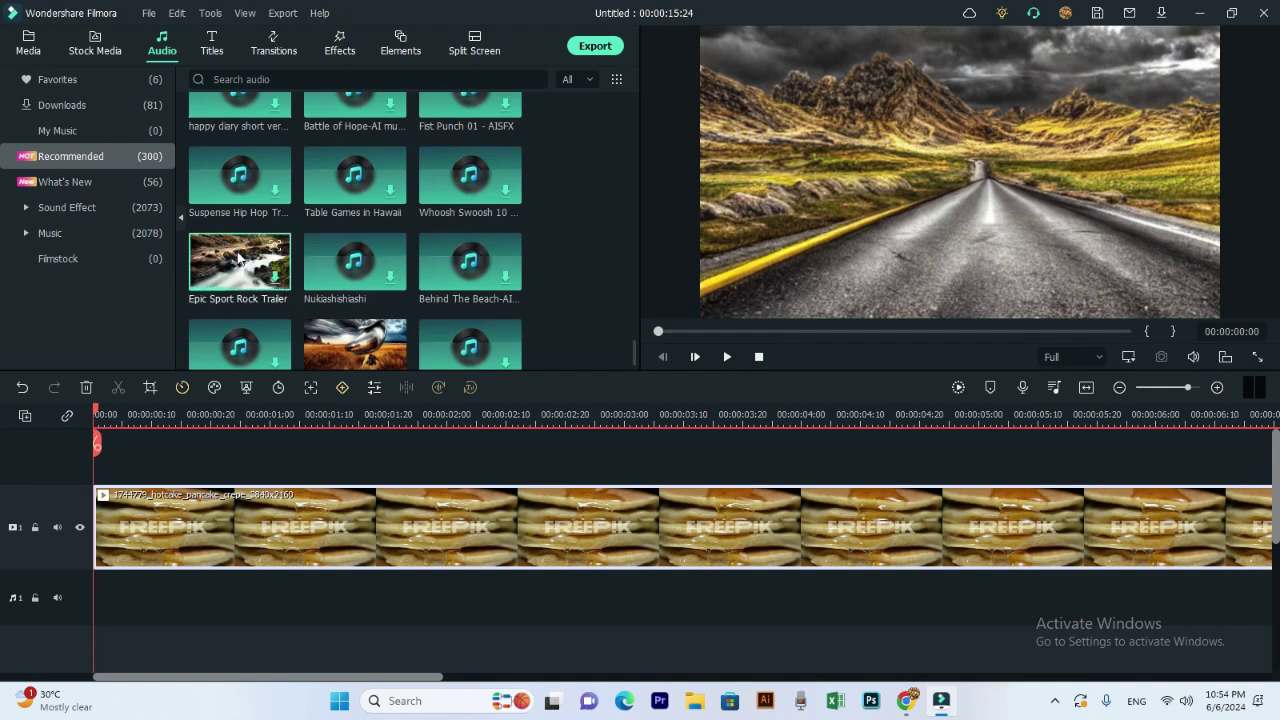
scroll(237, 257, "down", 8)
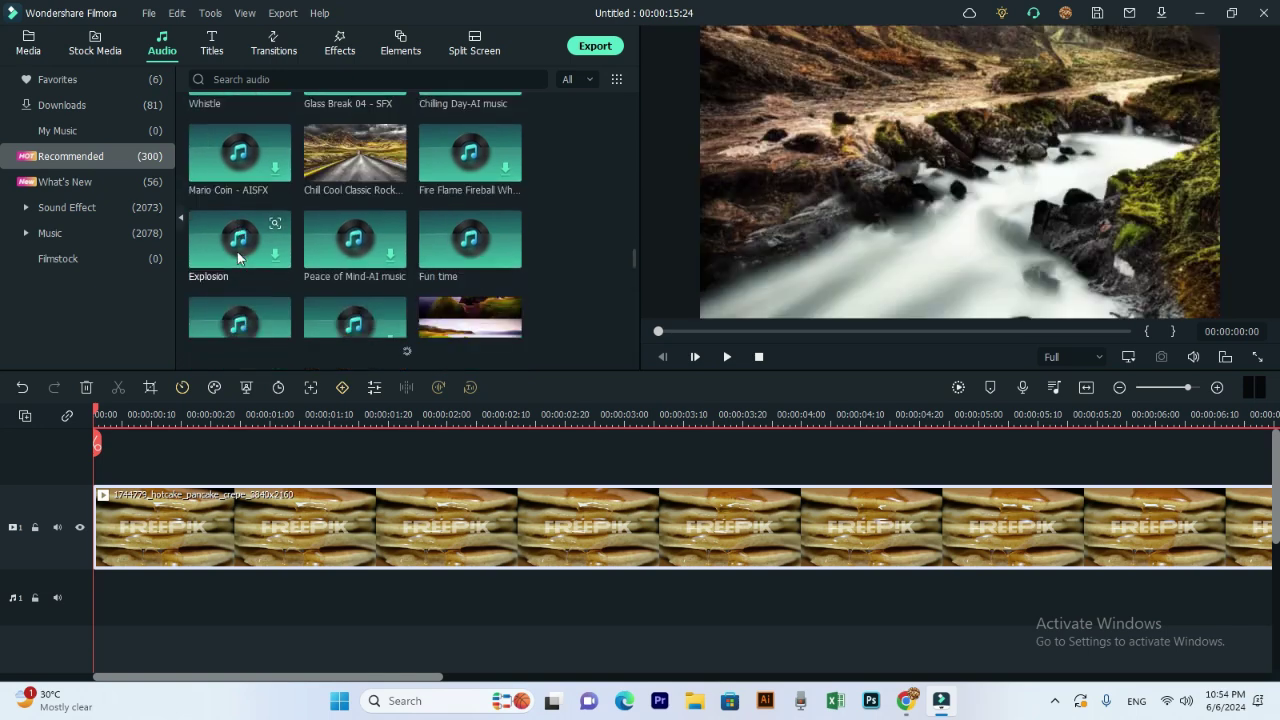
scroll(237, 257, "up", 3)
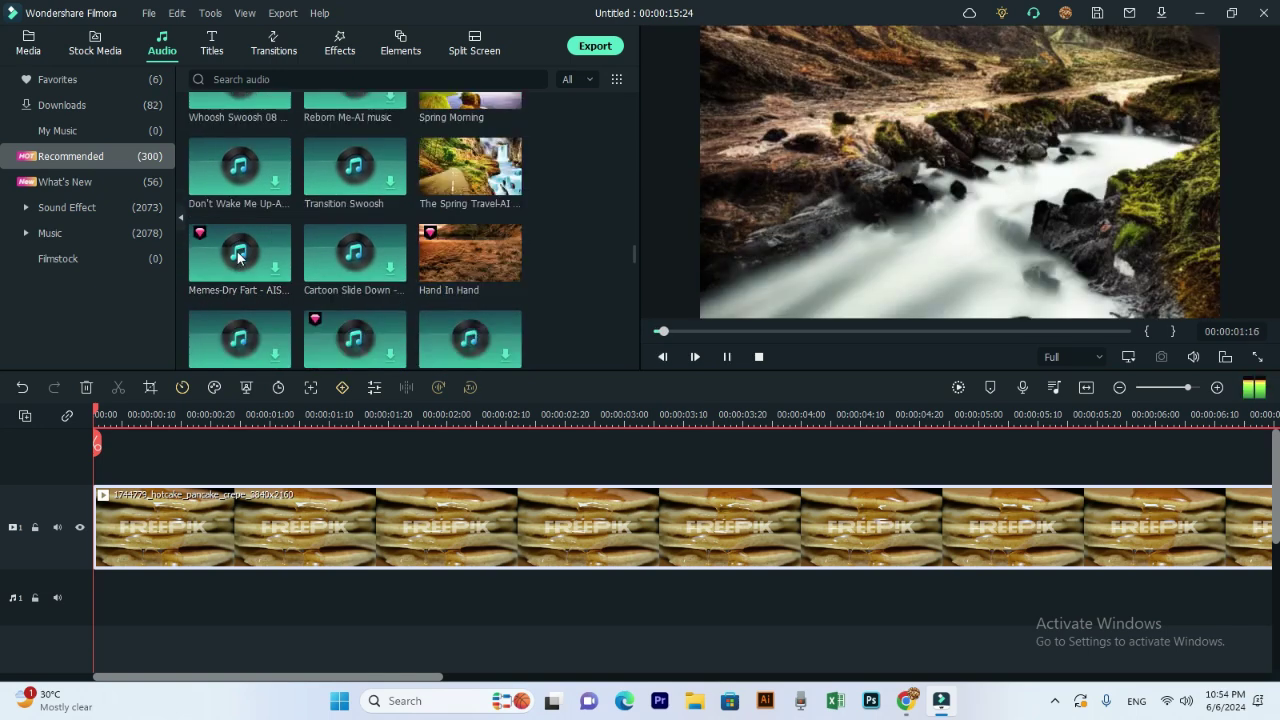
scroll(237, 257, "up", 2)
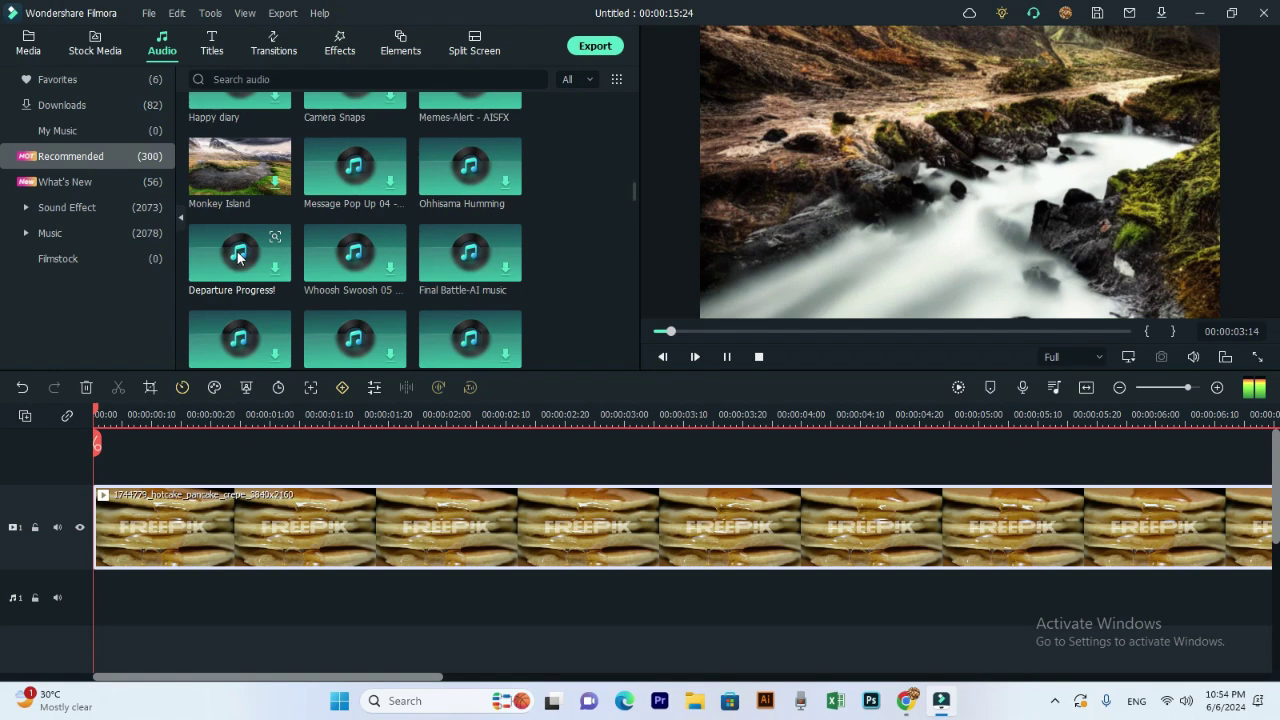
left_click(727, 357)
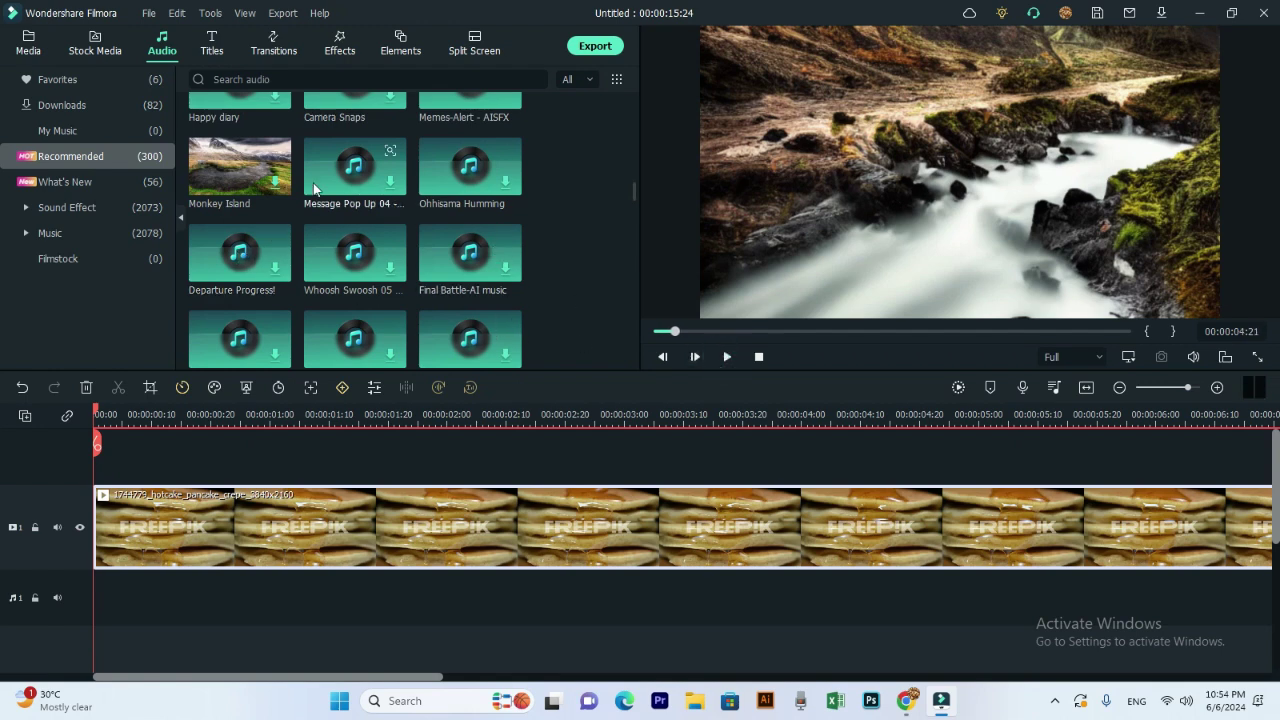
- Audition the Monkey Island music and add it to audio track 1 at the start of the timeline
left_click(242, 182)
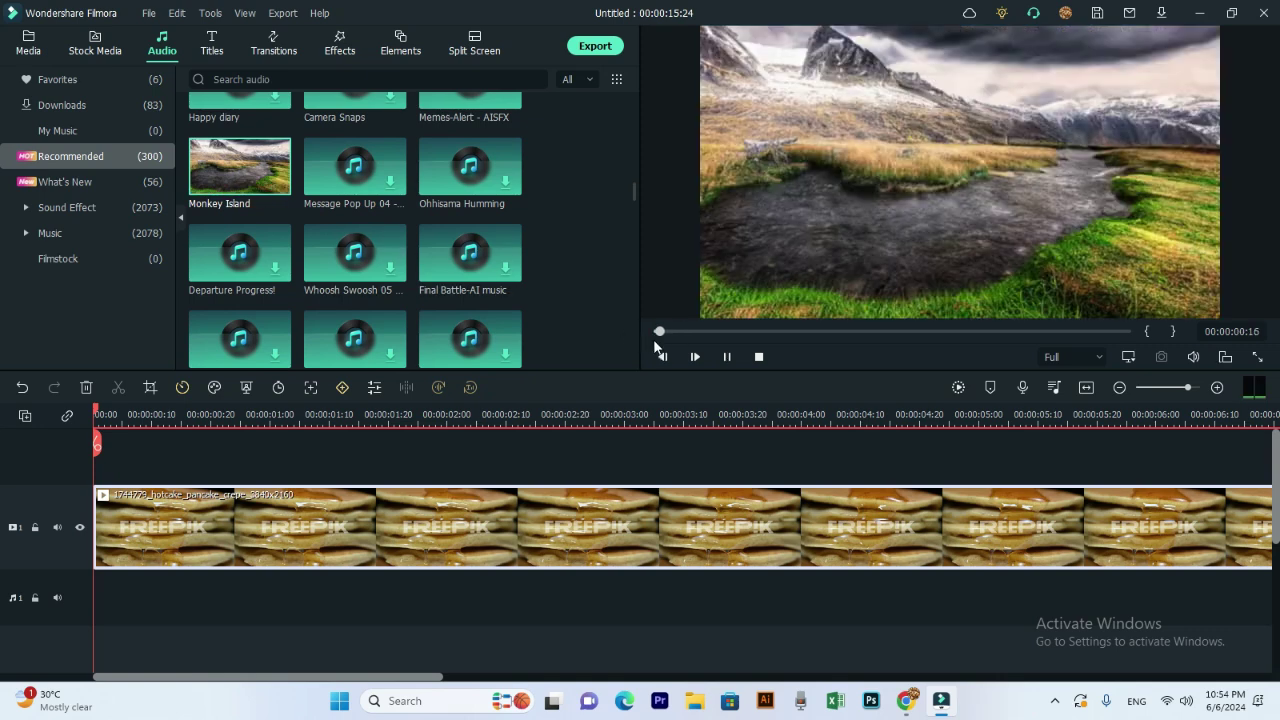
left_click(720, 331)
left_click(727, 352)
left_click(759, 357)
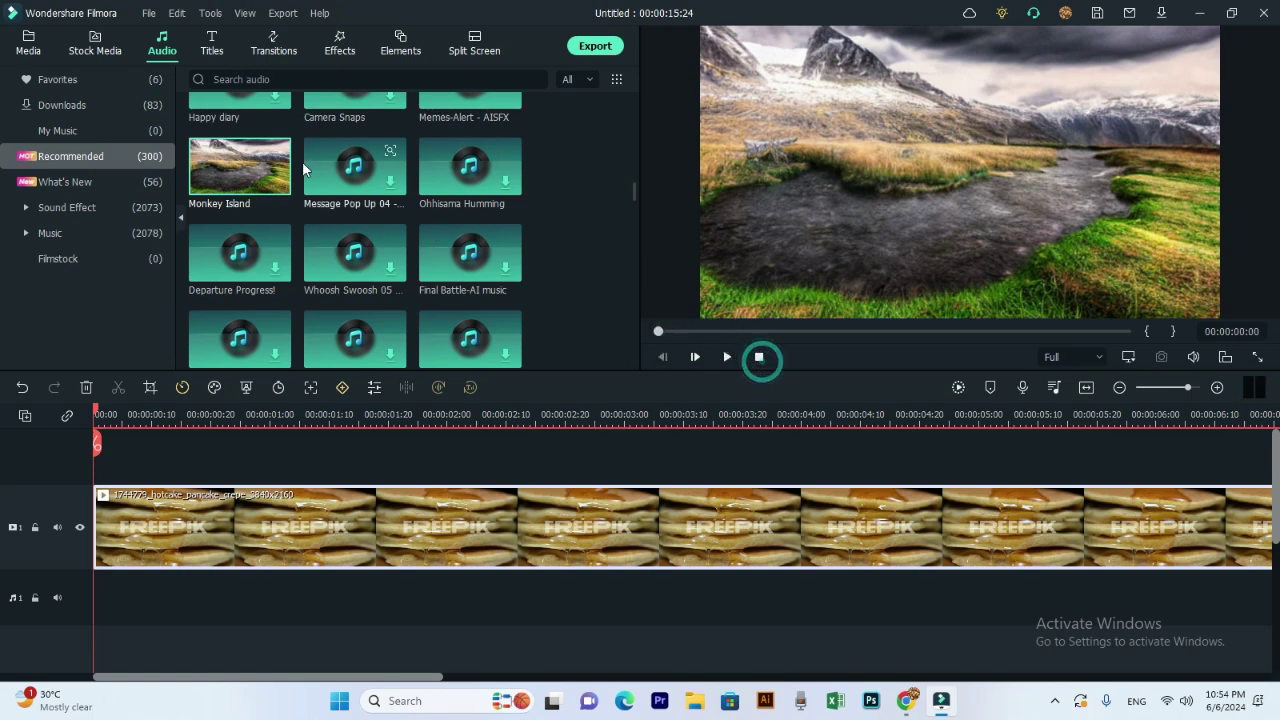
left_click(274, 182)
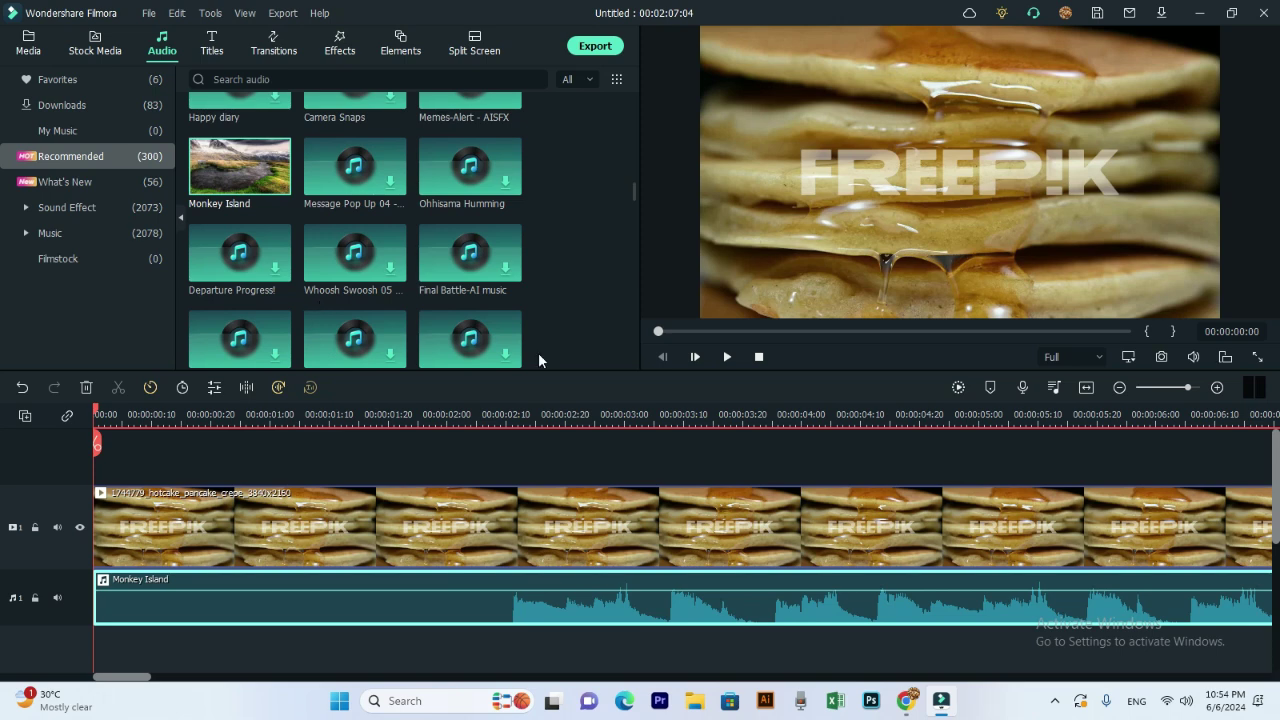
- Apply a customized speed ramp to the Monkey Island audio, raising the fourth curve point to between 1x and 5x
left_click(154, 390)
left_click(180, 432)
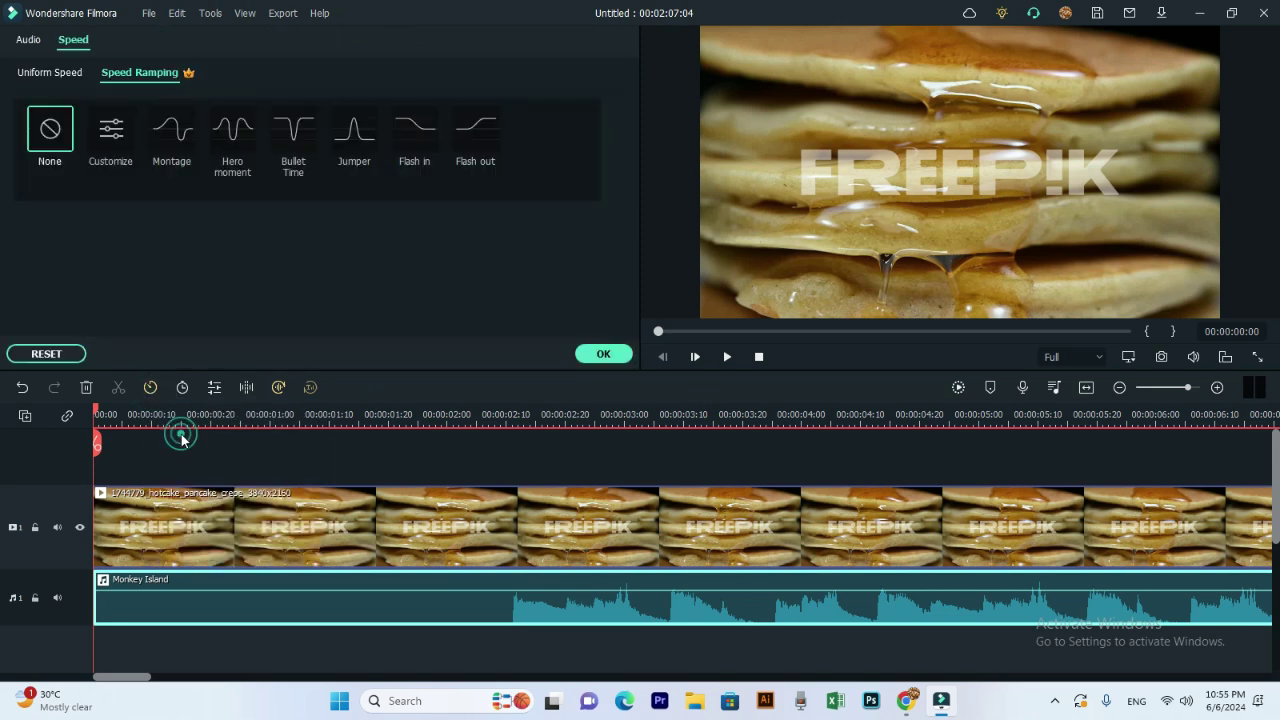
left_click(108, 140)
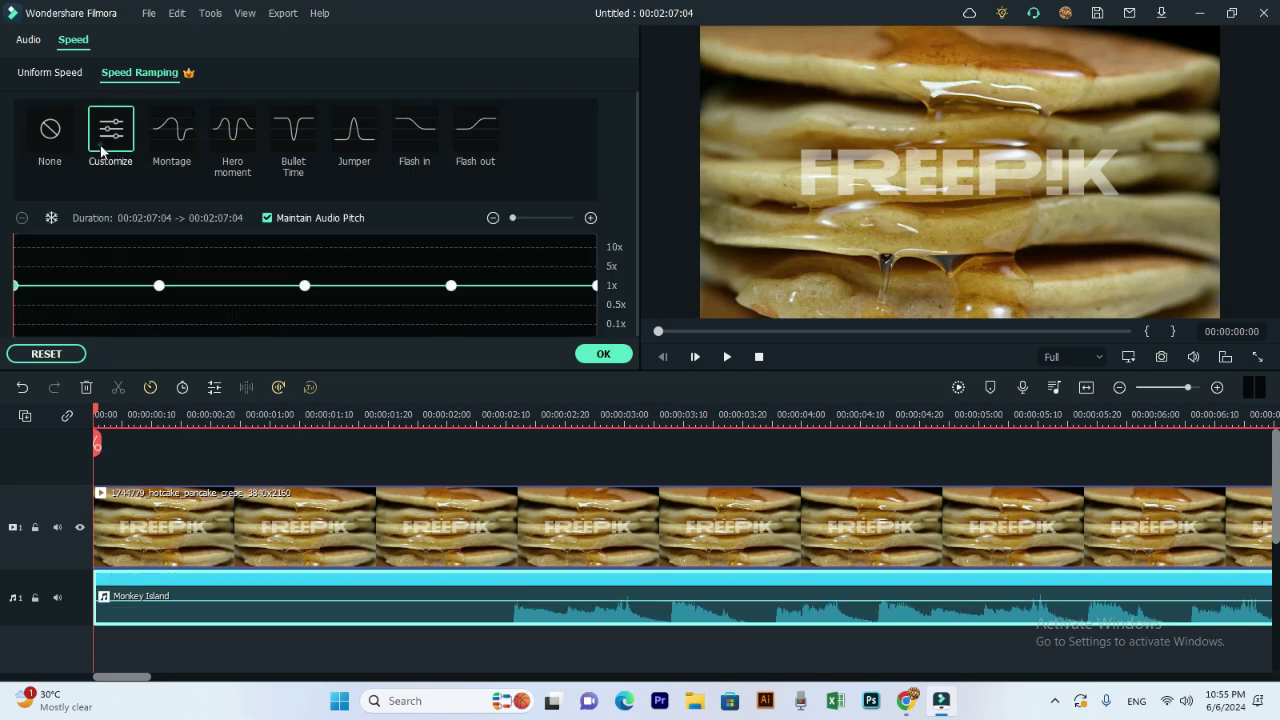
mouse_move(454, 285)
left_mouse_down()
mouse_move(451, 252)
mouse_move(460, 350)
mouse_move(447, 278)
left_mouse_up()
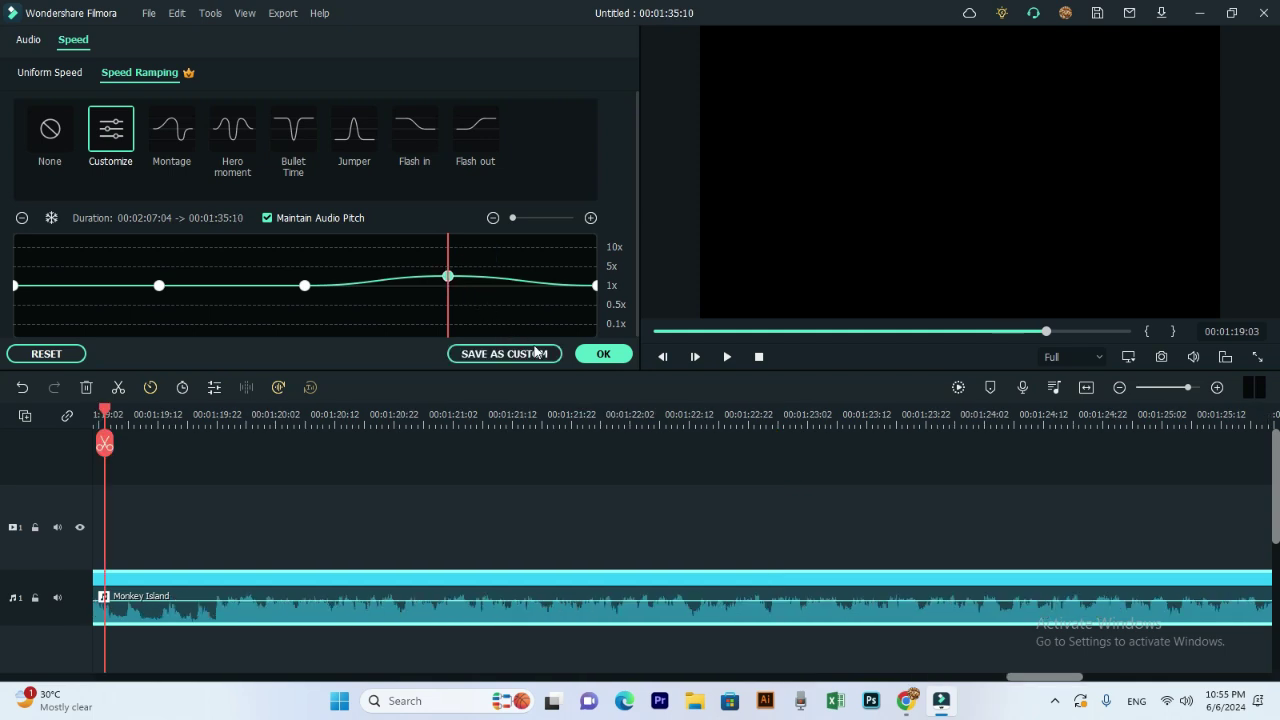
left_click(603, 354)
- Play the timeline from the start to check the video with the speed-ramped music, and stop playback
left_click(757, 357)
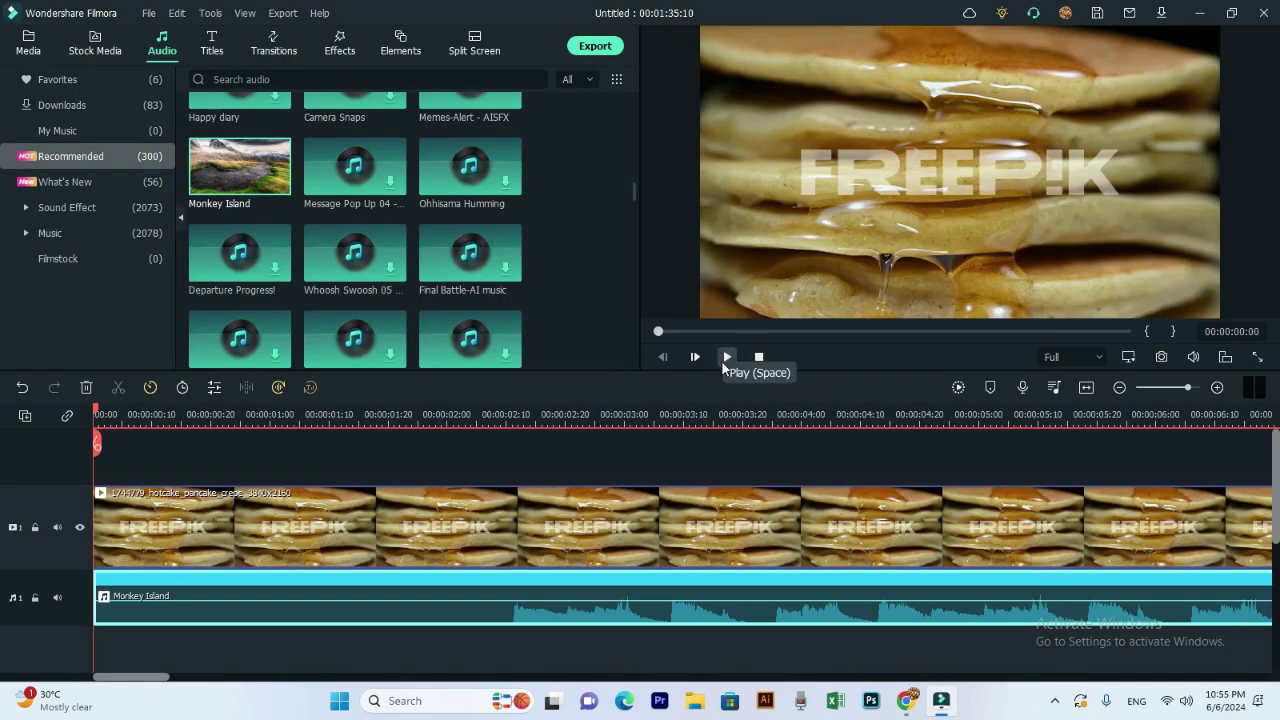
left_click(725, 357)
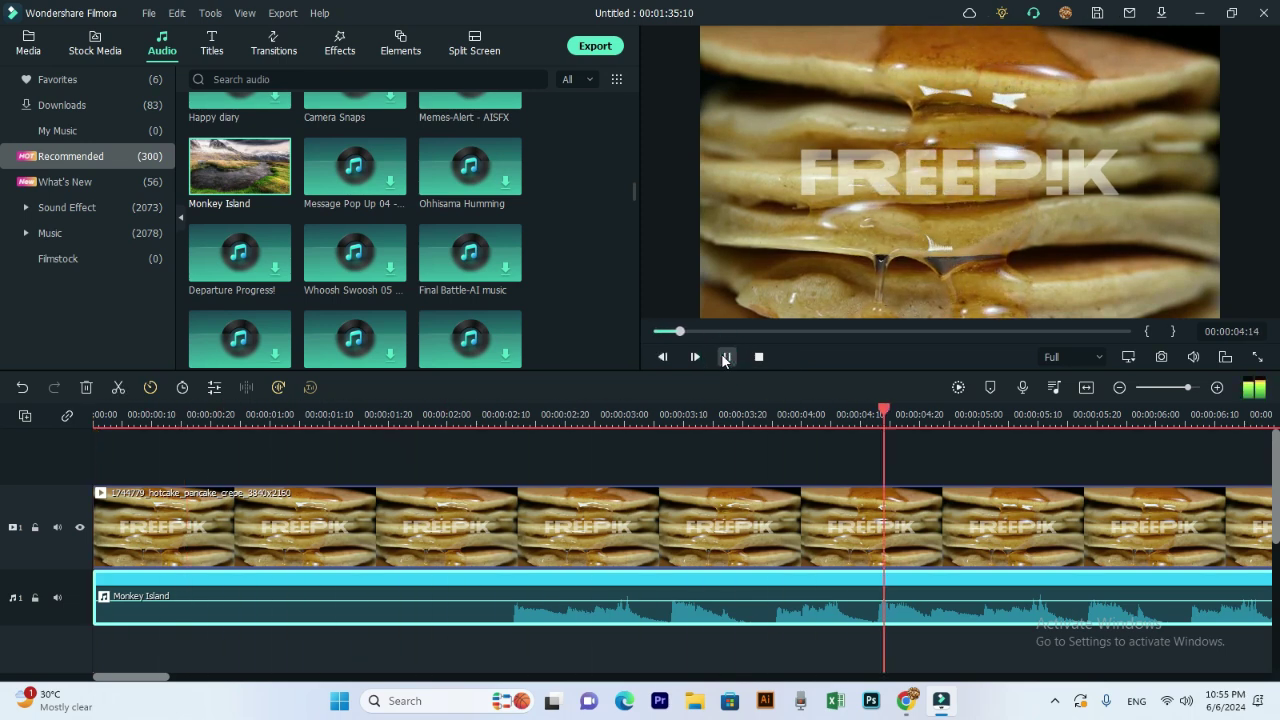
left_click(725, 357)
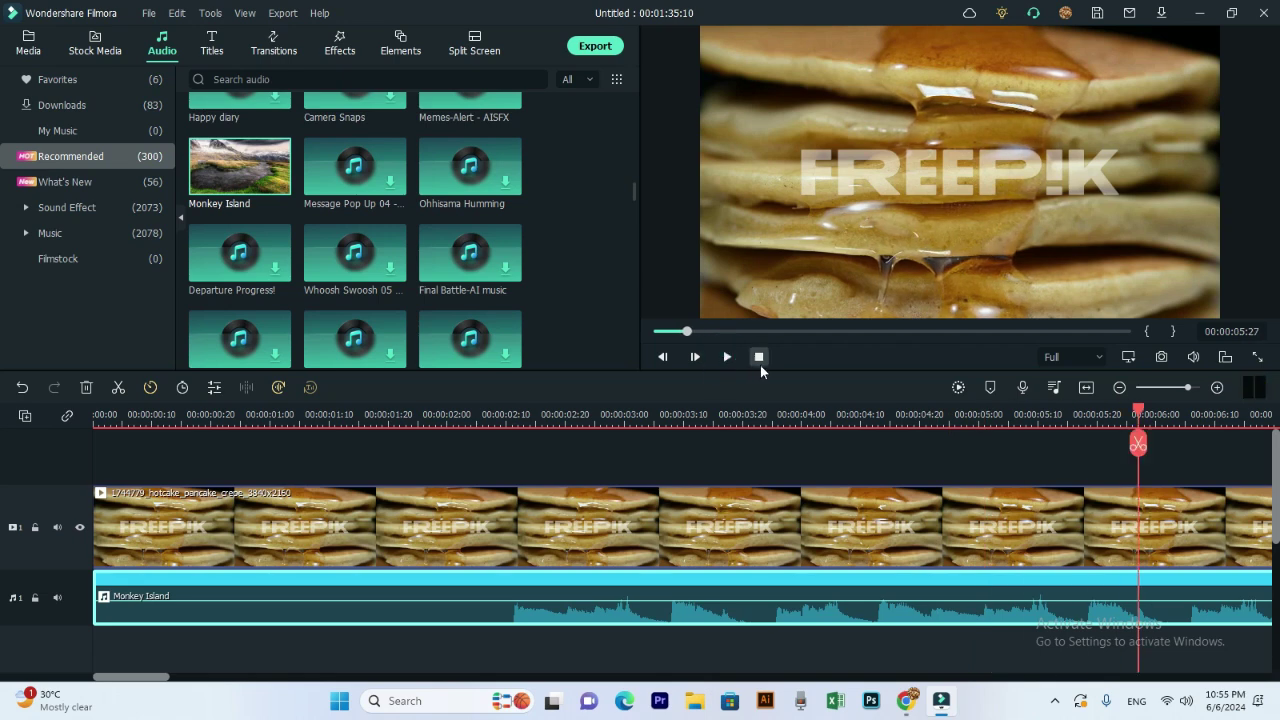
left_click(759, 357)
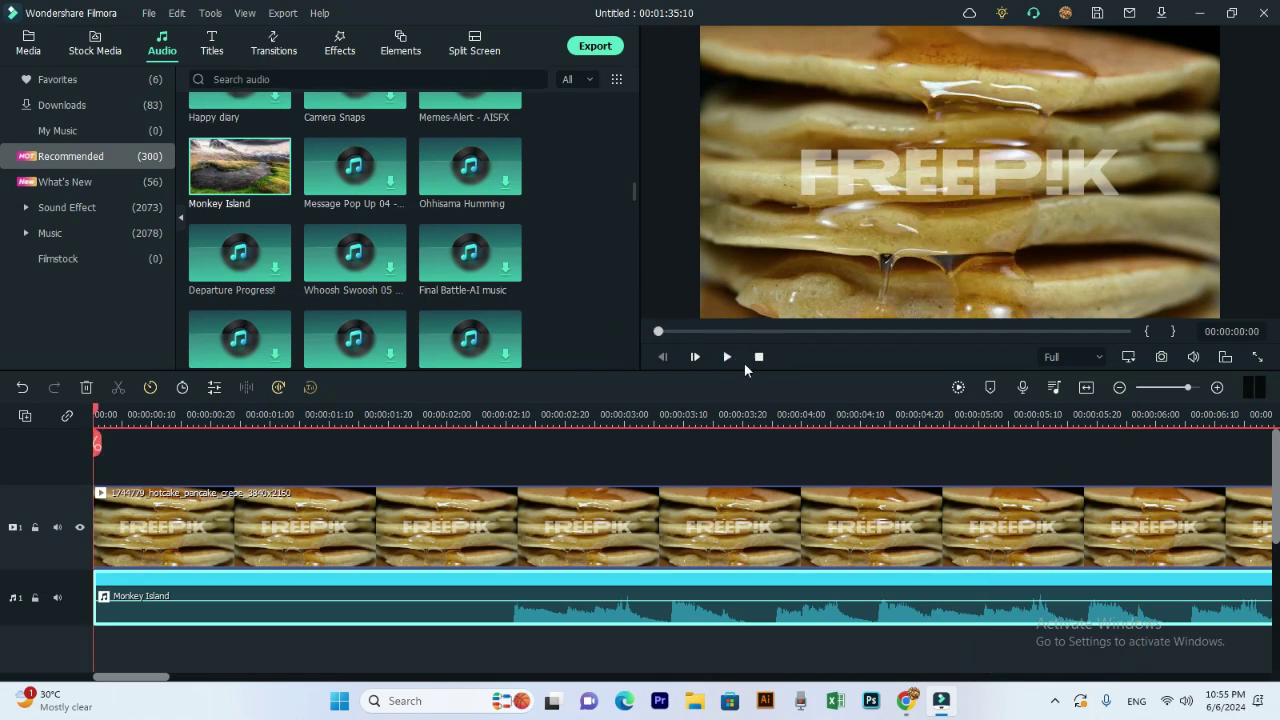
- Add the Zoom transition to the start of the hotcake clip on video track 1 and play the timeline to check it
left_click(274, 45)
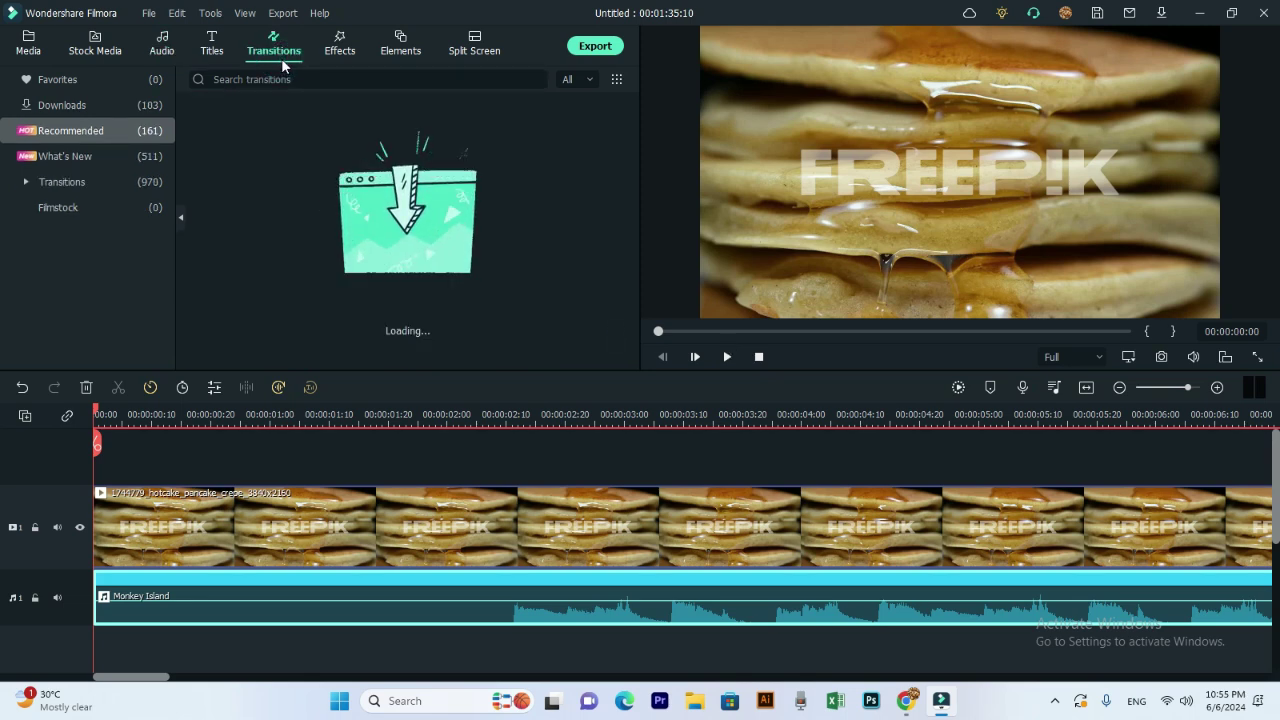
scroll(450, 272, "down", 3)
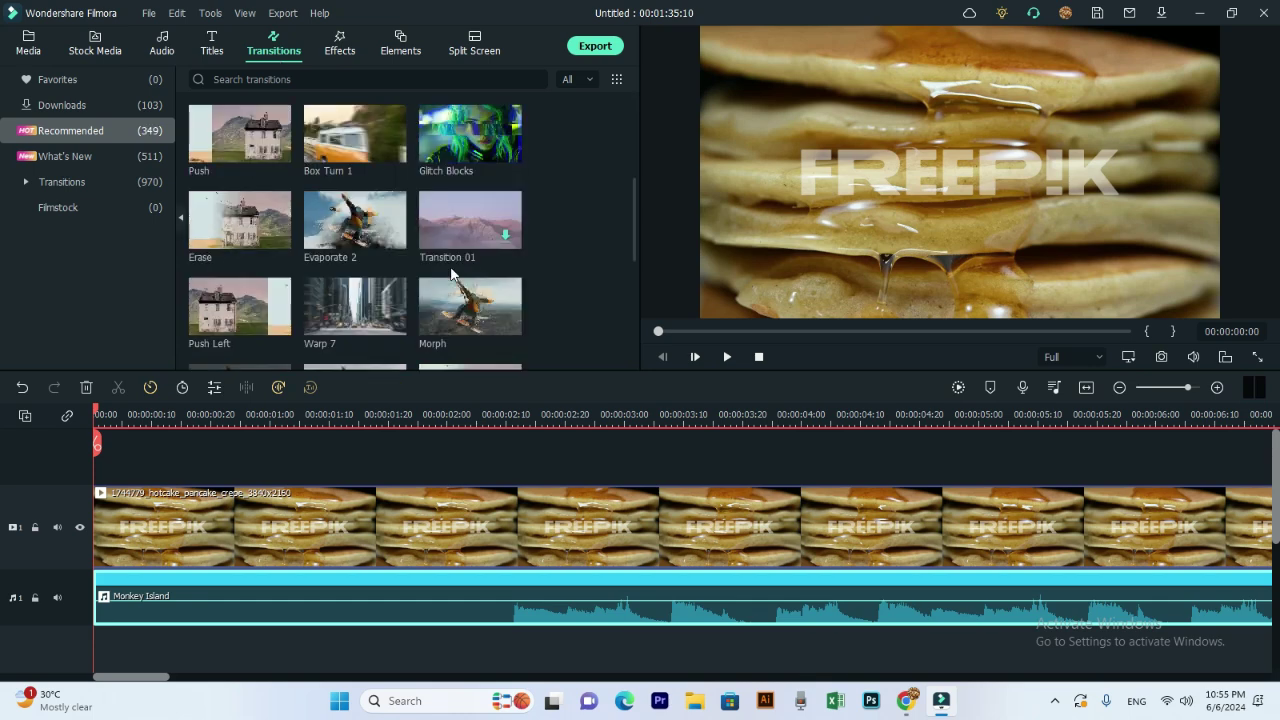
scroll(450, 272, "down", 3)
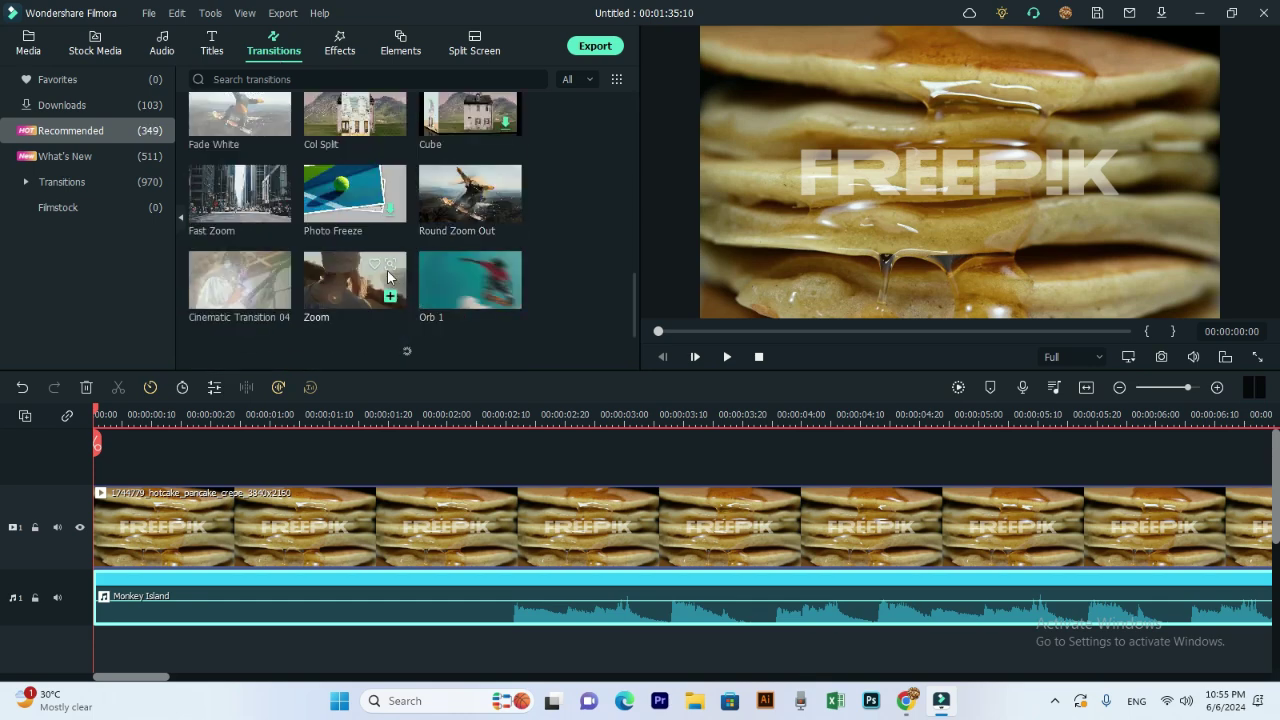
left_click_drag(370, 280, 270, 527)
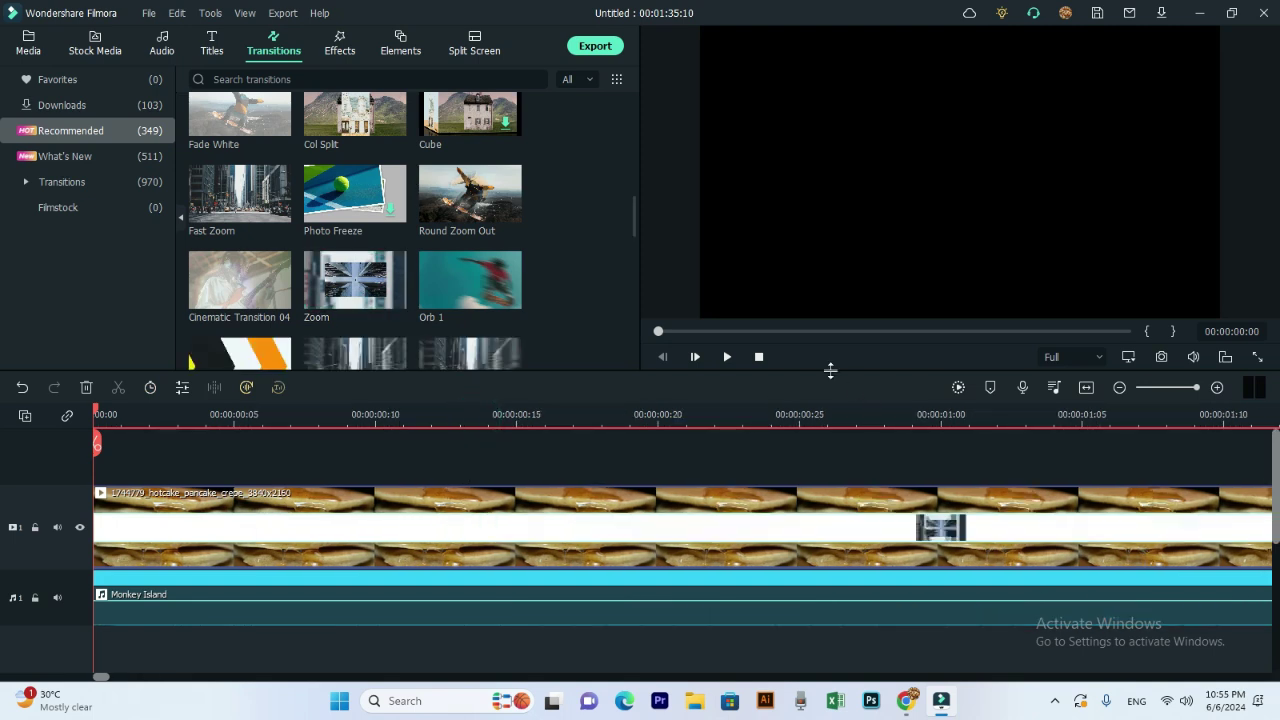
left_click(726, 357)
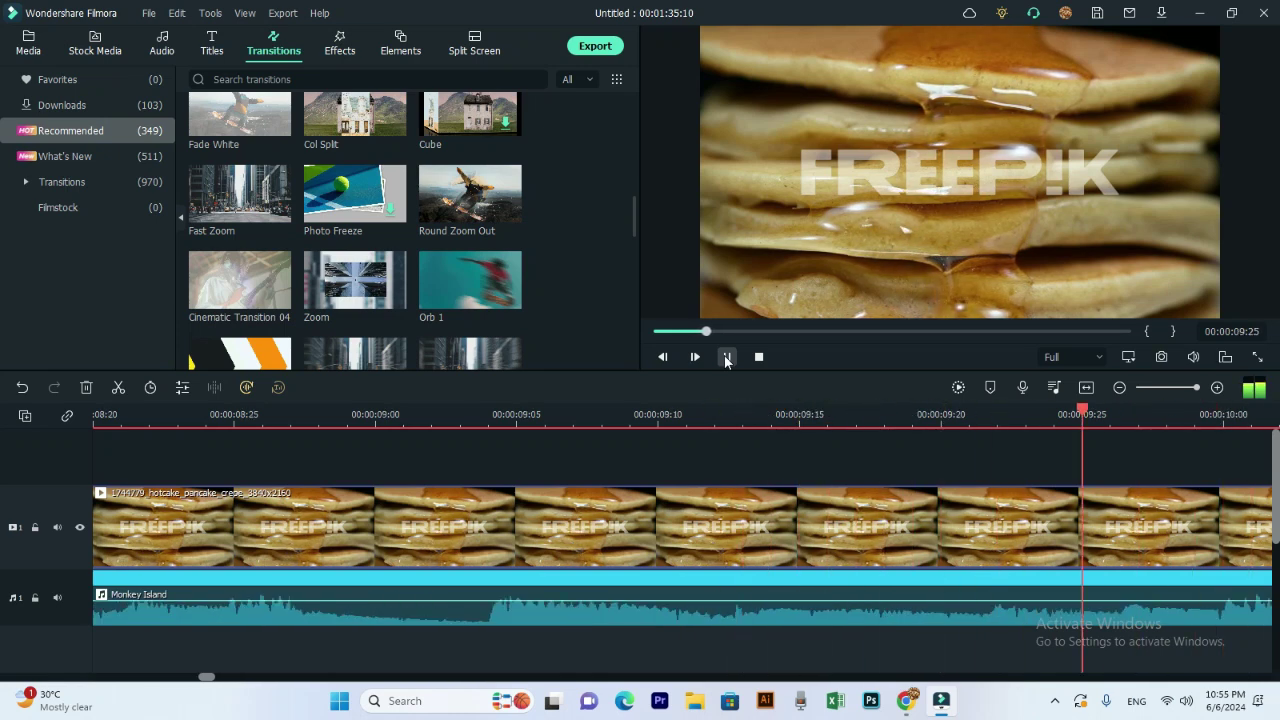
left_click(727, 357)
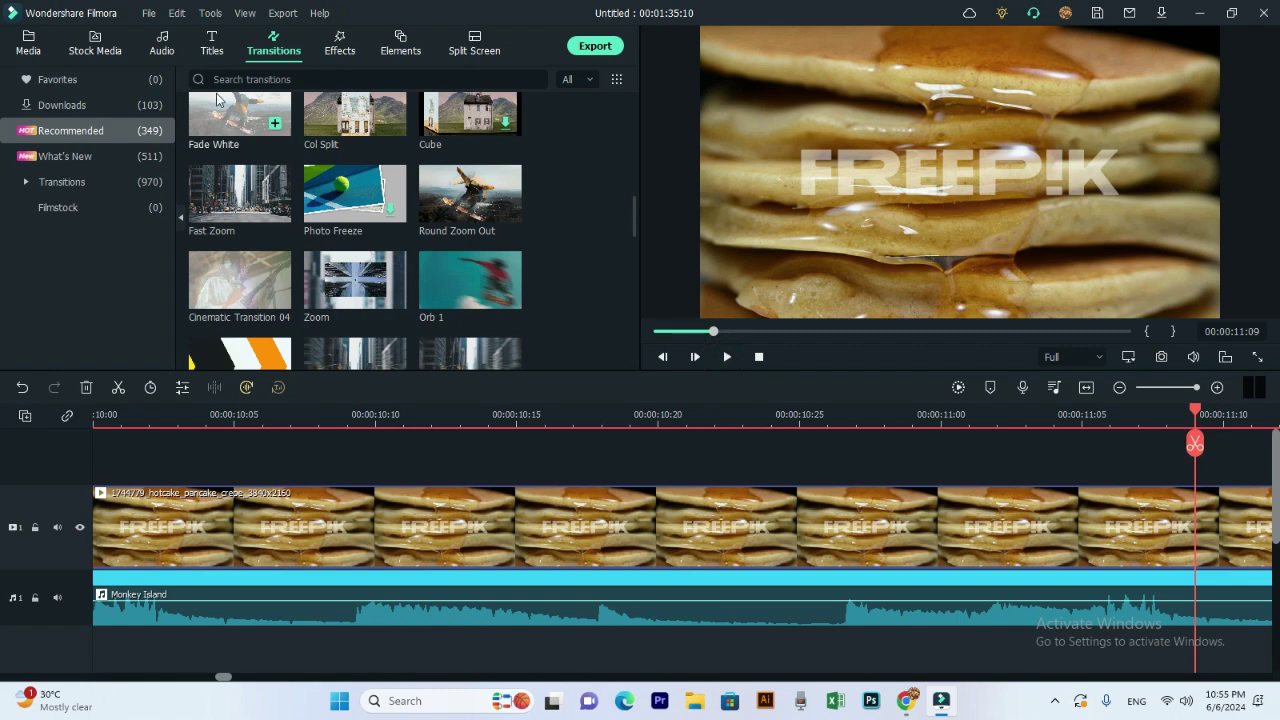
- Add the Heartbeat Overlay 07 effect on video track 2 above the hotcake clip and play that section to check it
left_click(343, 52)
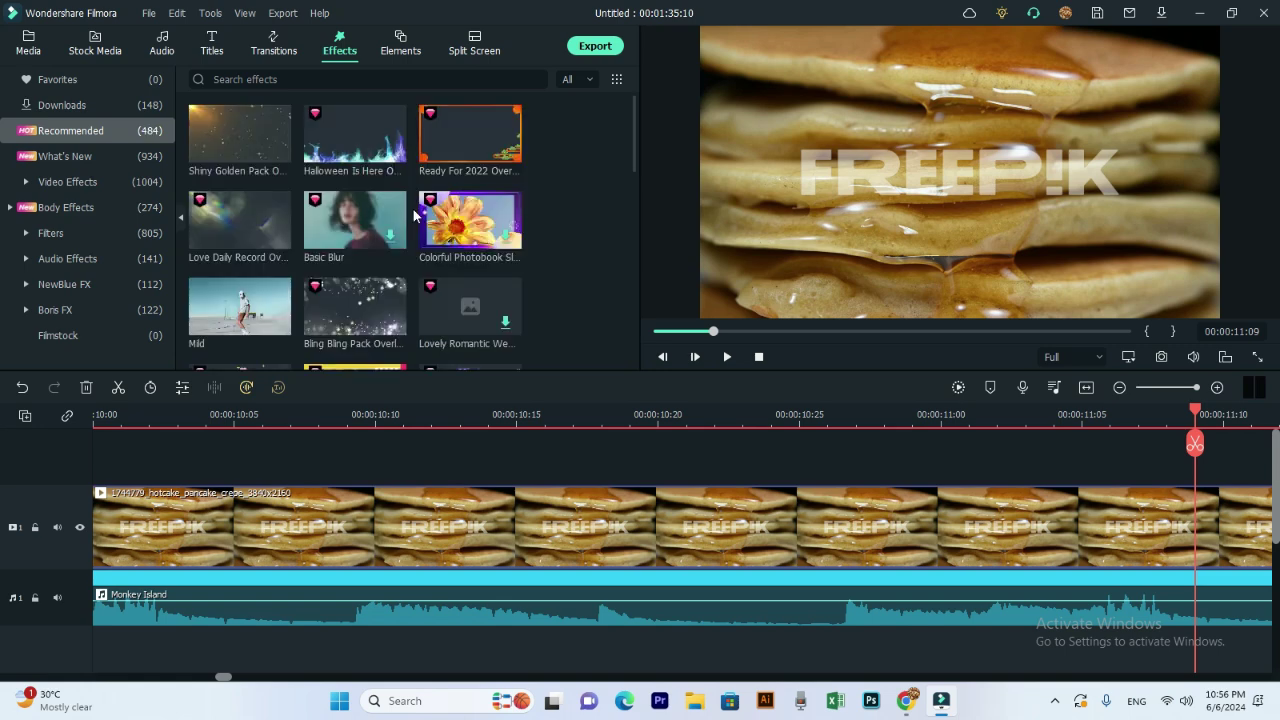
scroll(413, 215, "down", 10)
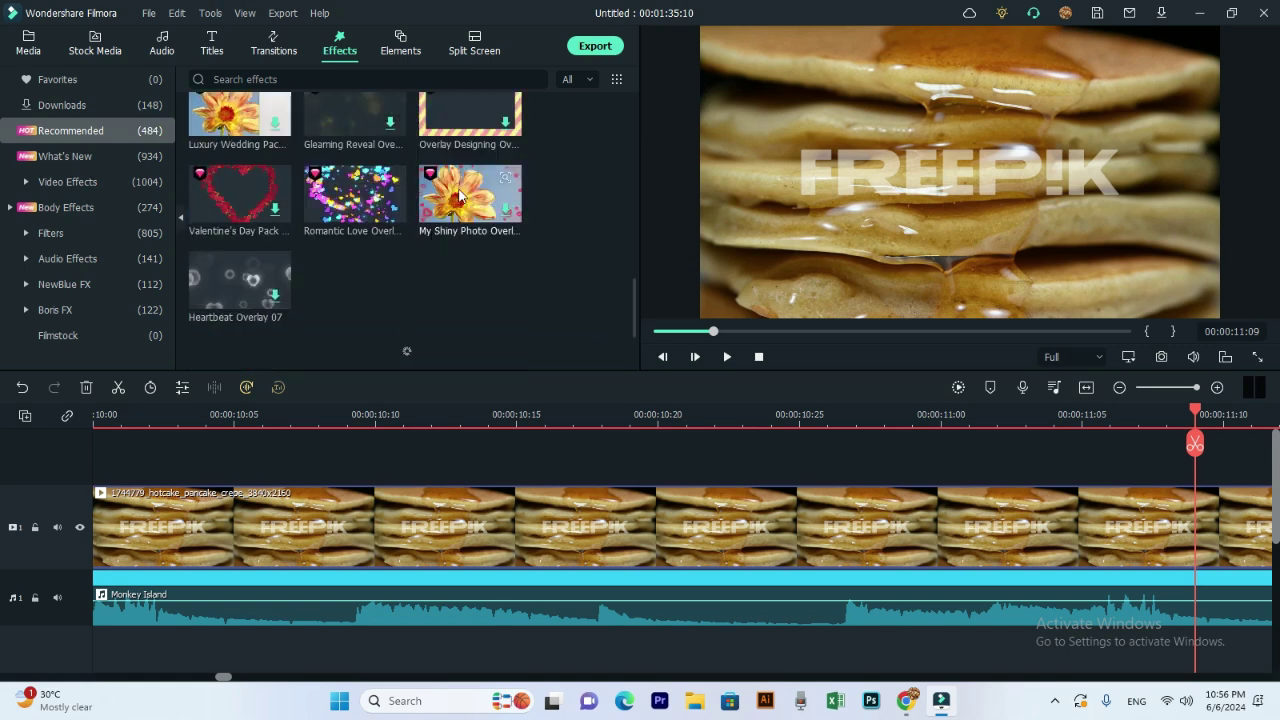
left_click_drag(228, 260, 321, 455)
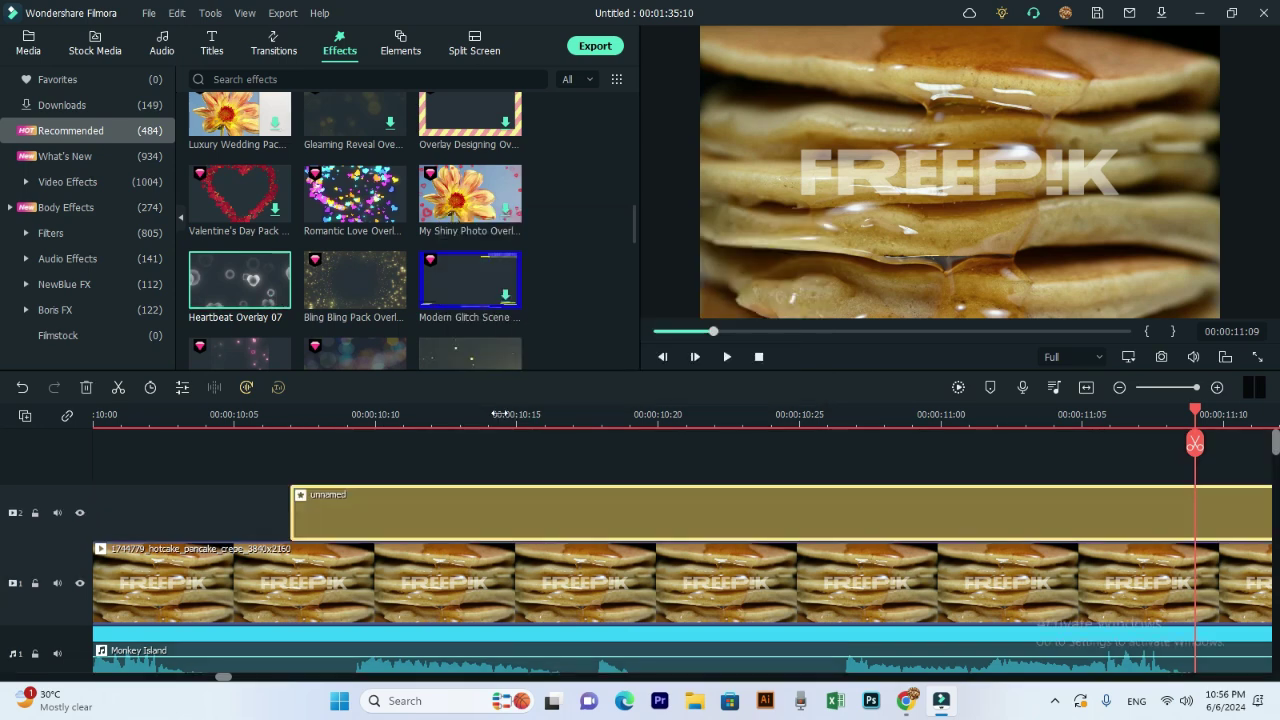
left_click(234, 416)
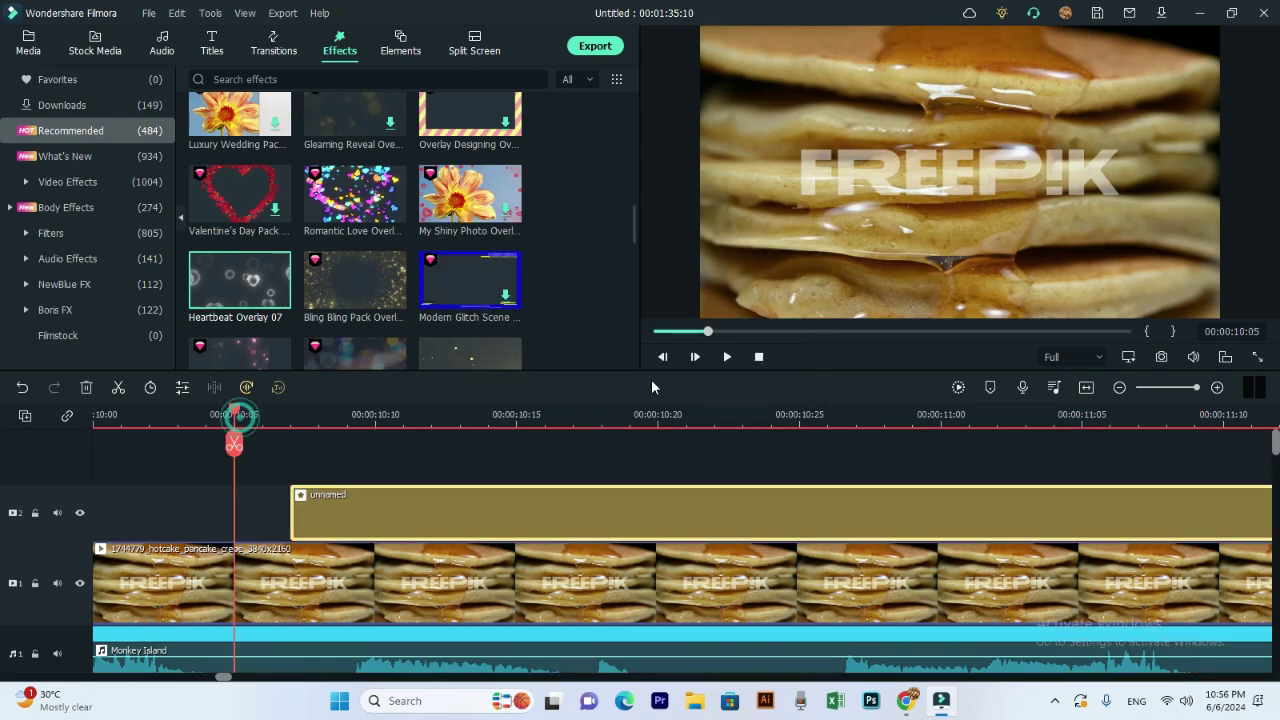
left_click(729, 357)
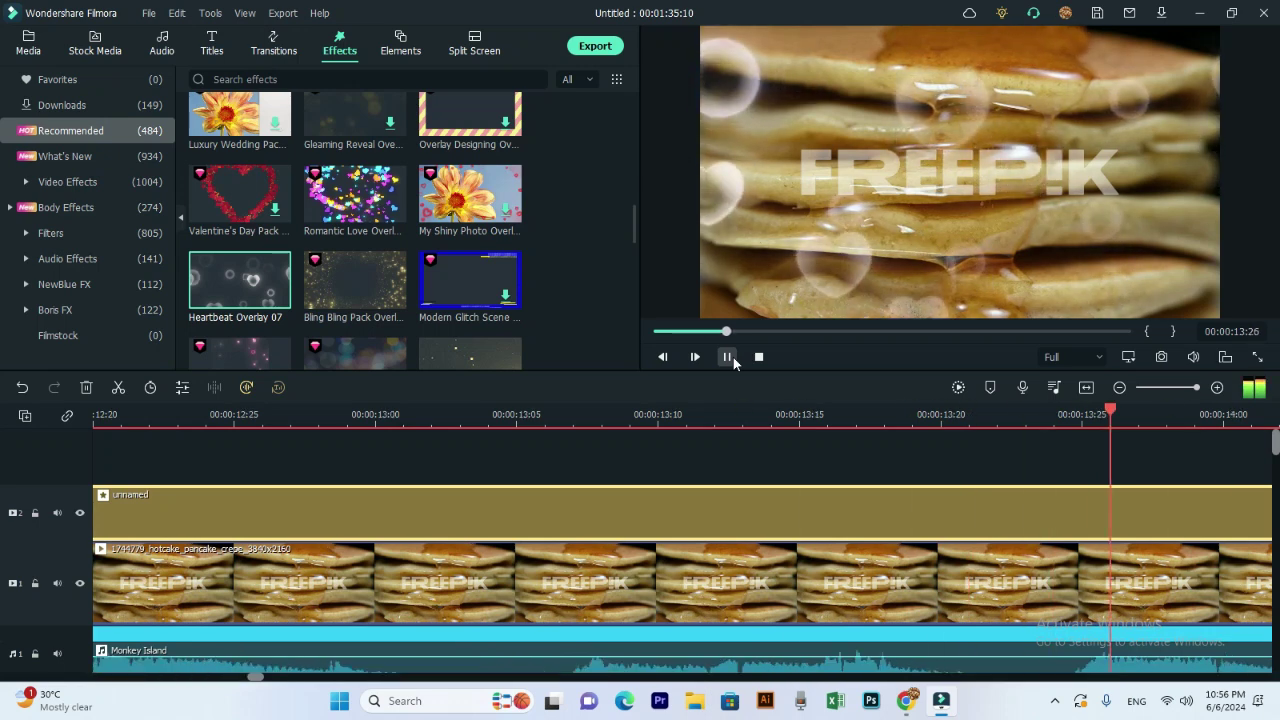
left_click(729, 357)
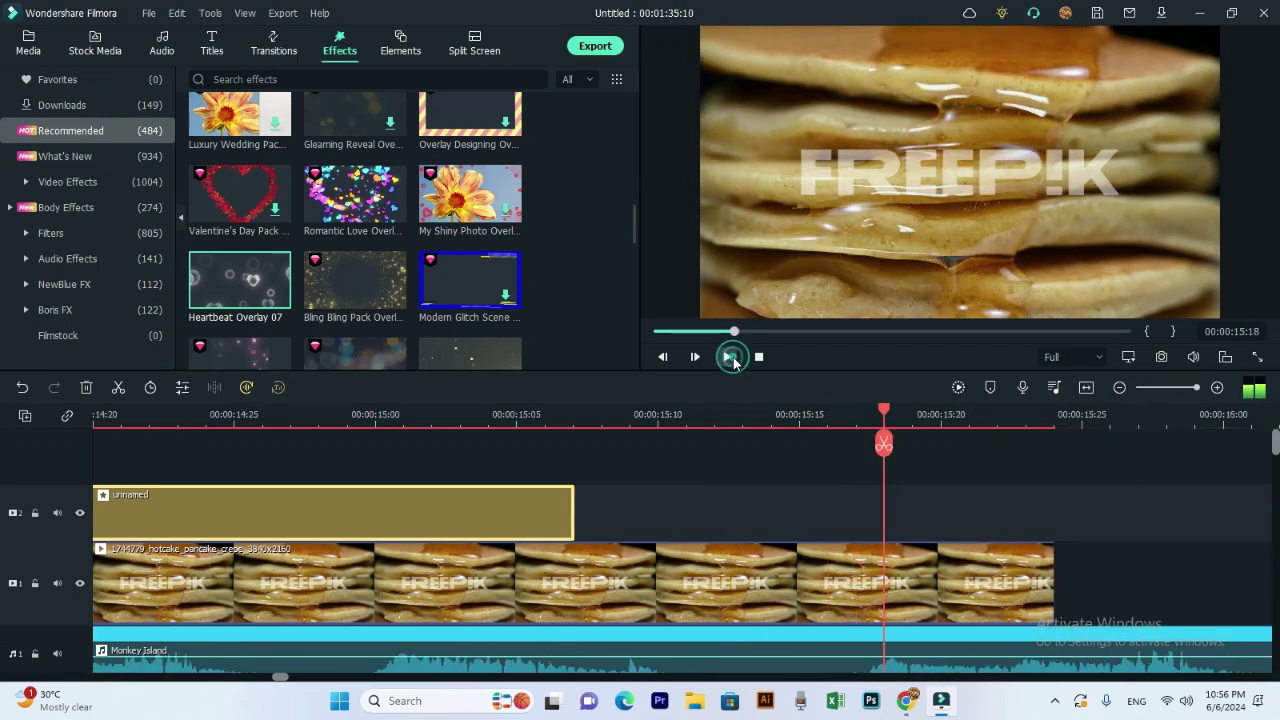
- Split the timeline at the end of the heartbeat overlay and delete the remaining hotcake footage after the cut
left_click(571, 410)
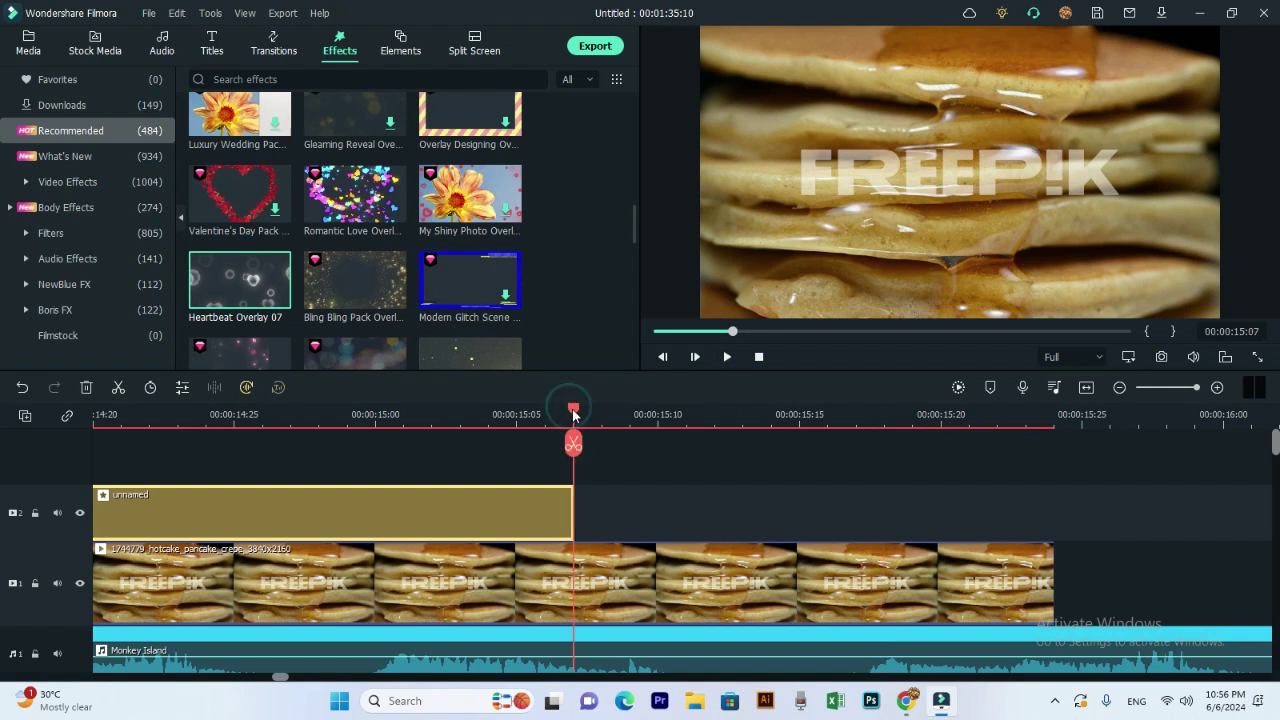
left_click(575, 440)
left_click(655, 598)
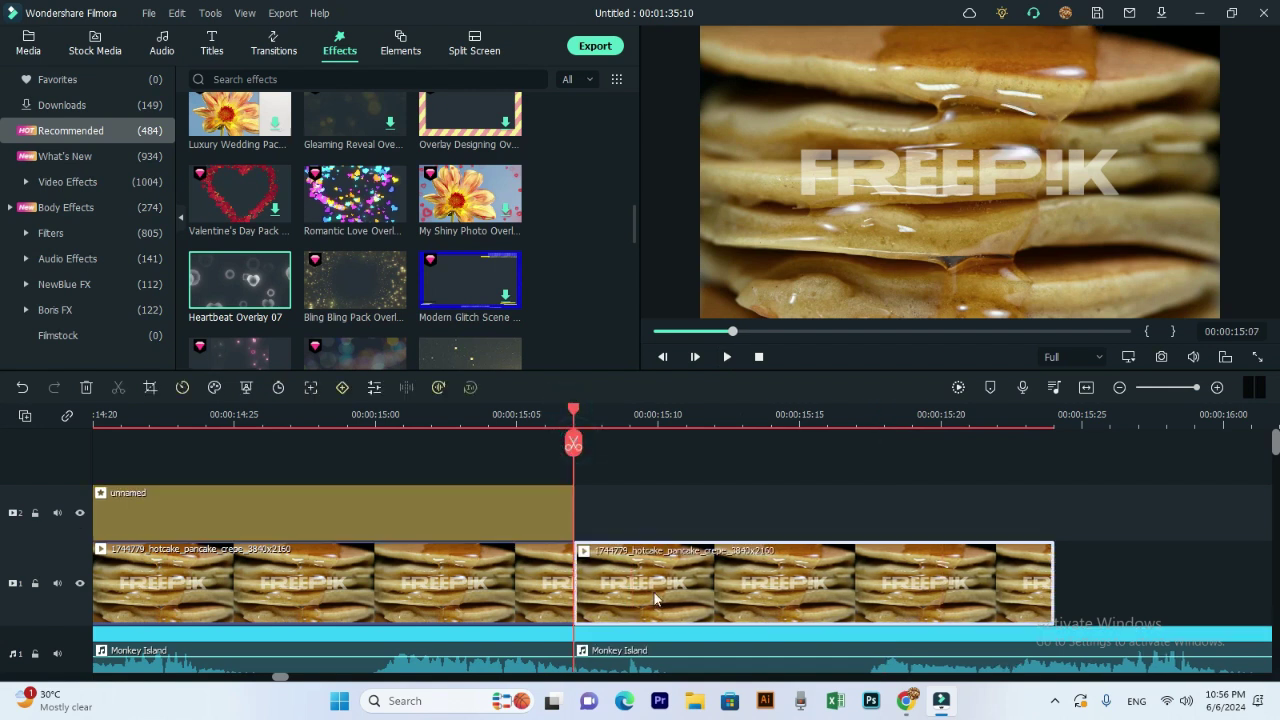
key("Delete")
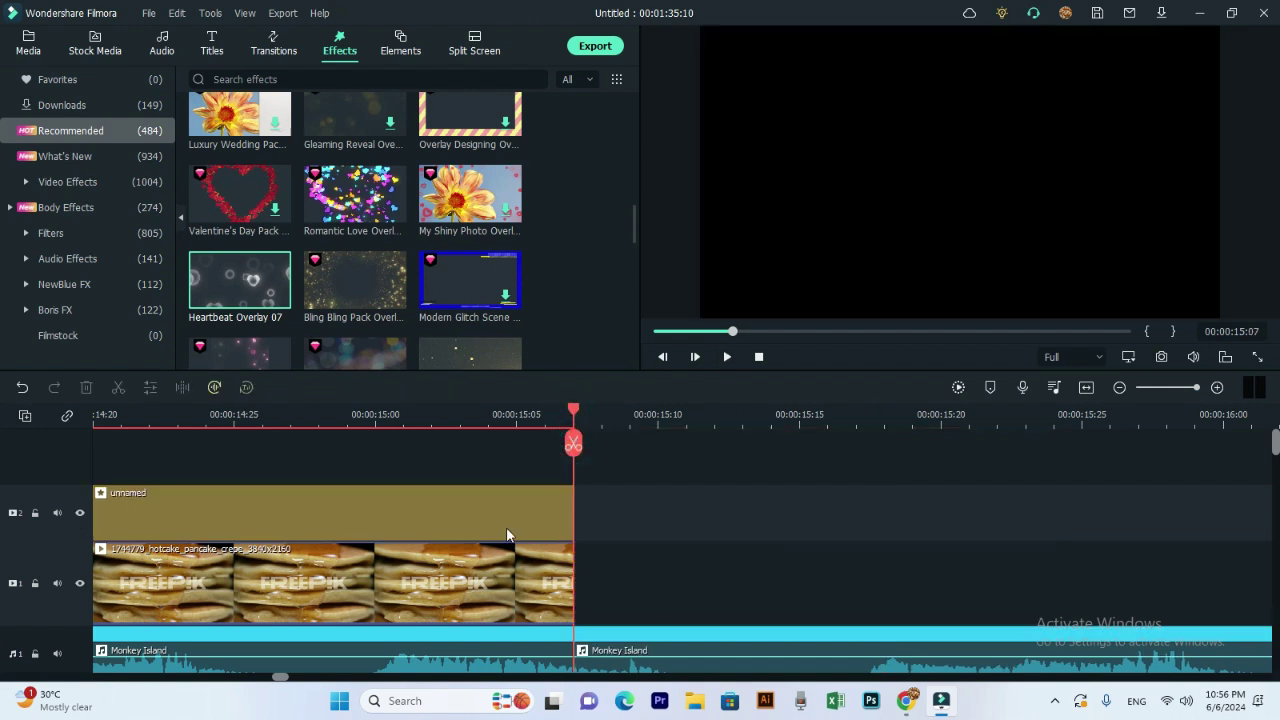
- Place the 1845547 pancakes clip directly after the hotcake clip on video track 1 and preview the cut between them
left_click(28, 45)
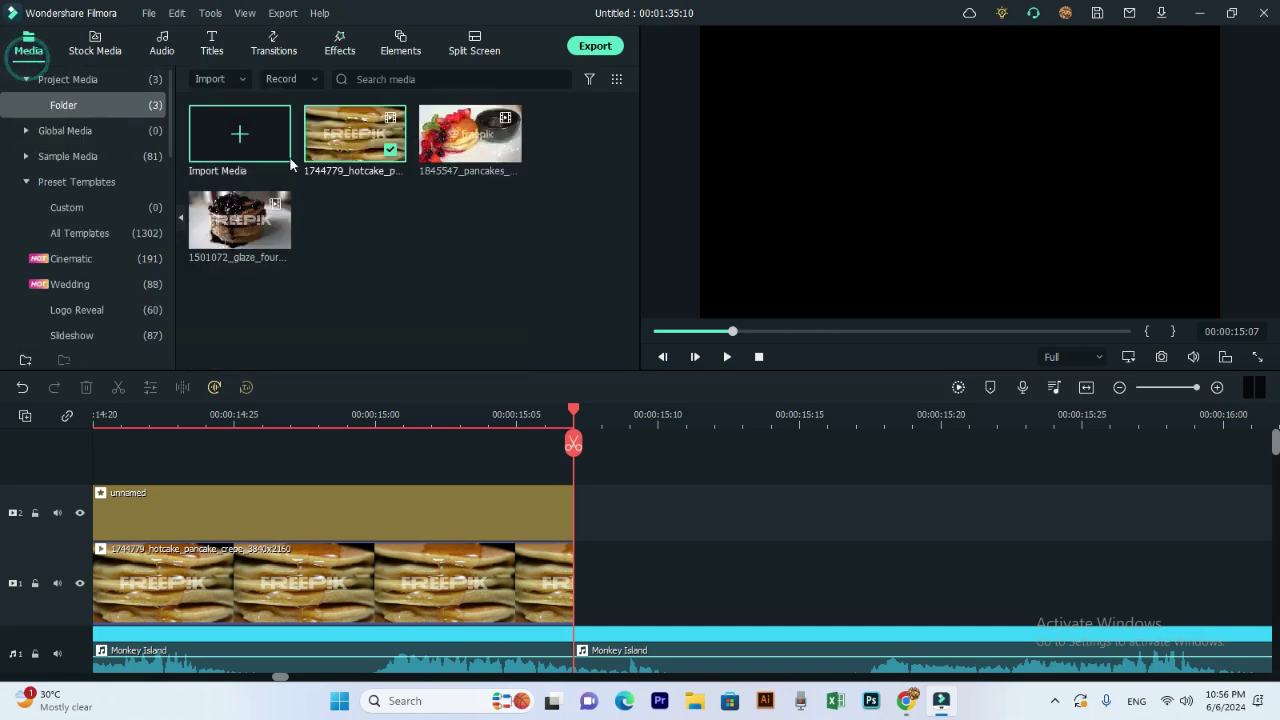
left_click_drag(455, 130, 585, 555)
left_click(716, 356)
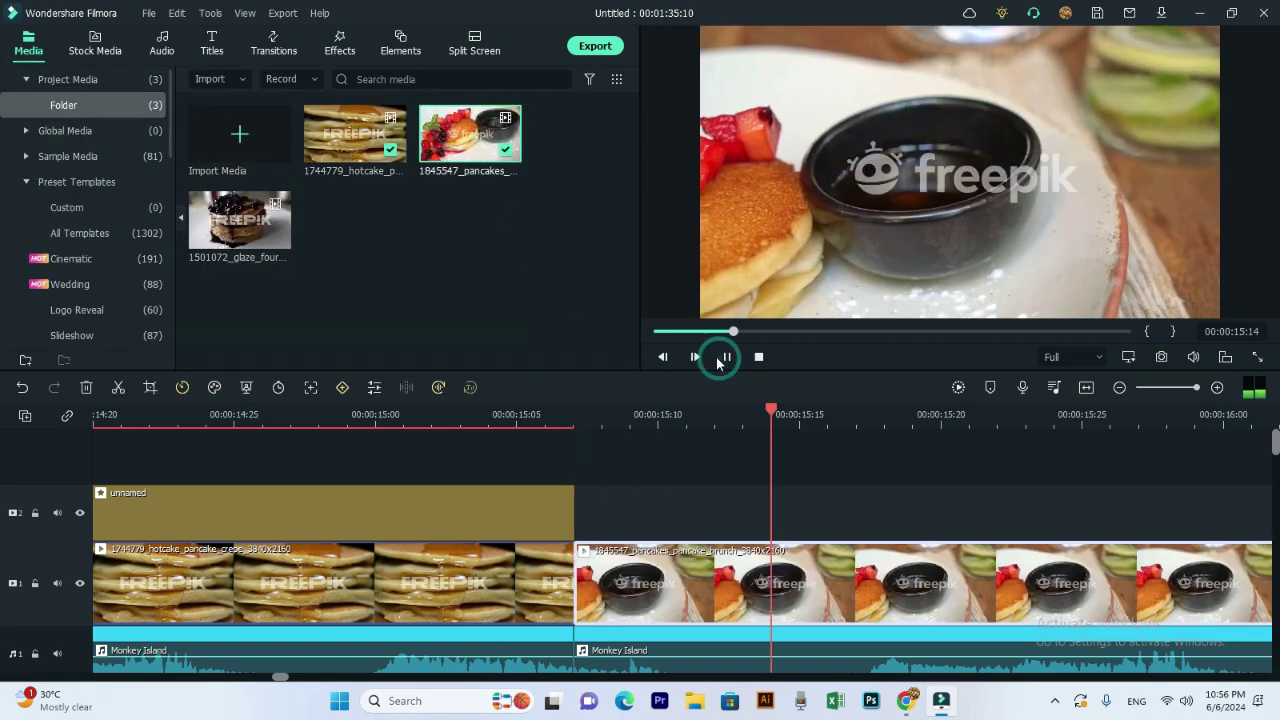
left_click(718, 357)
left_click_drag(735, 331, 729, 336)
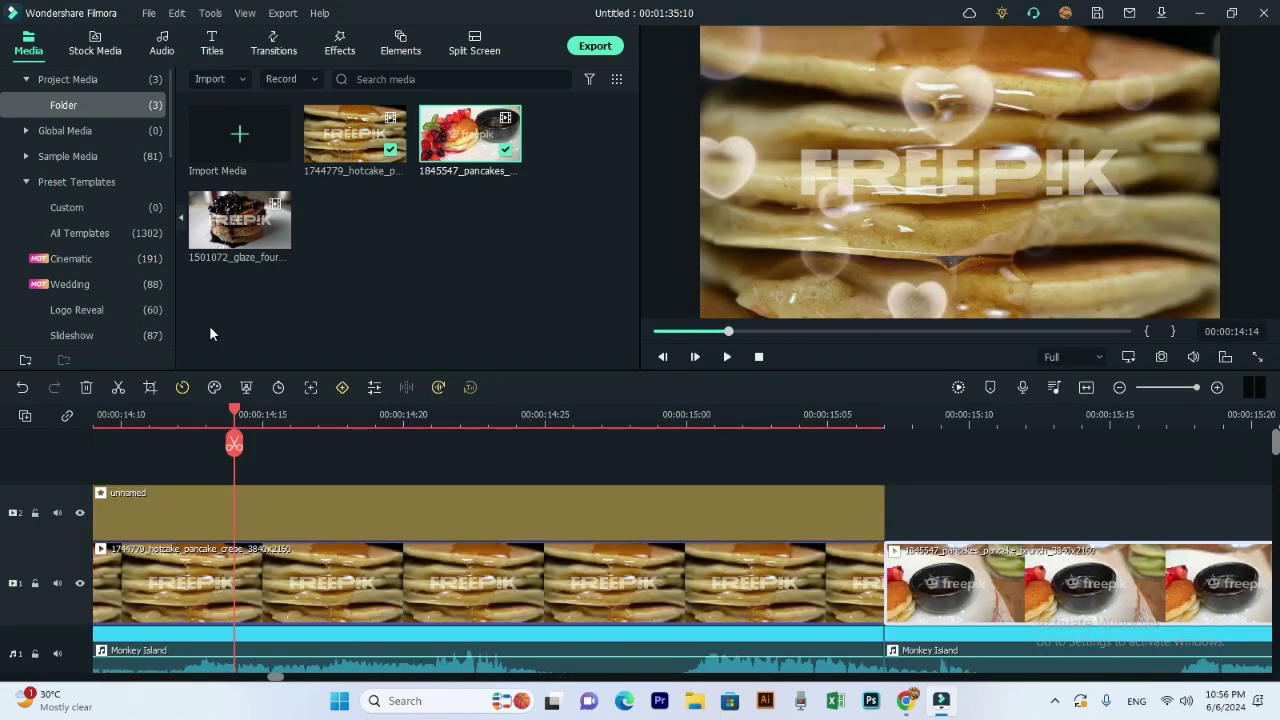
- Apply a customized speed ramp to the 1845547 pancakes clip, lowering the fourth curve point below 1x and raising the middle point
left_click(181, 387)
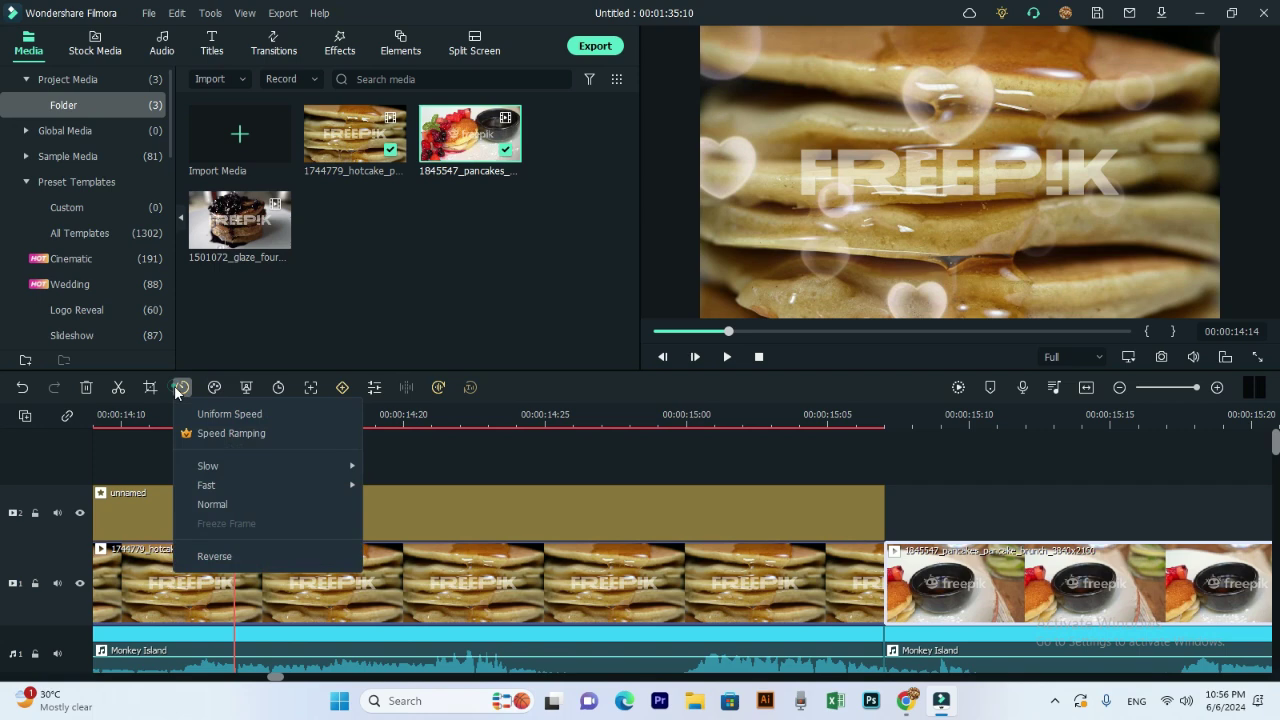
left_click(232, 434)
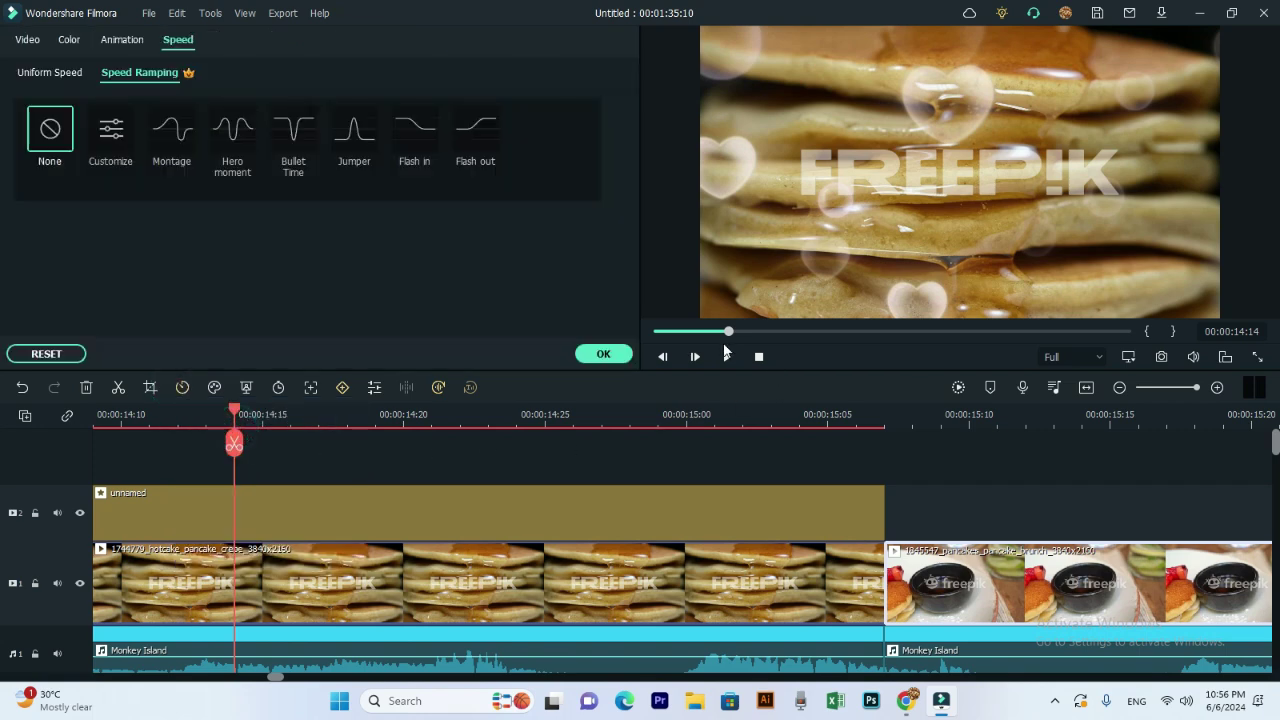
left_click(110, 140)
left_click(449, 287)
left_click_drag(449, 287, 480, 212)
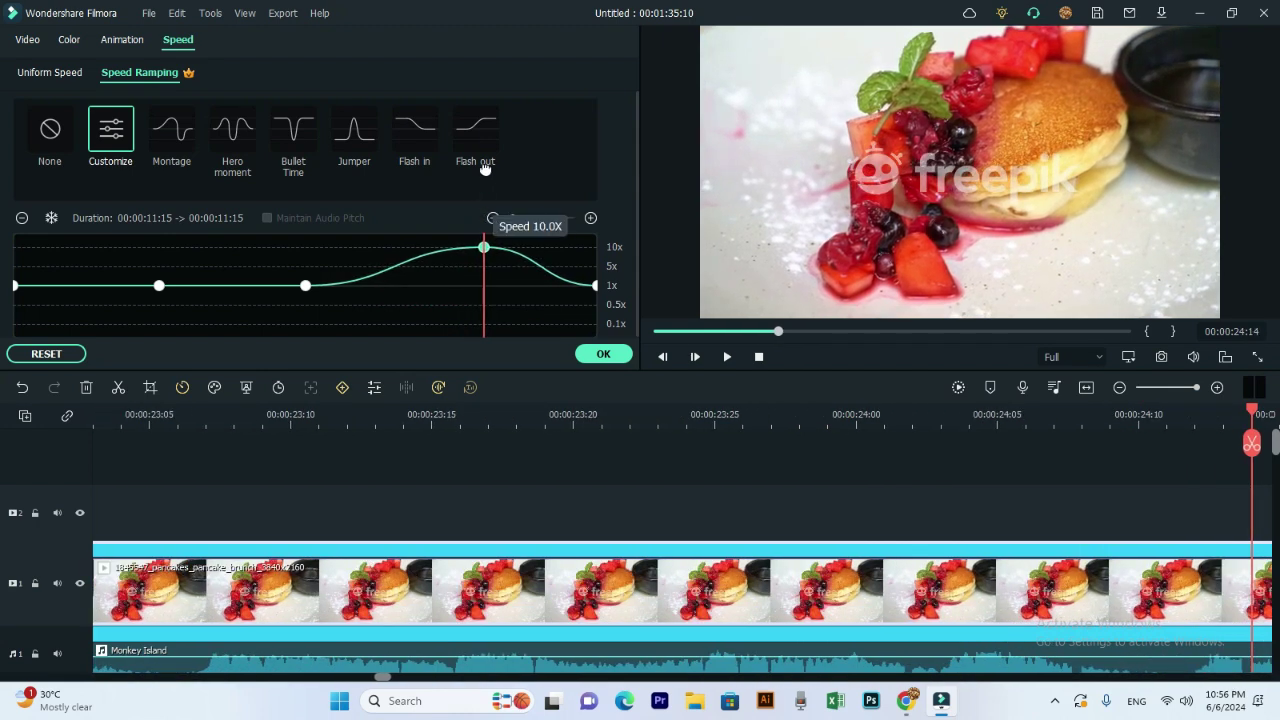
left_click_drag(479, 247, 510, 302)
left_click_drag(305, 286, 310, 232)
left_click(612, 355)
- Add the vertical-wipe Shape Transitions preset between the hotcake and 1845547 pancakes clips, and play from just before the cut to check it
left_click(737, 332)
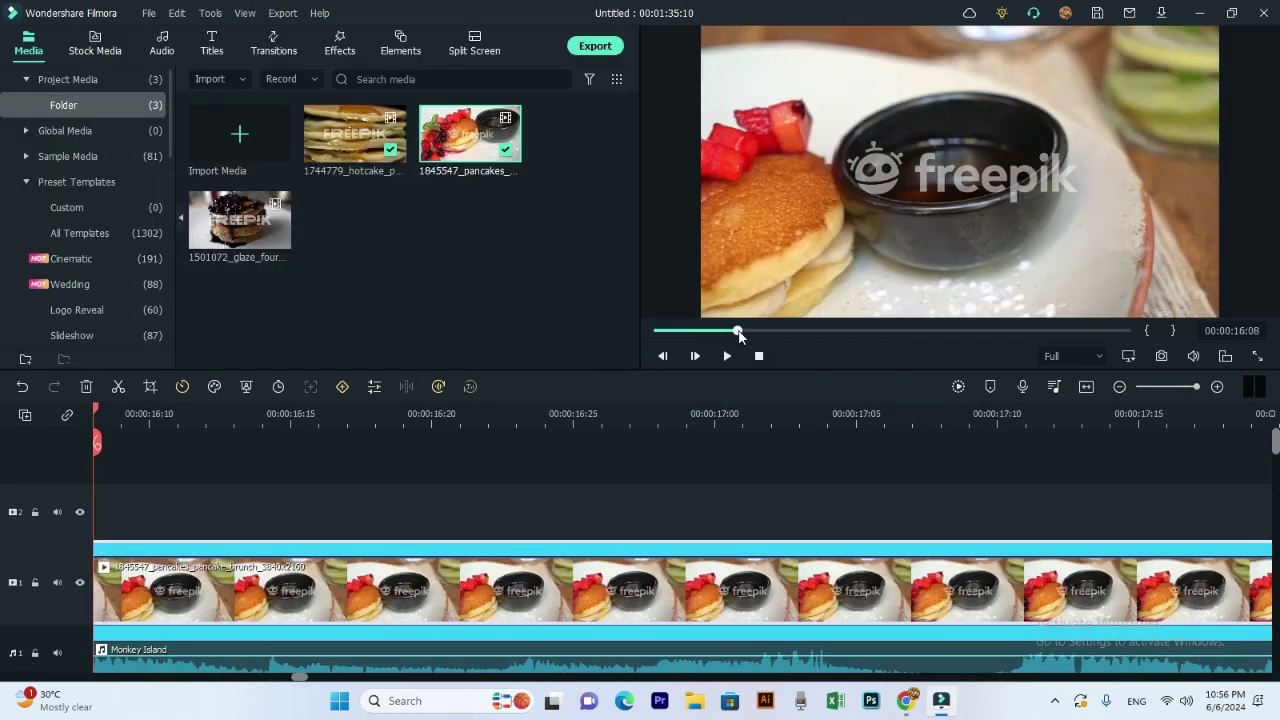
left_click_drag(737, 332, 728, 331)
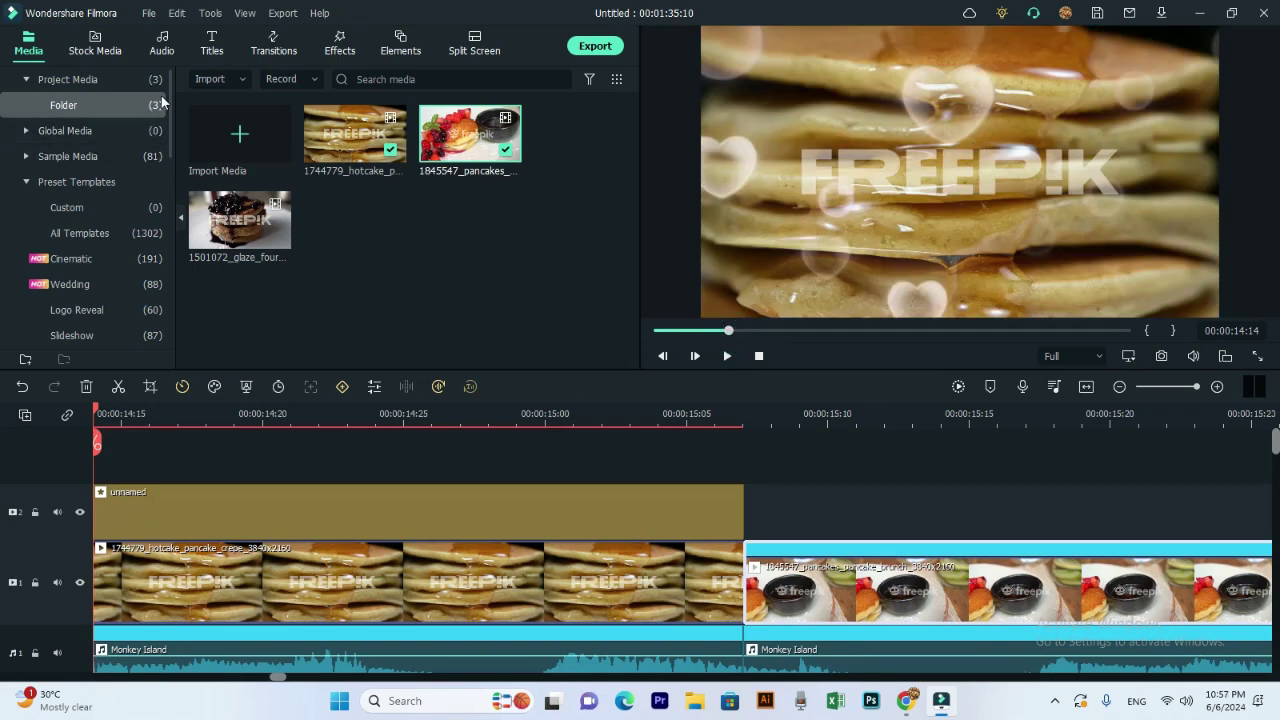
left_click(290, 52)
scroll(335, 156, "down", 3)
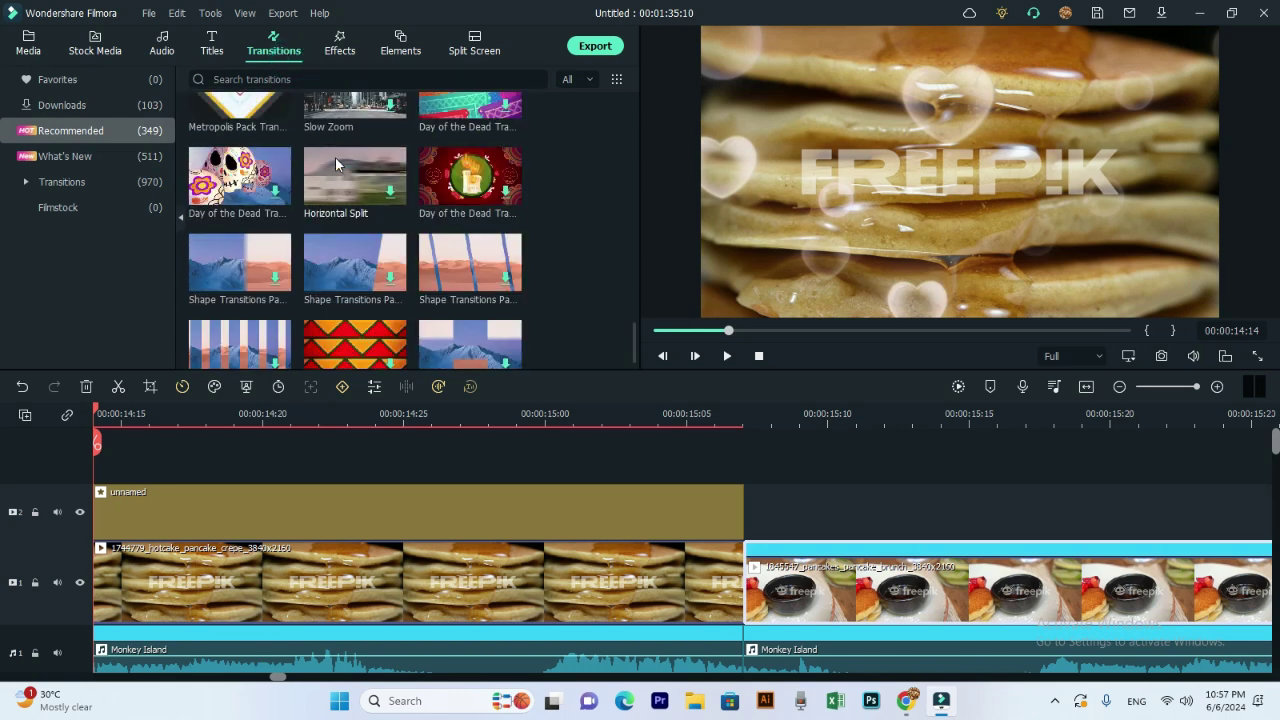
left_click_drag(225, 276, 789, 548)
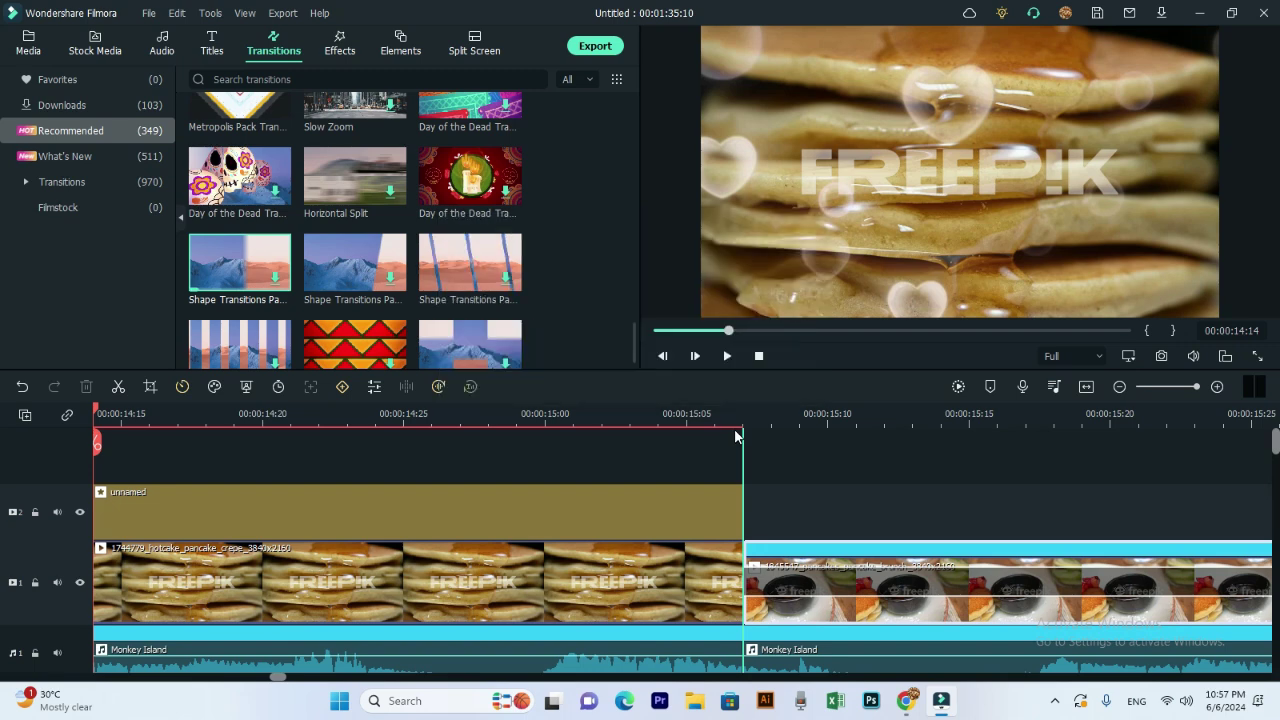
left_click(726, 358)
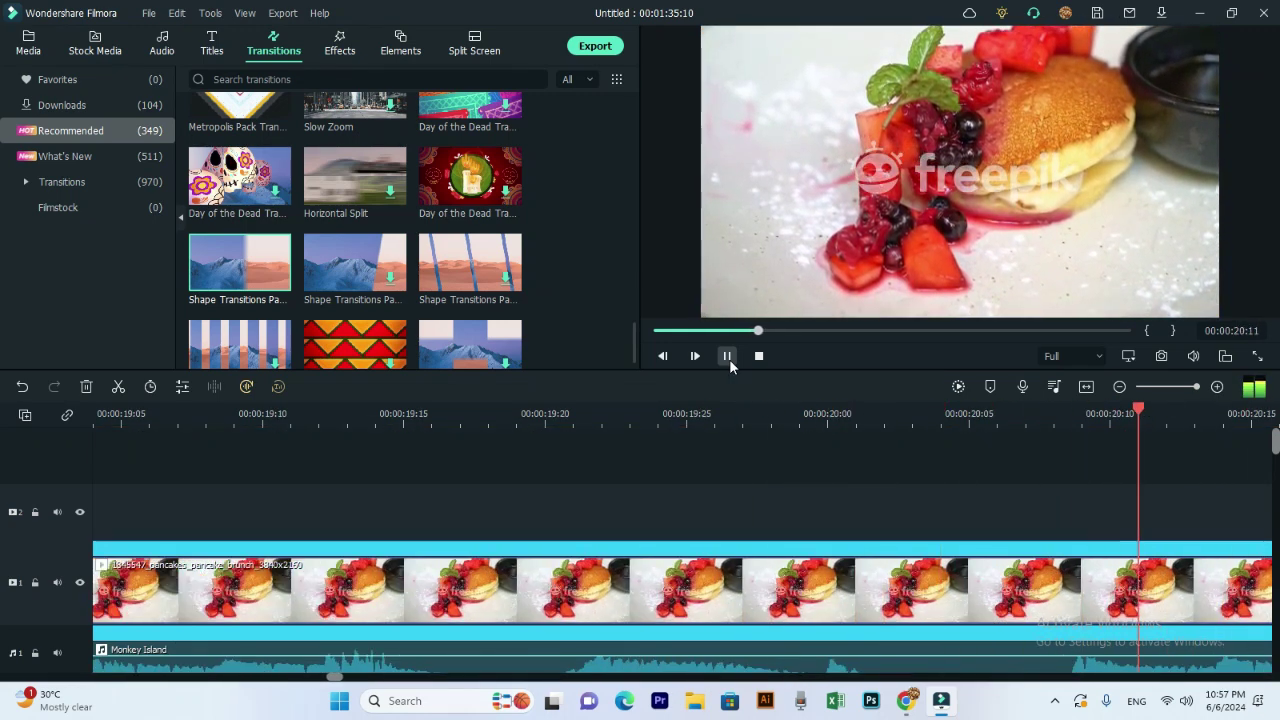
left_click(727, 356)
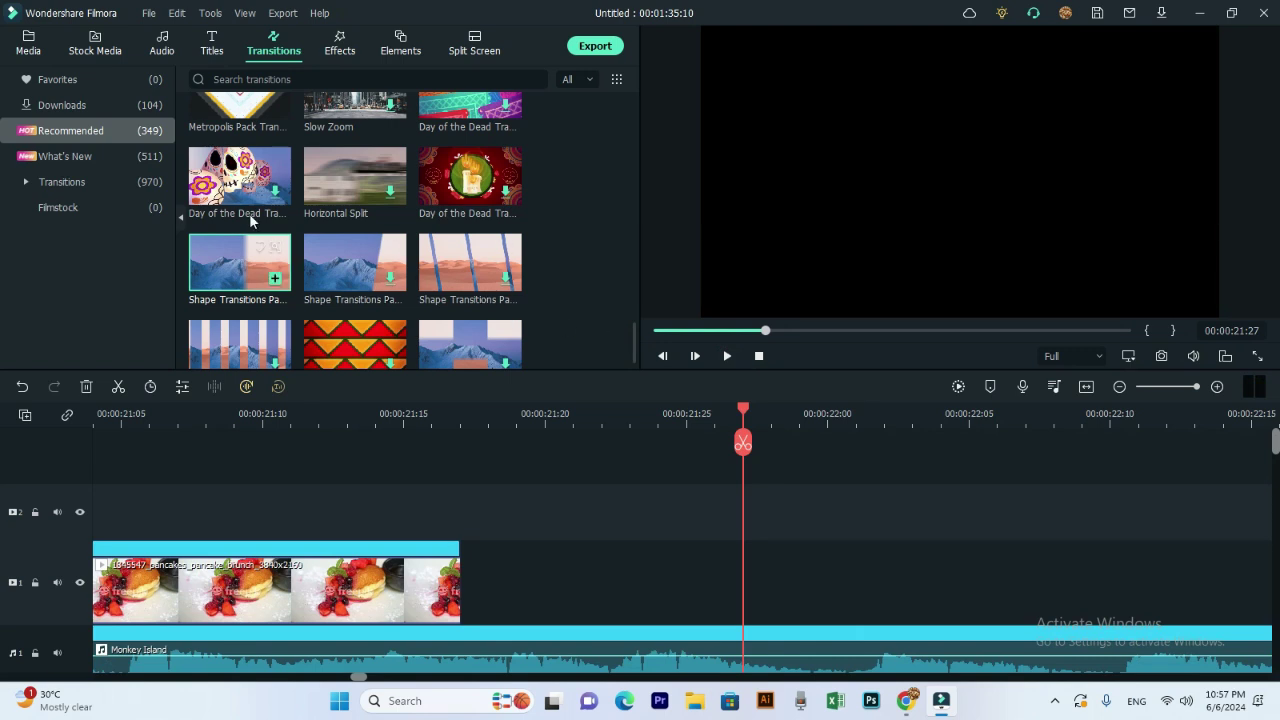
- Place the 1501072 glaze four stack clip after the pancakes clip on video track 1 and crop it to 1087 x 611 at 16:9
left_click(28, 42)
left_click_drag(197, 240, 473, 565)
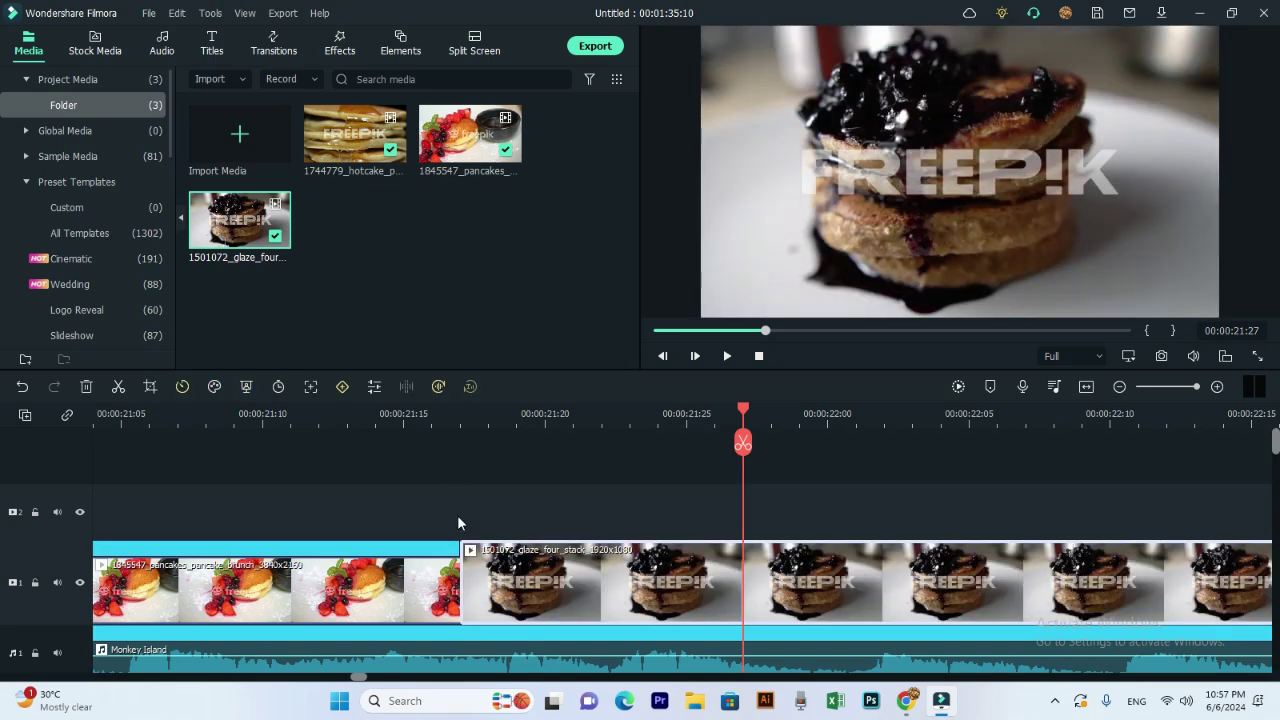
left_click(150, 387)
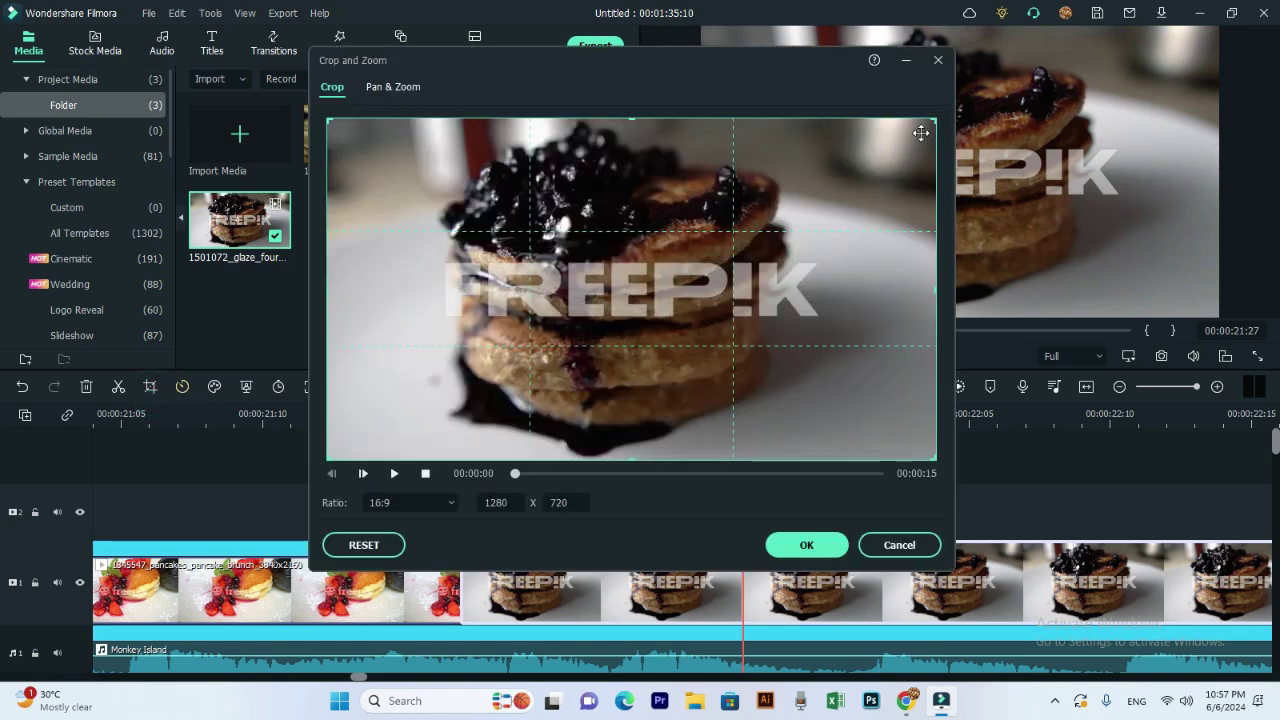
left_click_drag(936, 119, 843, 152)
left_click_drag(703, 279, 714, 248)
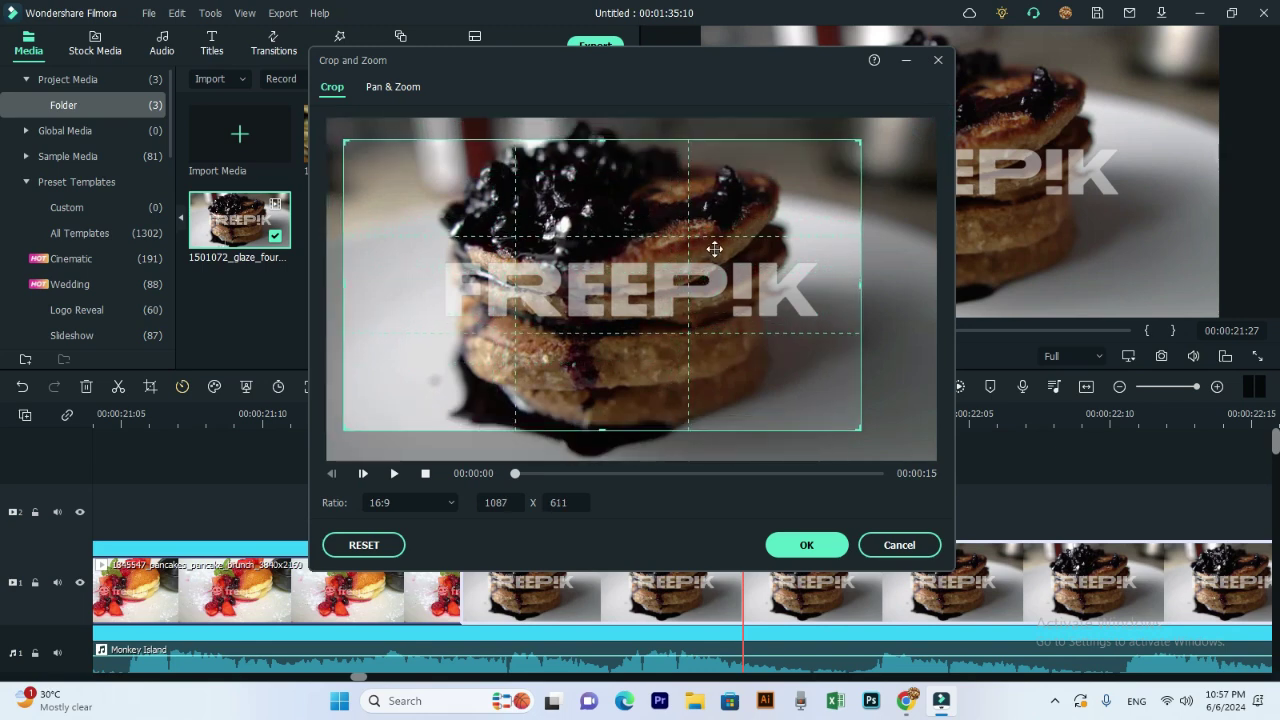
left_click(806, 545)
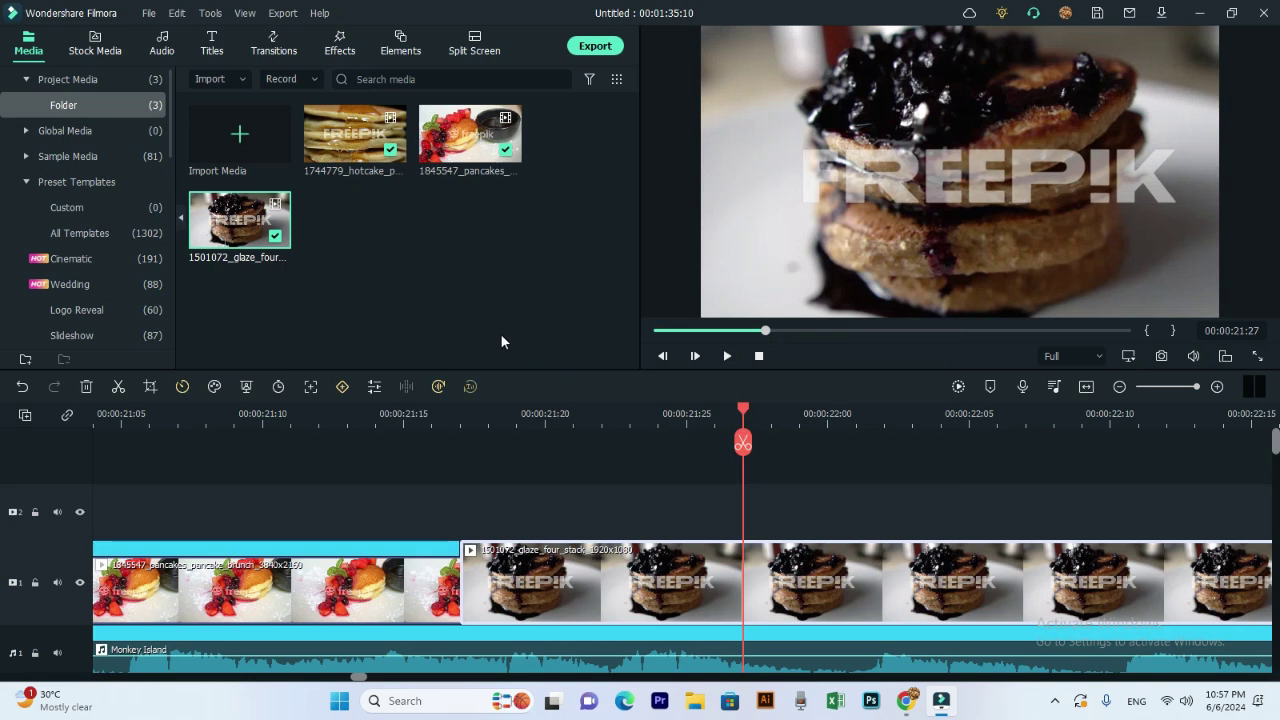
- Apply the Hero moment speed ramp to the glaze clip, lowering the curve's second 5x peak point to below 1x
left_click(182, 386)
left_click(205, 428)
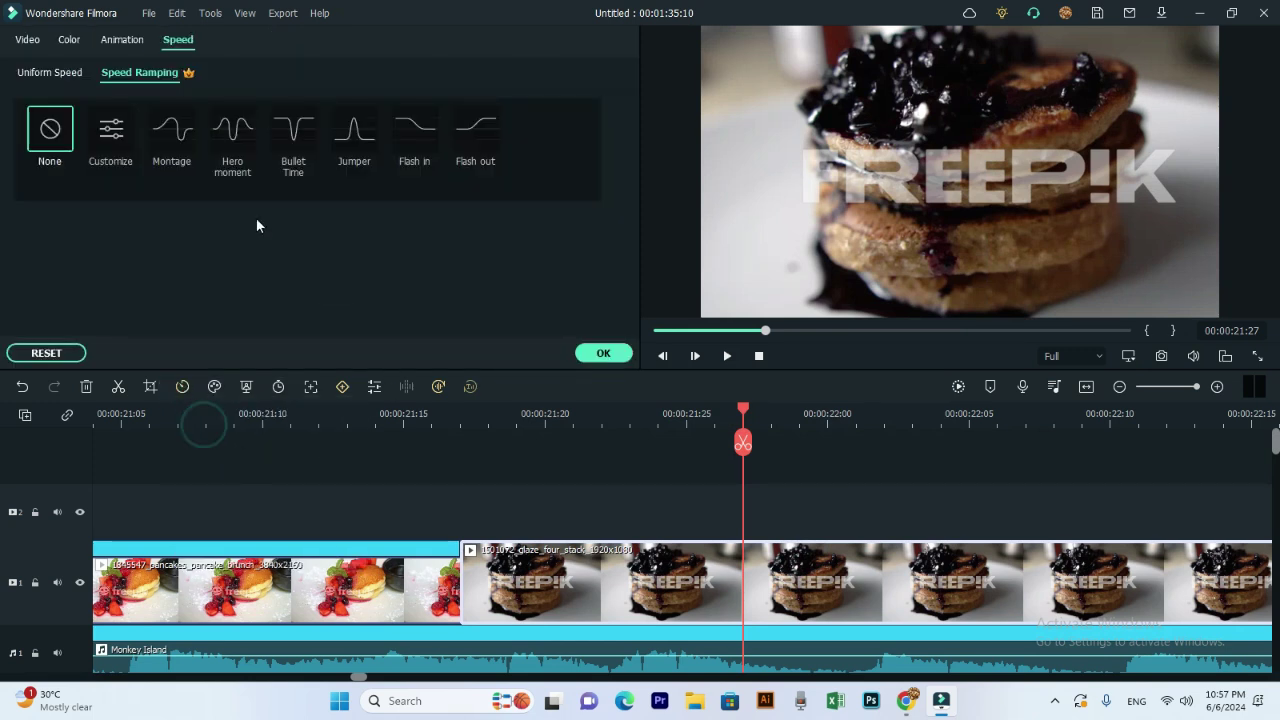
left_click(218, 148)
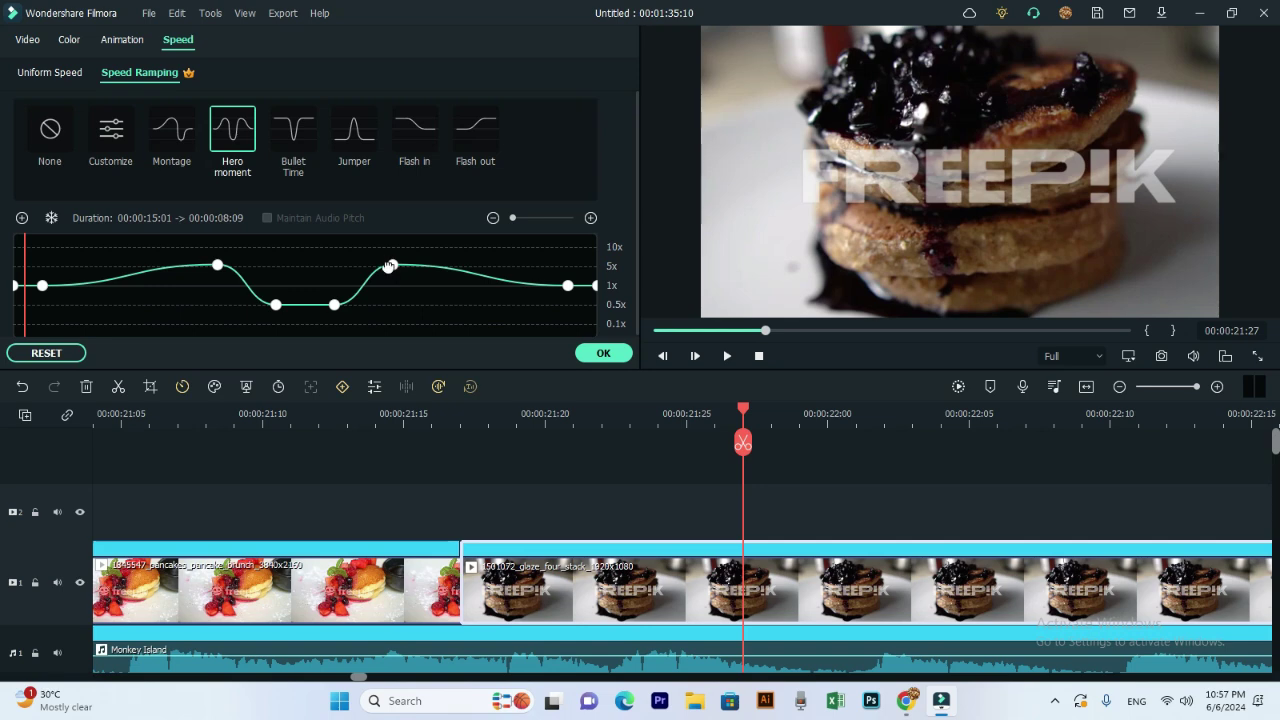
left_click_drag(390, 264, 434, 303)
left_click(601, 354)
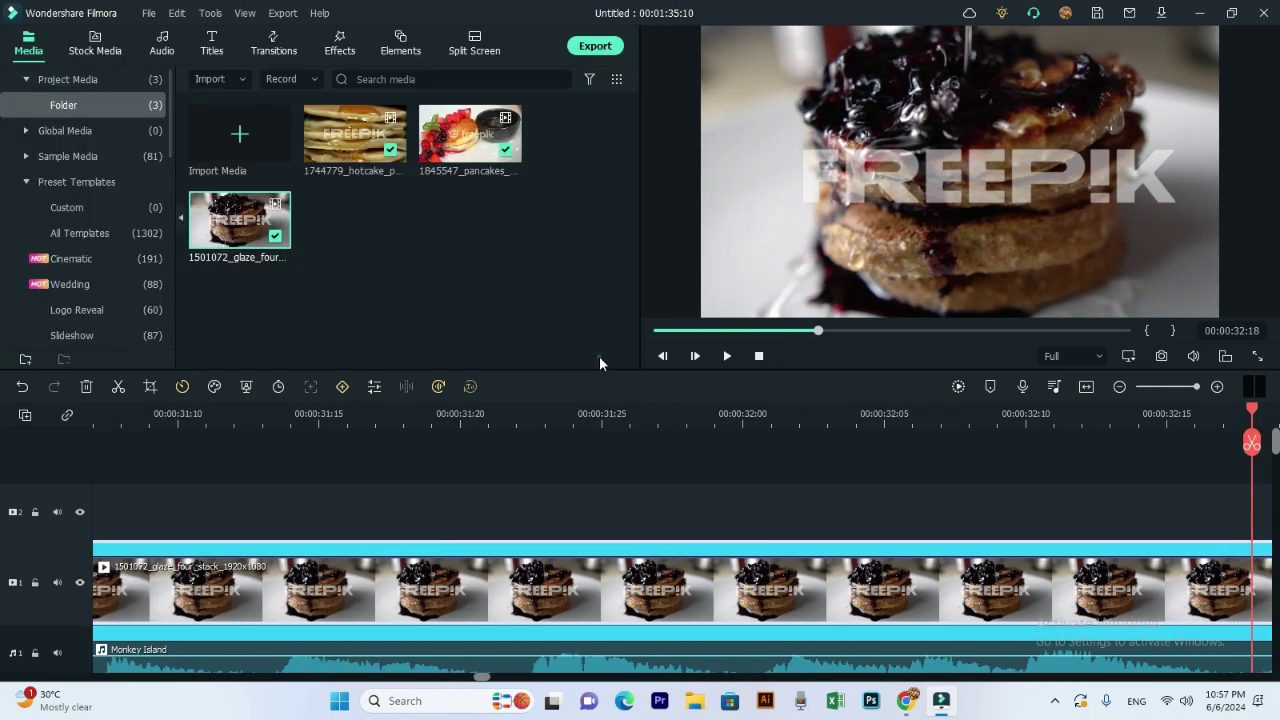
- Add the Shape Transitions preset with the central block at the start of the glaze clip and play across the cut to check it
left_click(801, 330)
left_click(787, 330)
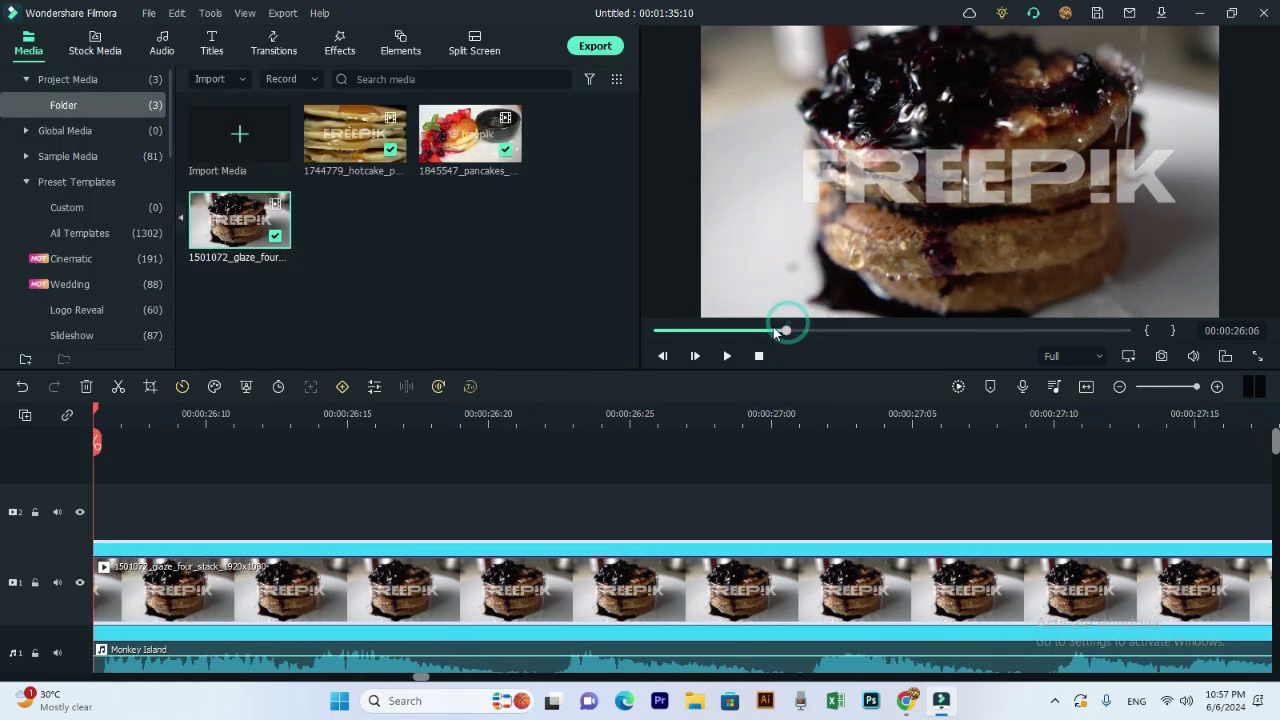
left_click(762, 331)
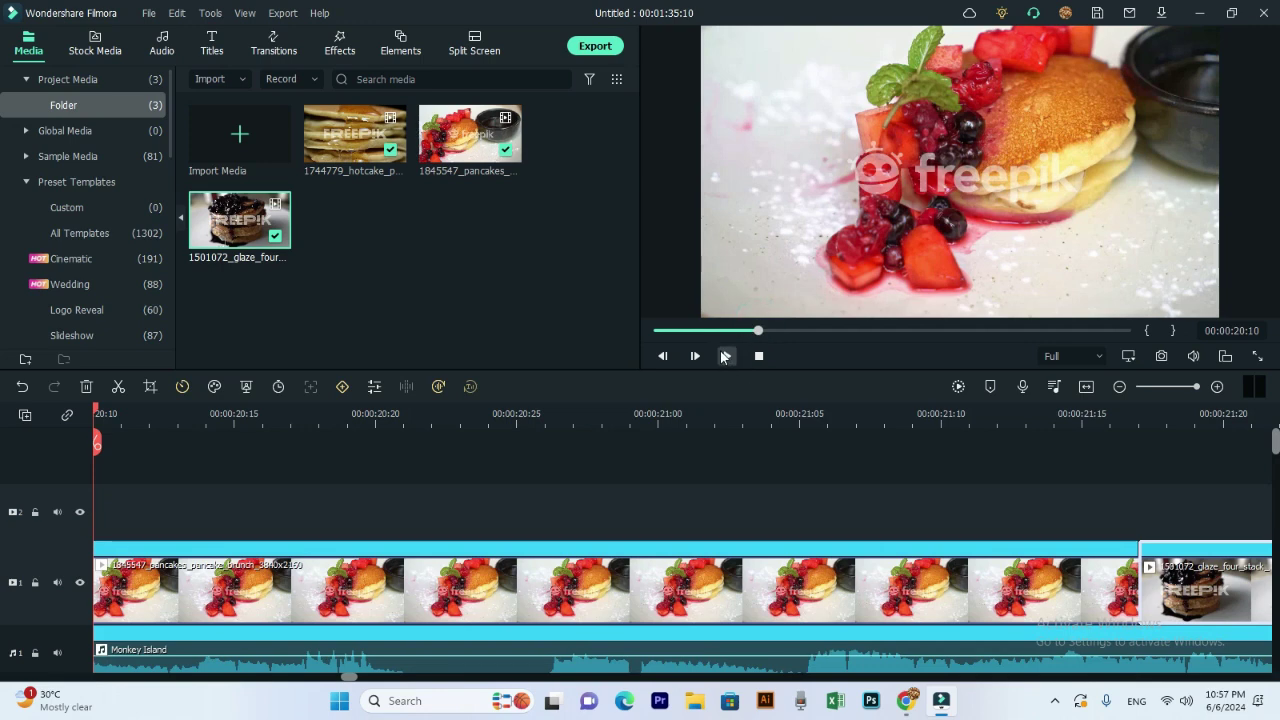
left_click(249, 55)
scroll(342, 231, "down", 1)
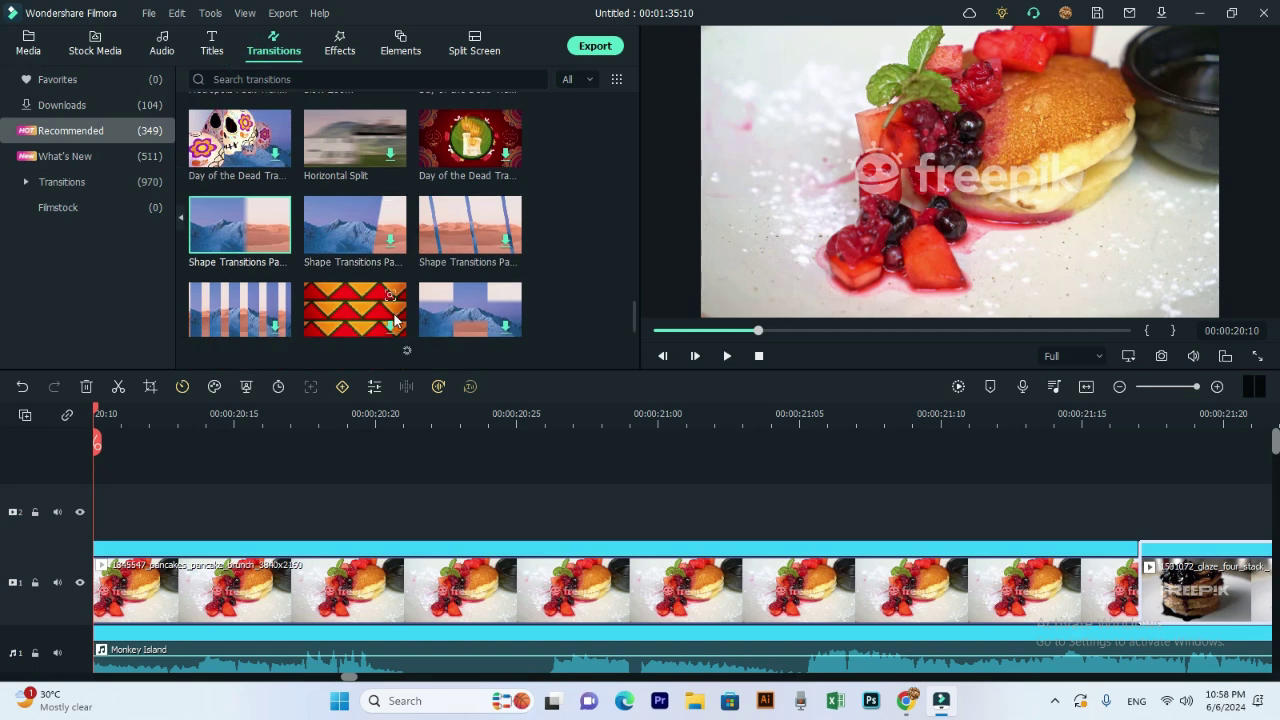
left_click_drag(430, 308, 1108, 510)
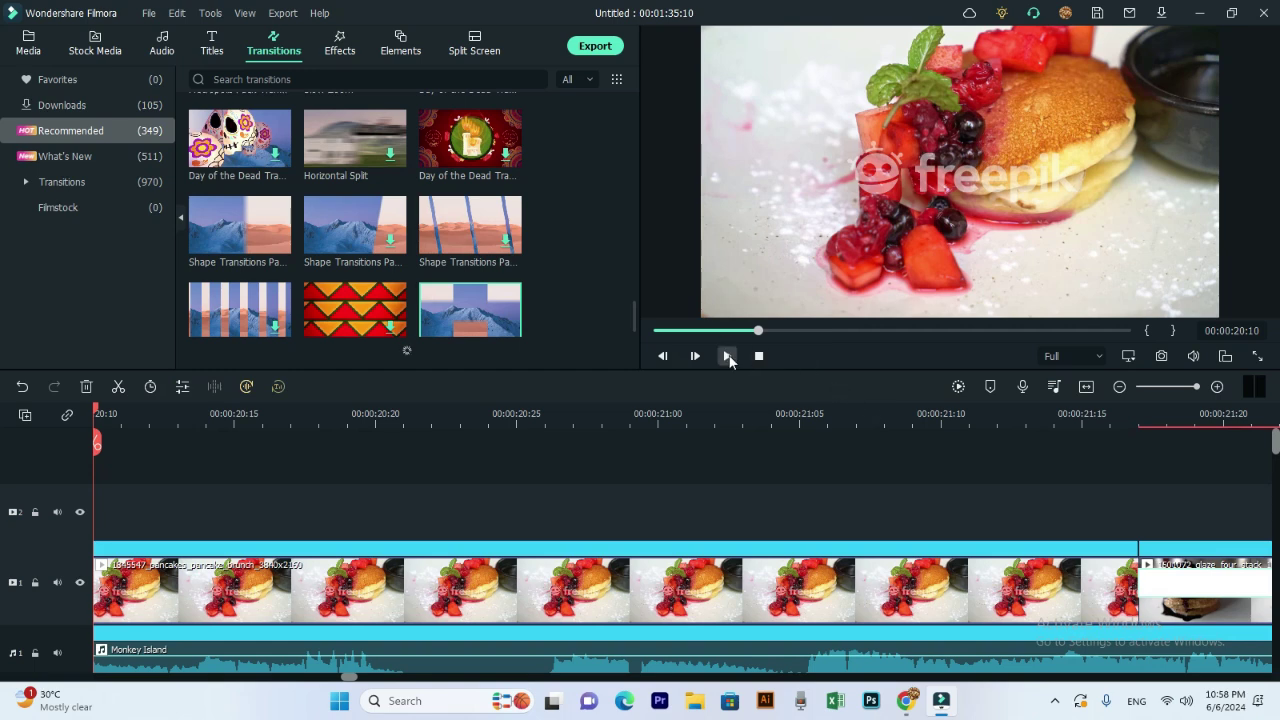
left_click(728, 357)
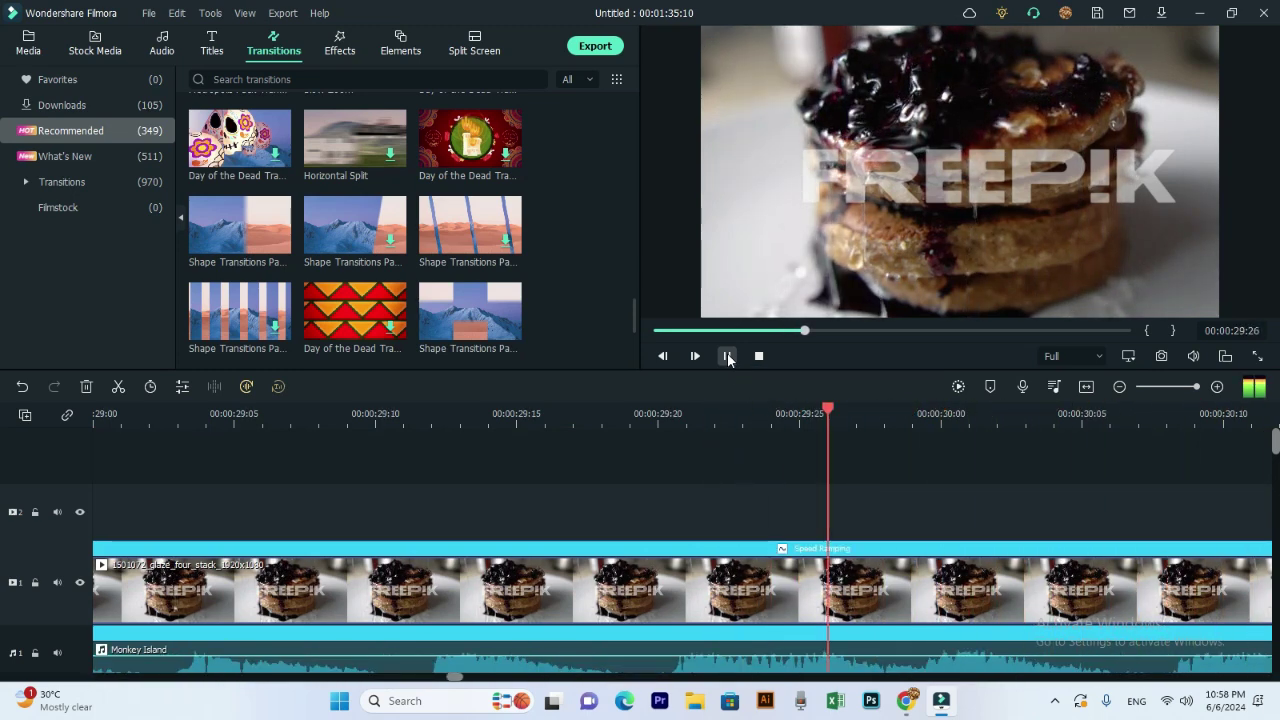
left_click(727, 356)
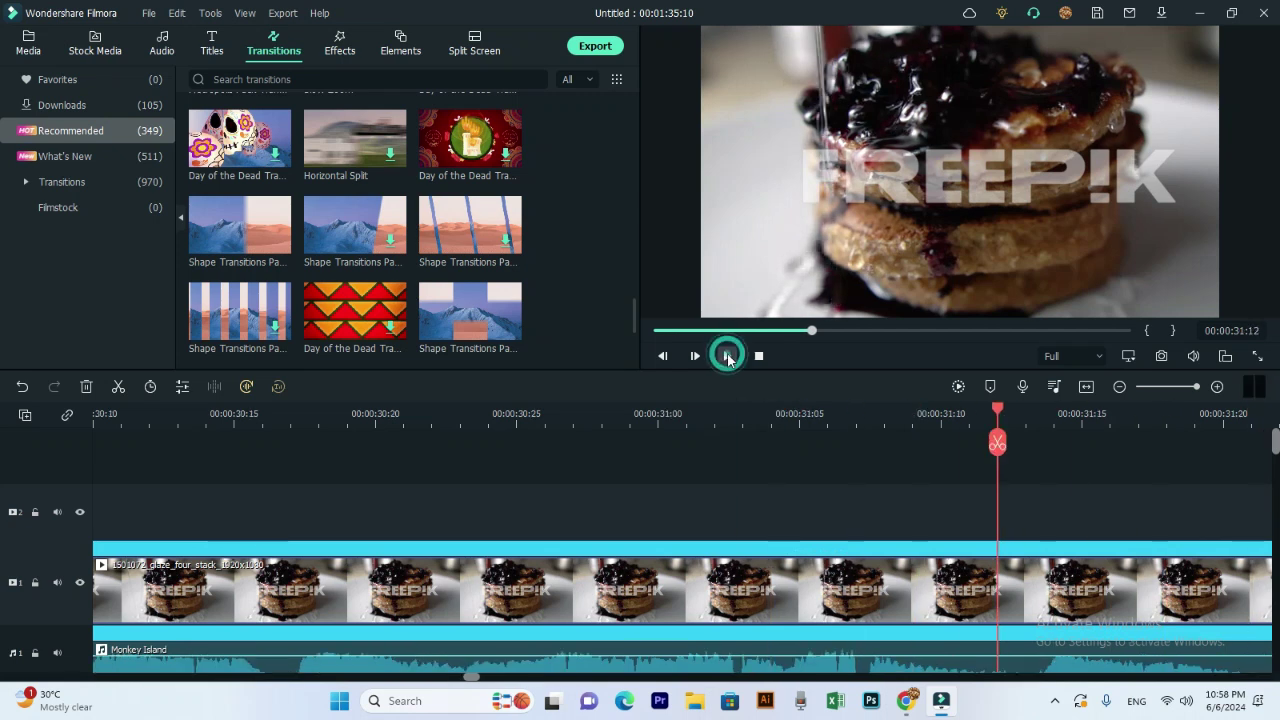
- Add the ??? element to video track 2 above the glaze clip from about 00:00:27:16 and play through it
left_click(403, 50)
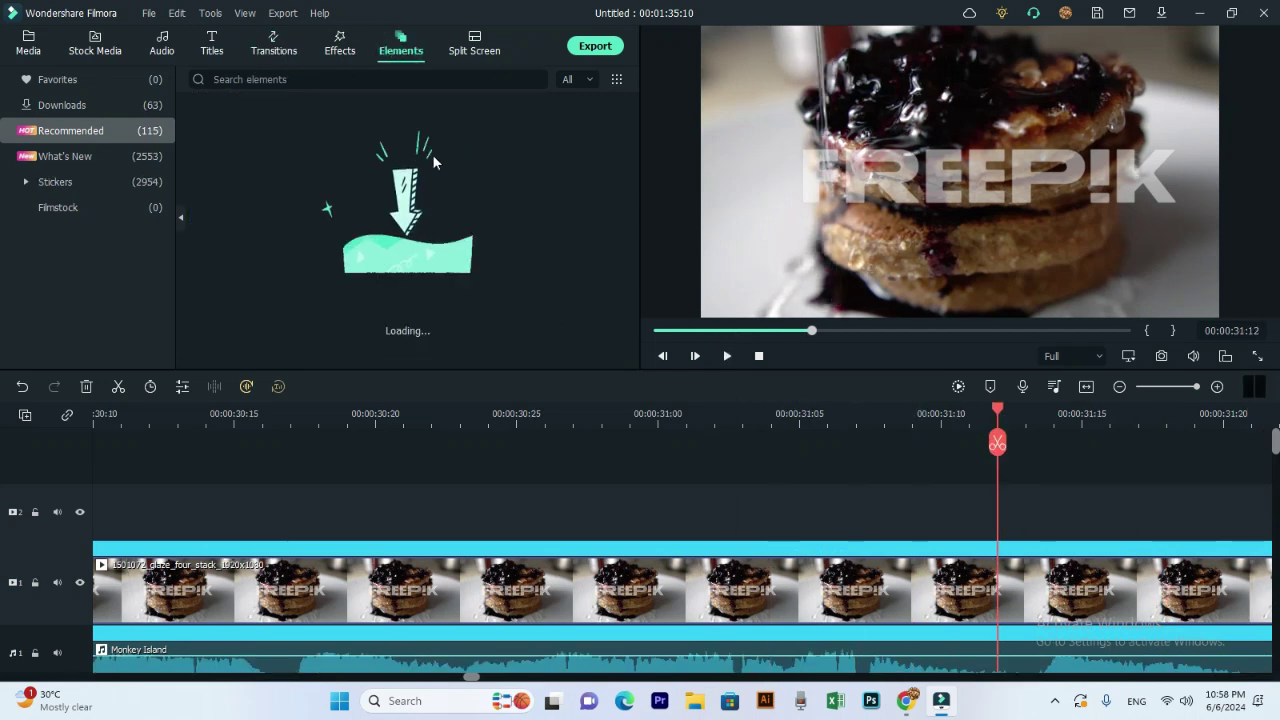
left_click(806, 331)
left_click_drag(806, 331, 794, 332)
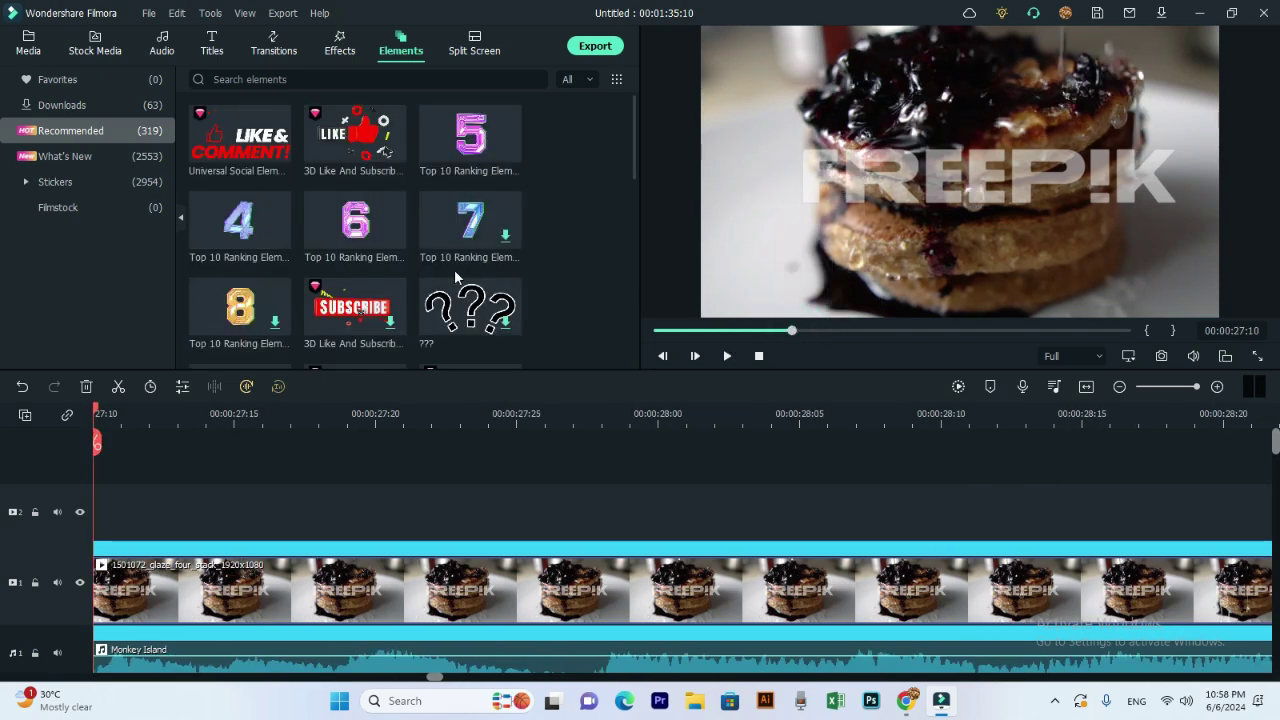
scroll(426, 304, "down", 3)
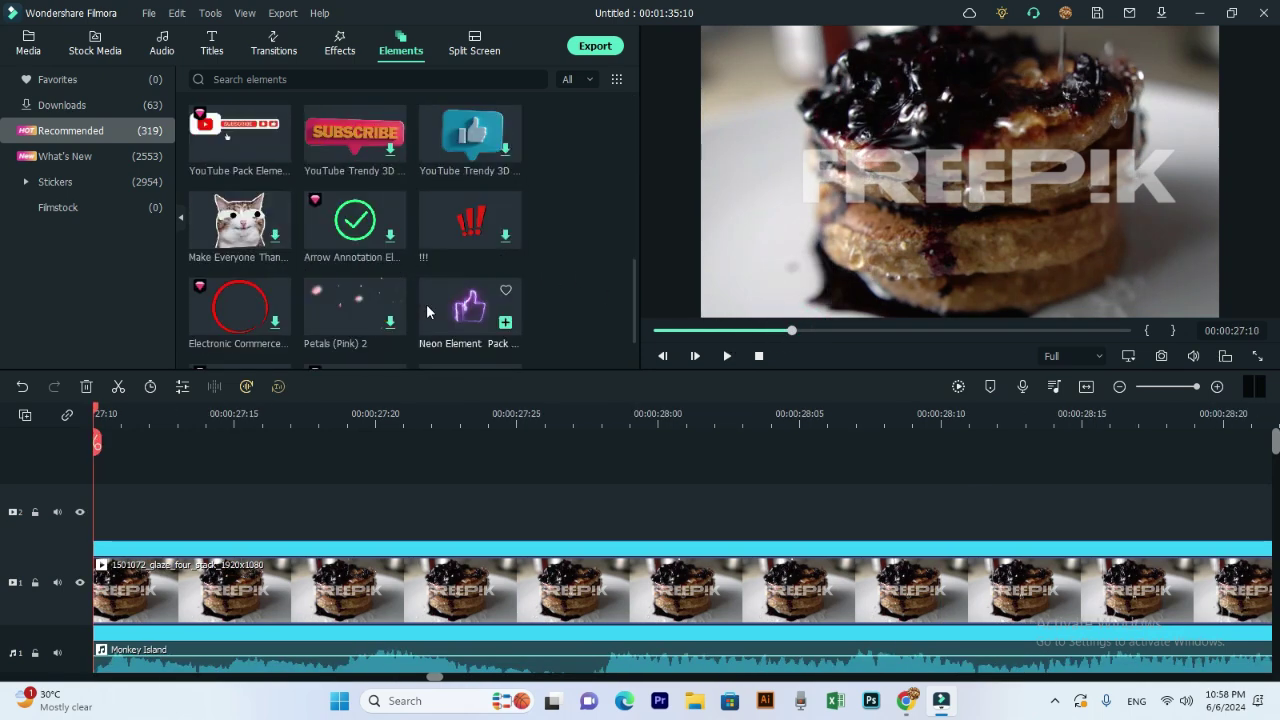
left_click_drag(462, 306, 268, 511)
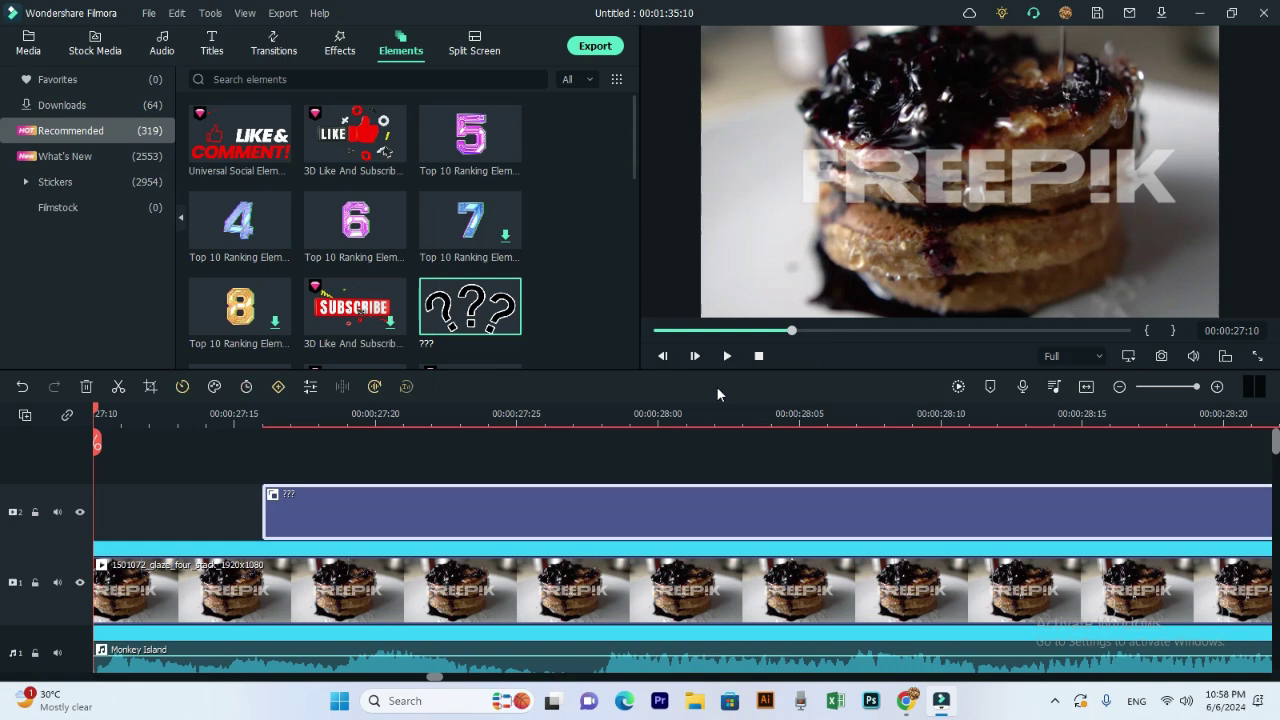
left_click(727, 356)
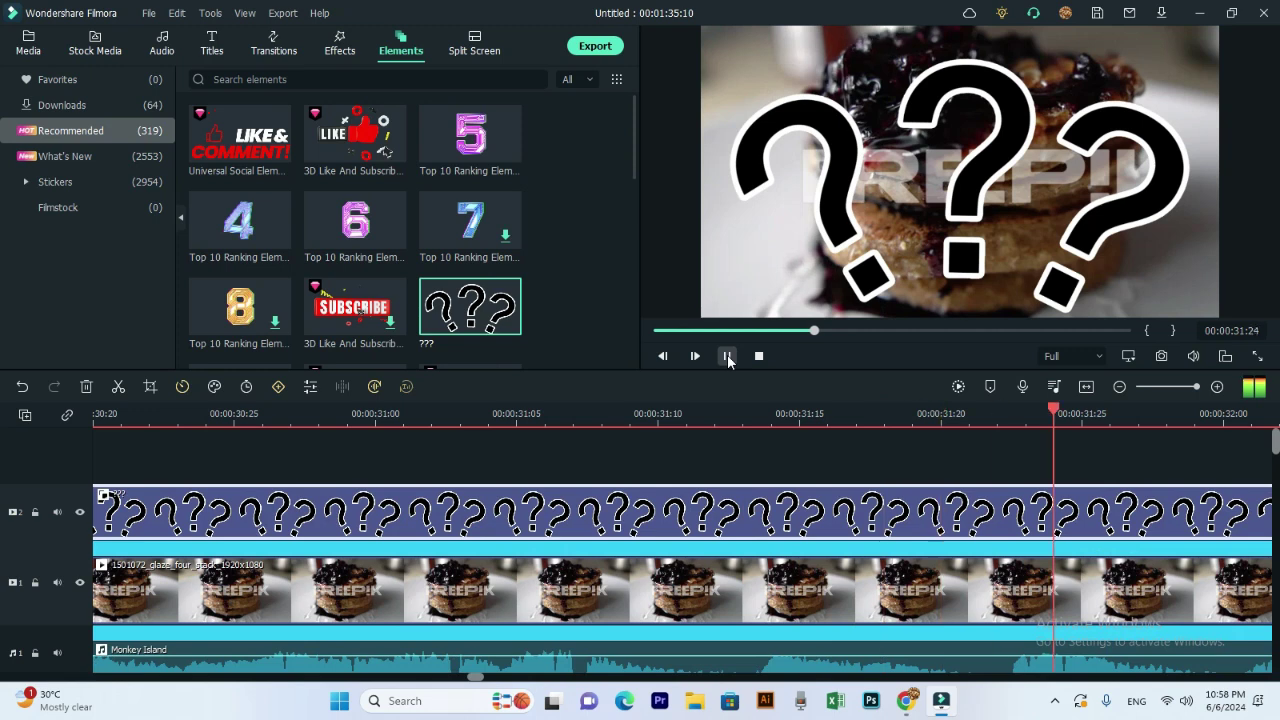
left_click(727, 356)
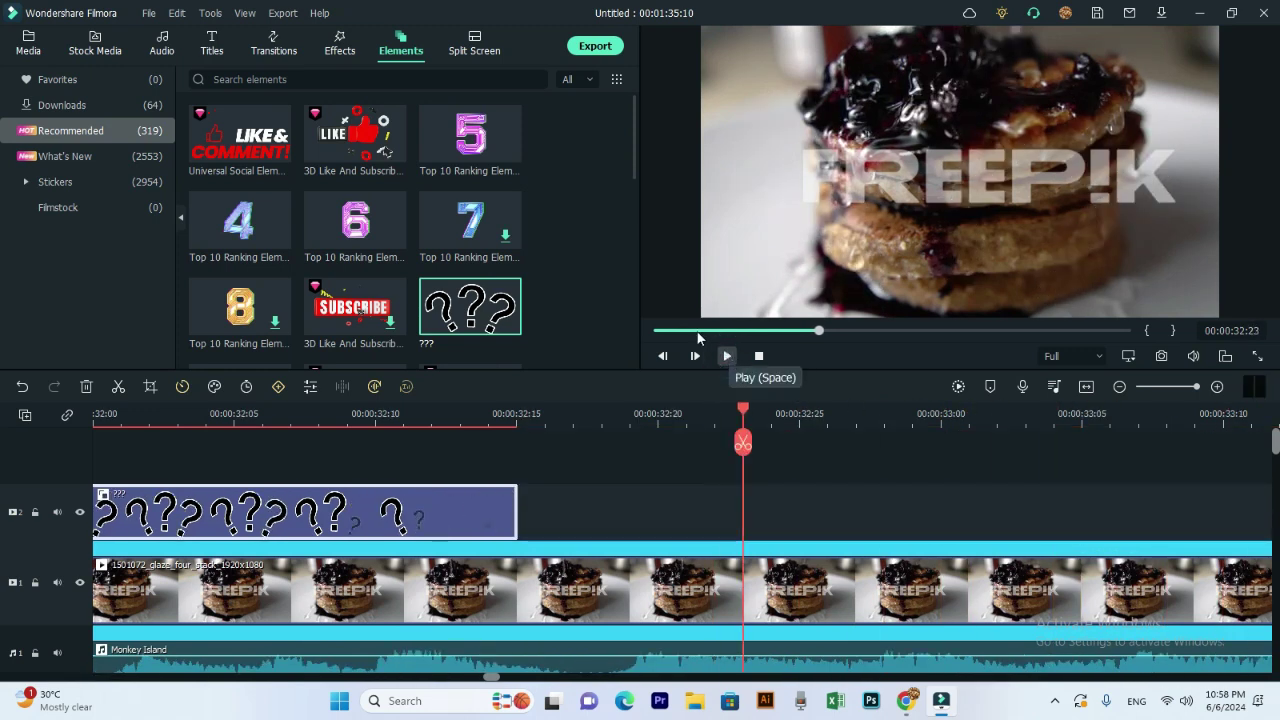
- Add the 3D Like And Subscribe Sticker Element 02 directly after the ??? element on video track 2, accepting the paid effect as a trial
left_click_drag(335, 308, 528, 485)
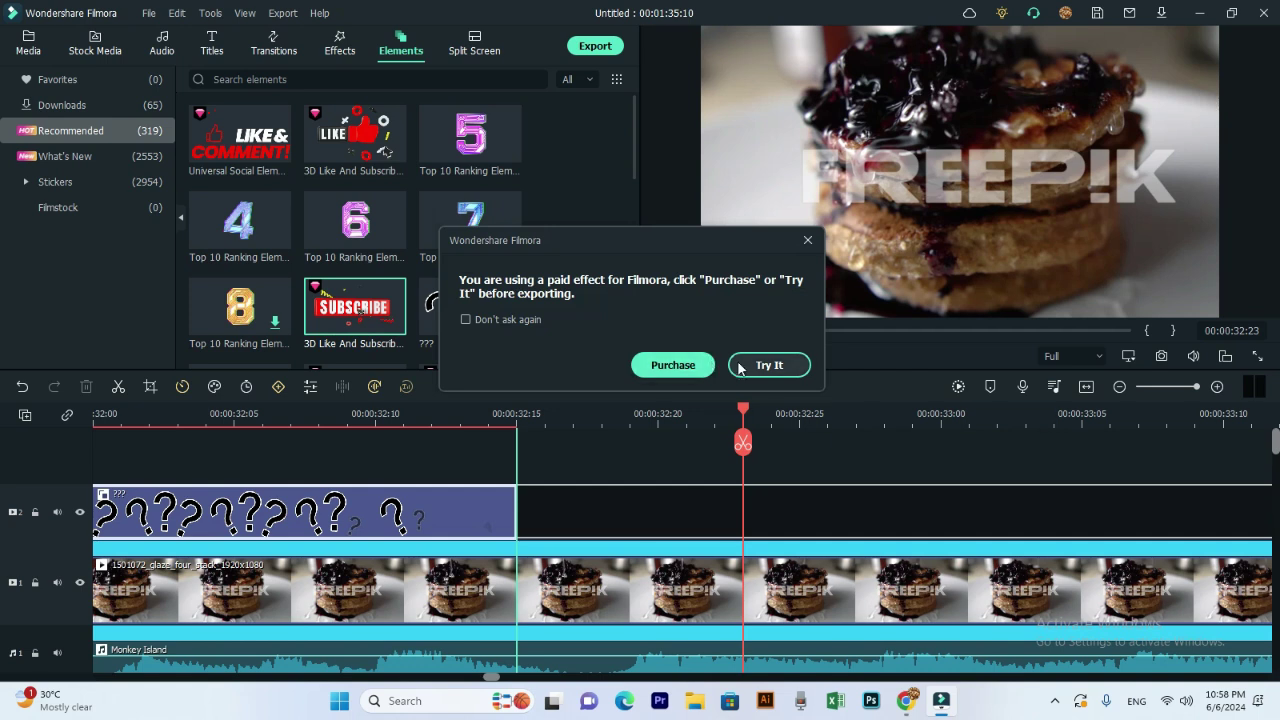
left_click(762, 365)
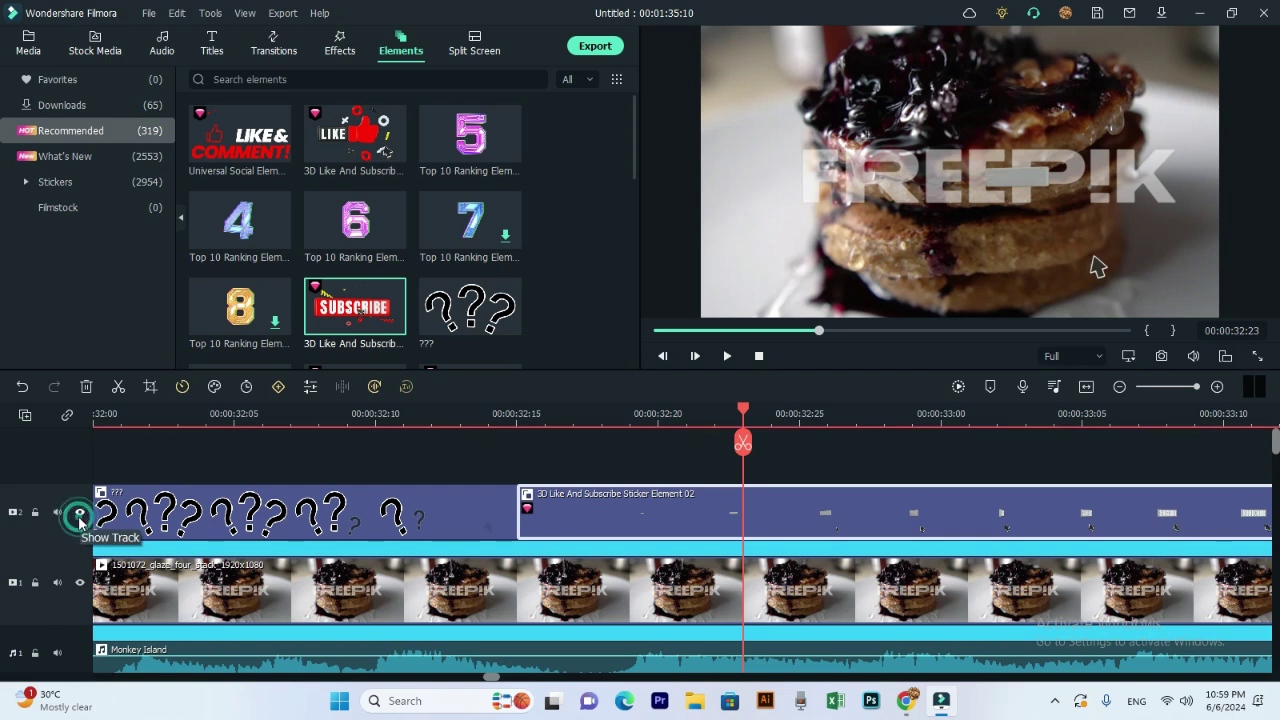
left_click(58, 512)
left_click(58, 513)
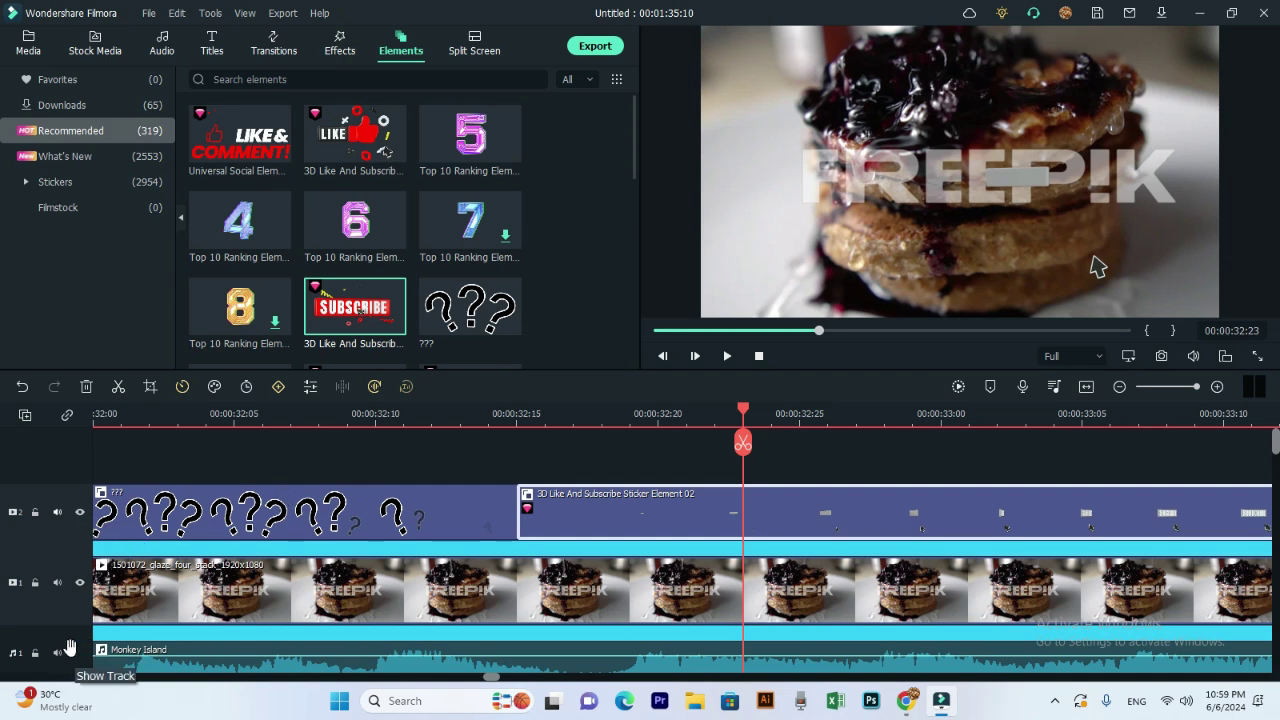
right_click(61, 615)
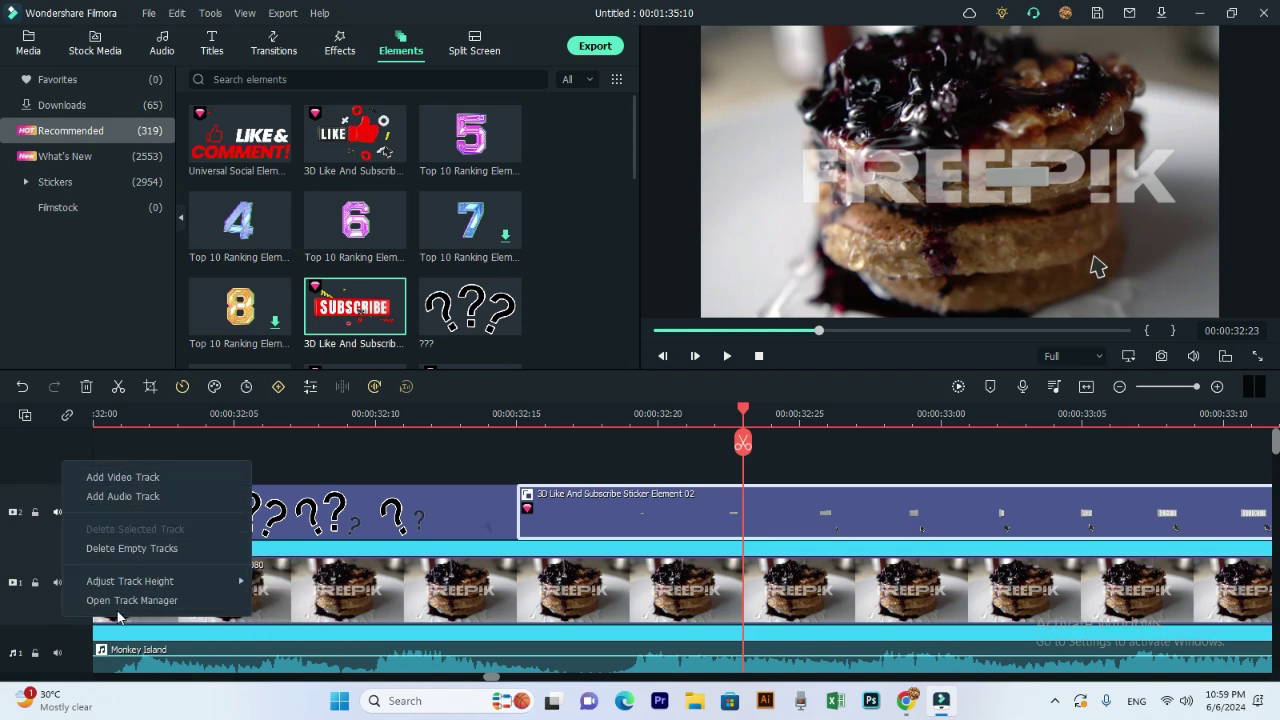
left_click(22, 607)
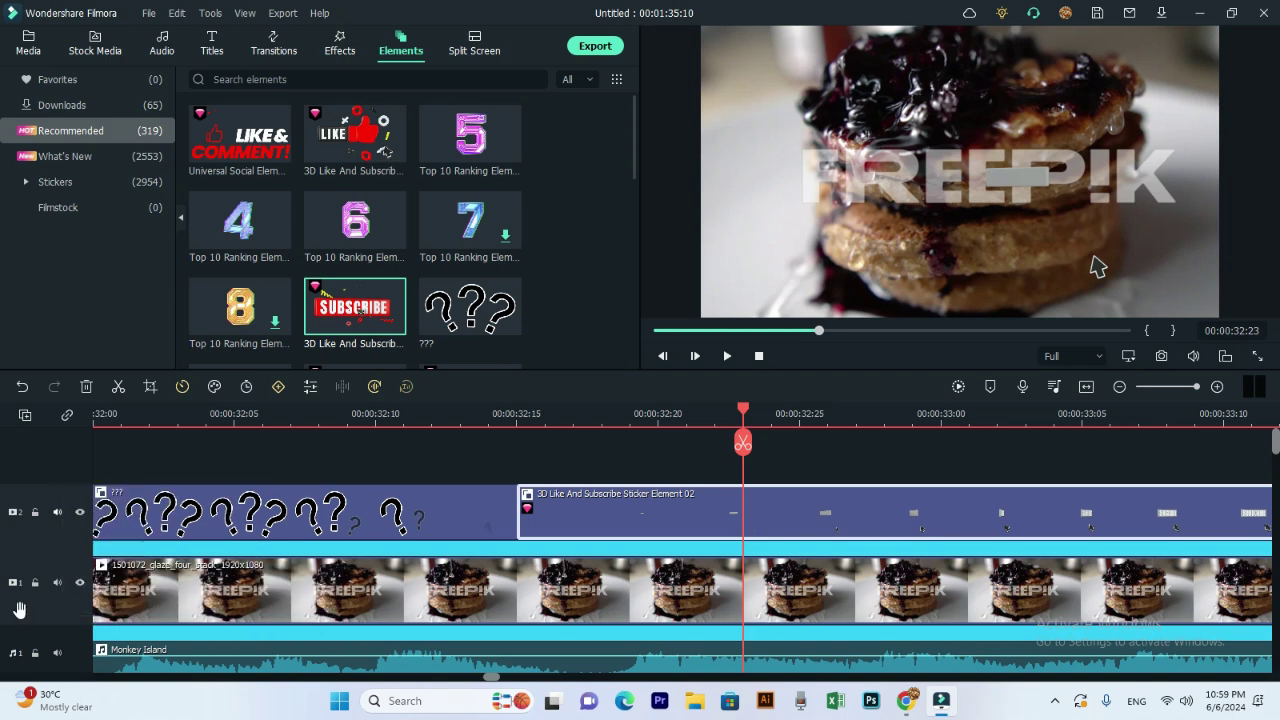
- Preview the subscribe sticker, shrink it to about half size in the lower-left corner of the video frame, and play to its end
left_click(430, 425)
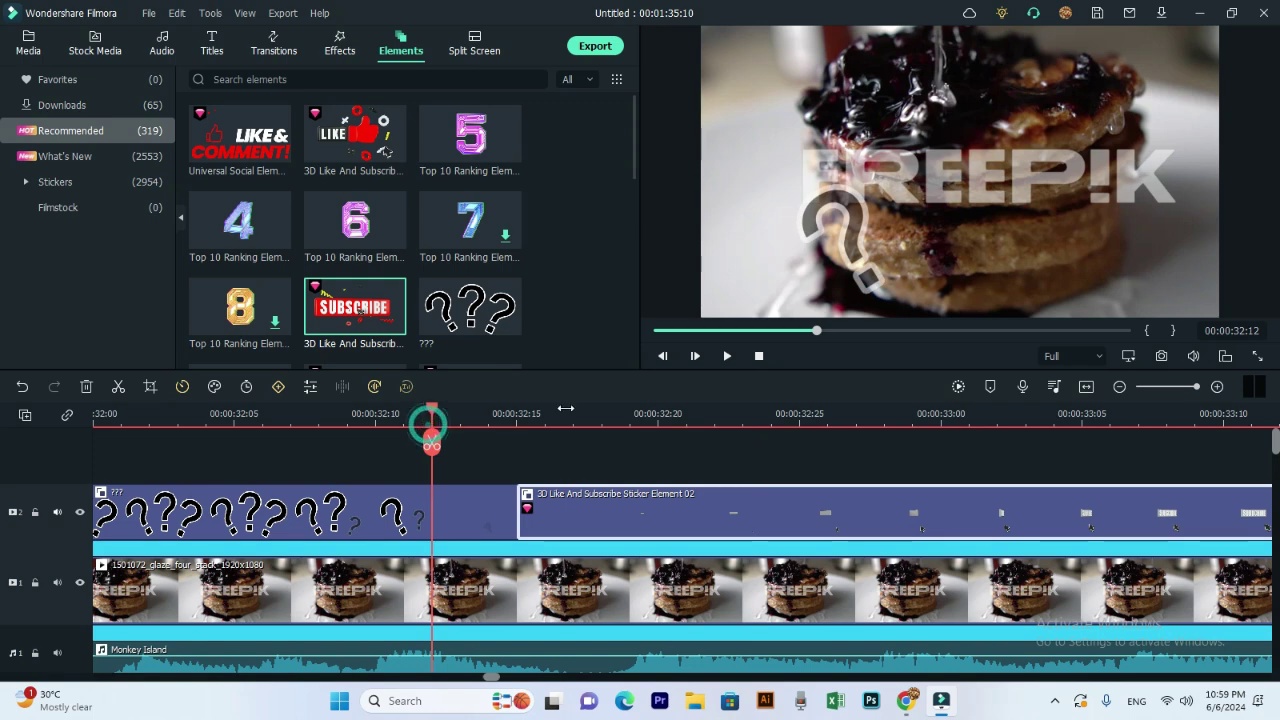
left_click(729, 357)
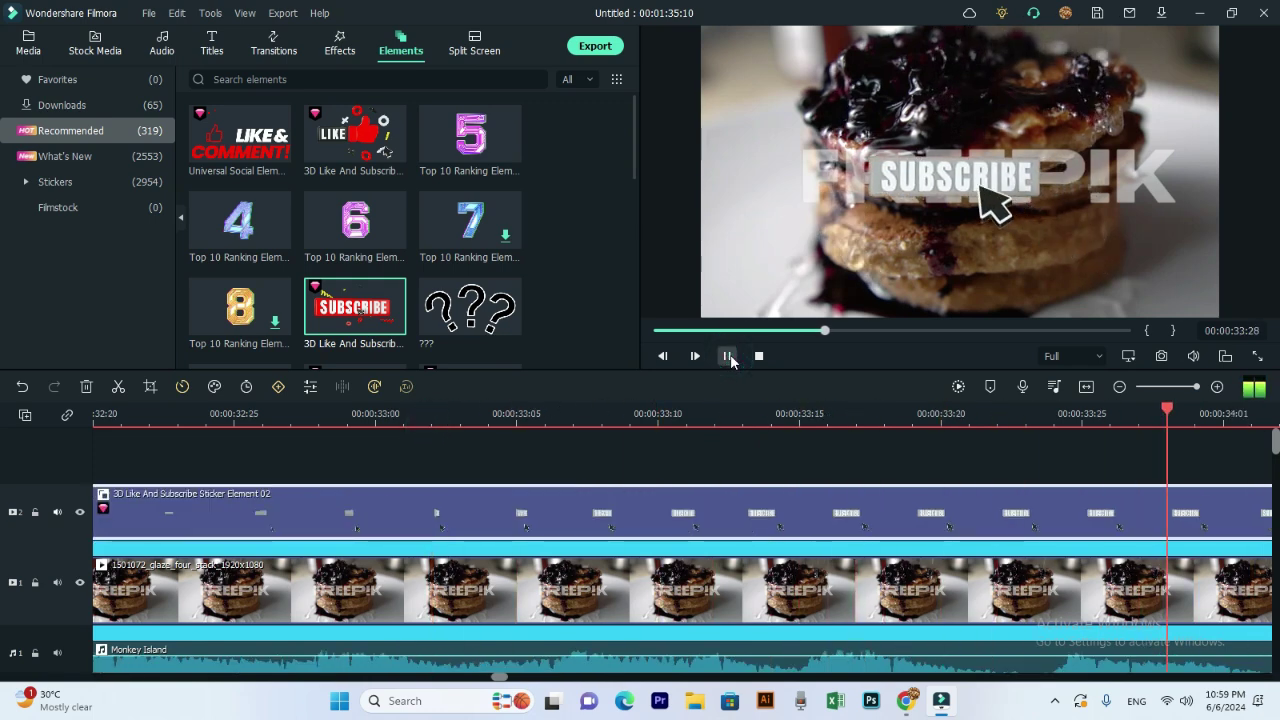
left_click(729, 356)
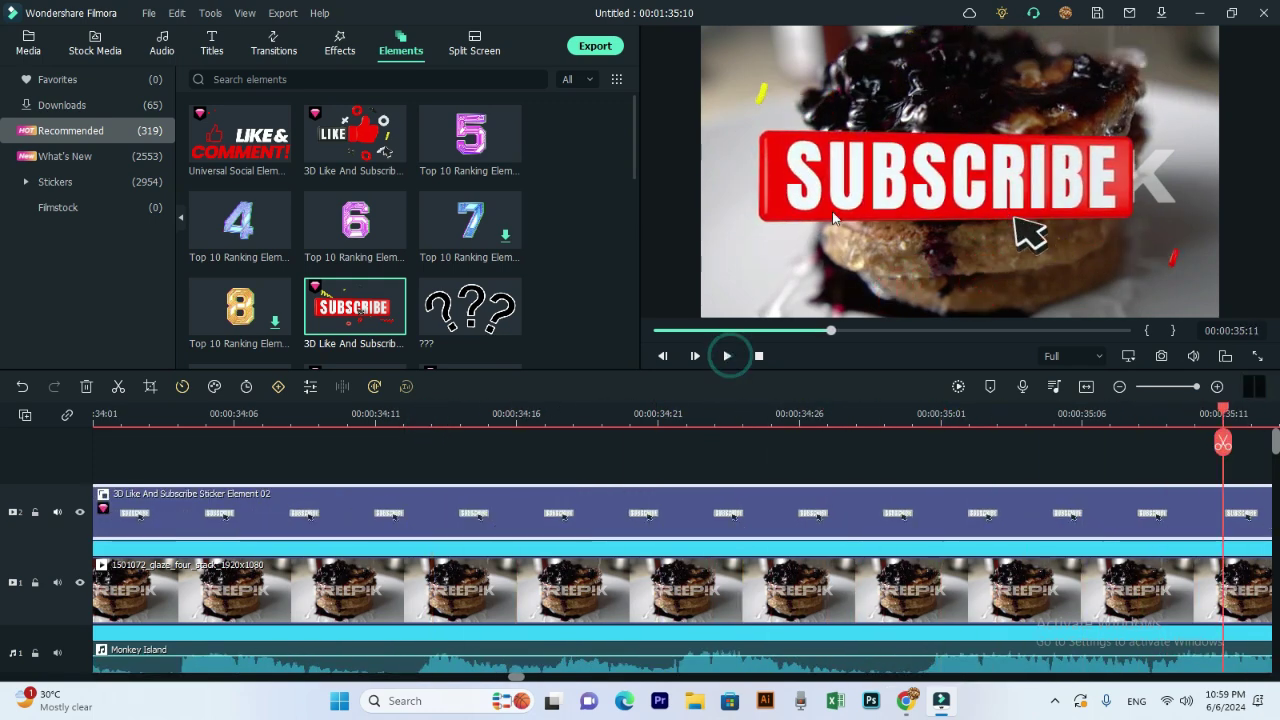
left_click(877, 212)
left_click_drag(1187, 90, 876, 236)
mouse_move(812, 305)
left_mouse_down()
mouse_move(800, 282)
mouse_move(829, 292)
left_mouse_up()
left_click(1051, 240)
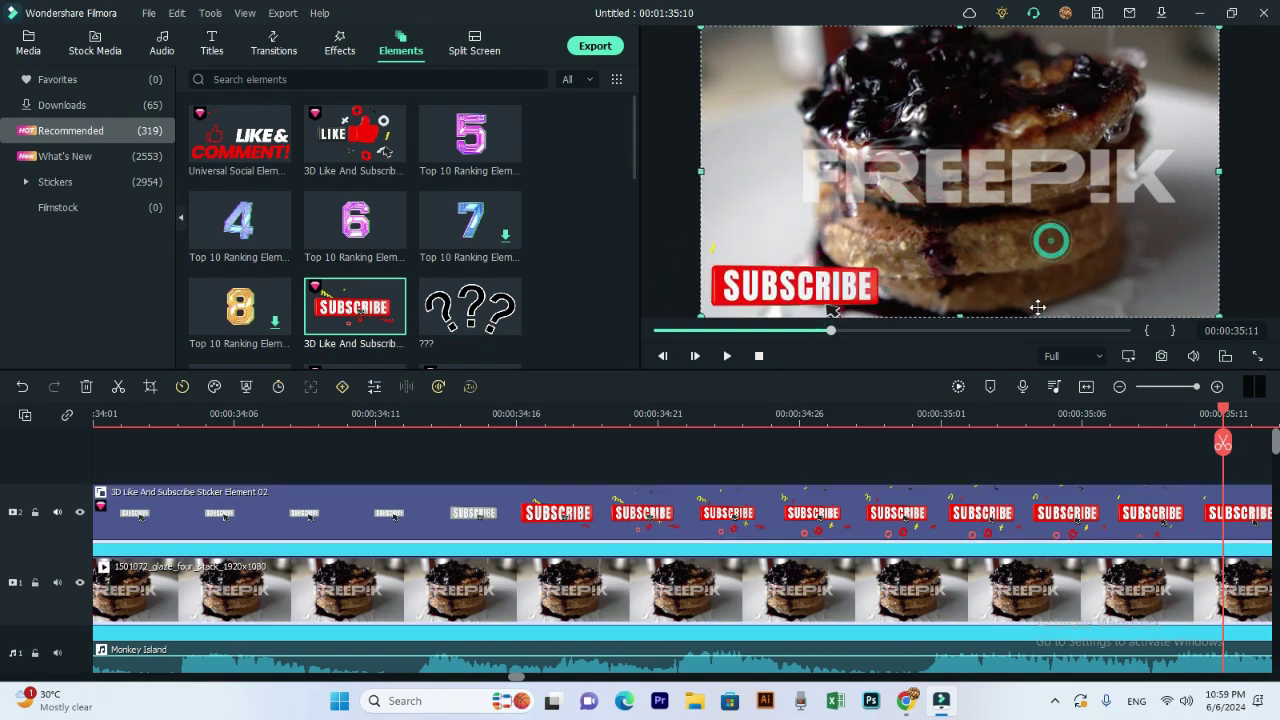
left_click(1001, 350)
left_click(986, 442)
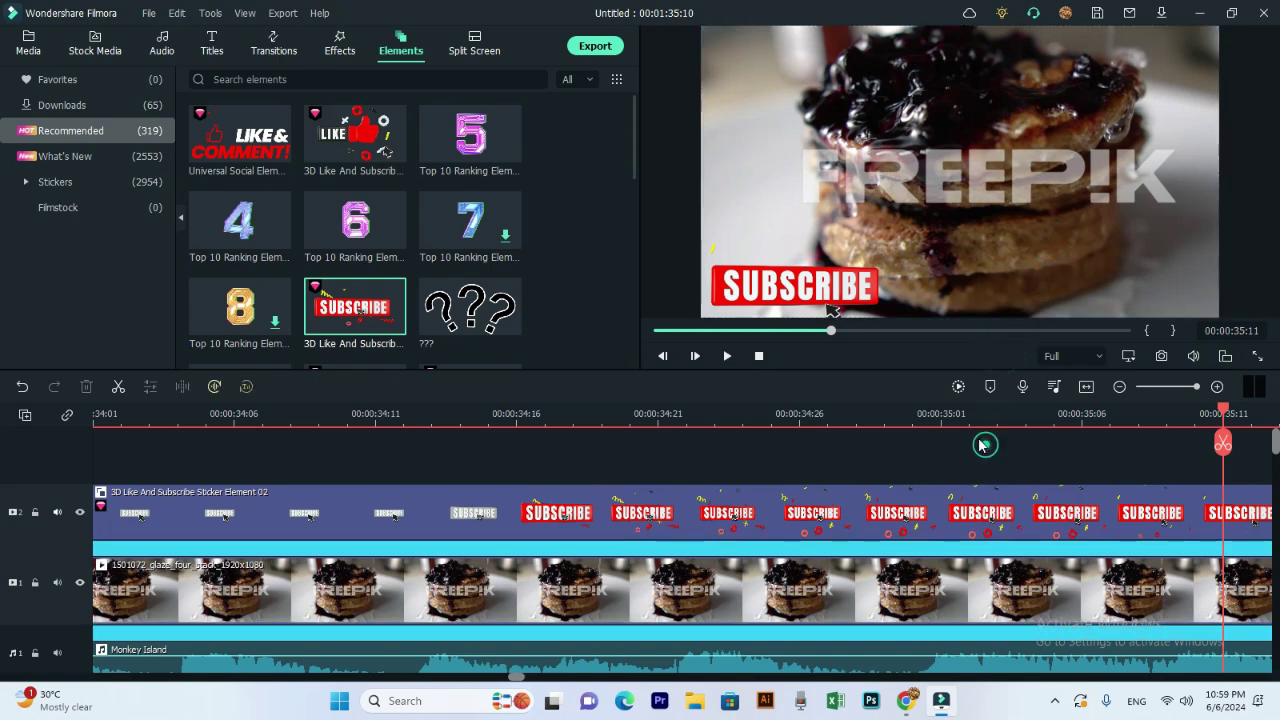
left_click(727, 356)
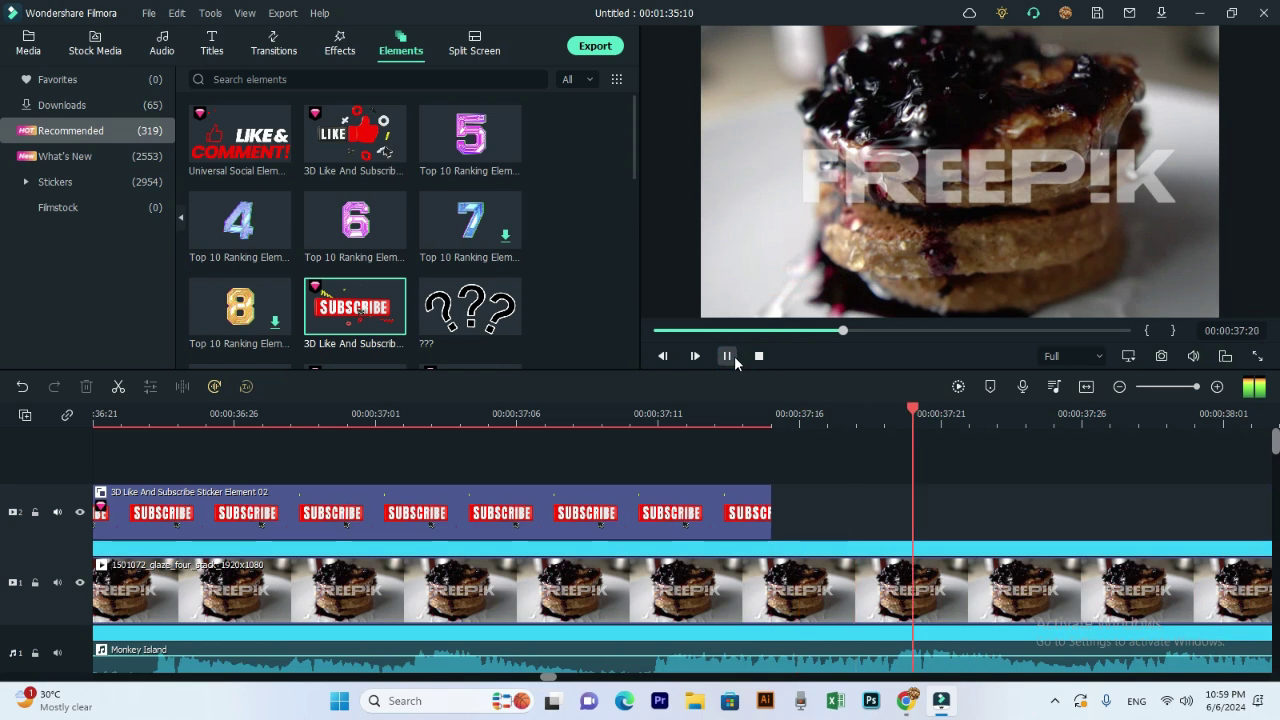
left_click(734, 356)
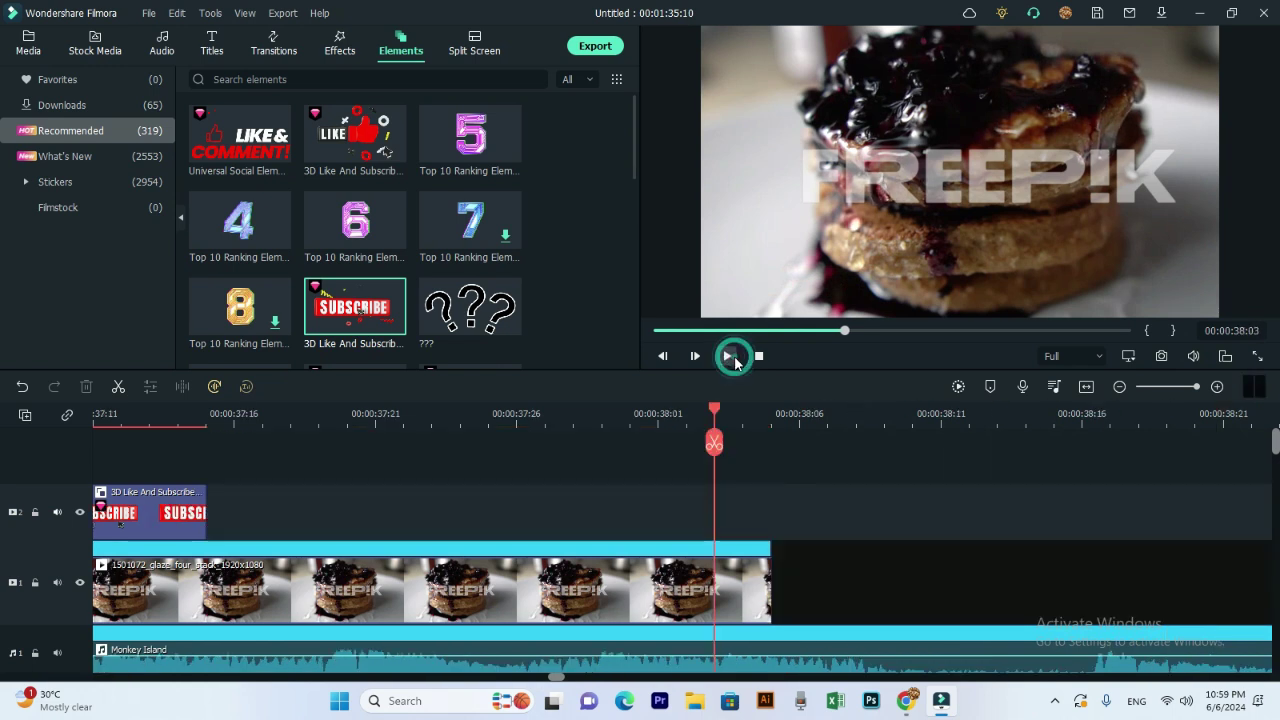
- Split the glaze clip and Monkey Island music at 00:00:37:15, where the subscribe sticker ends, and delete the parts after the cut
left_click(14, 52)
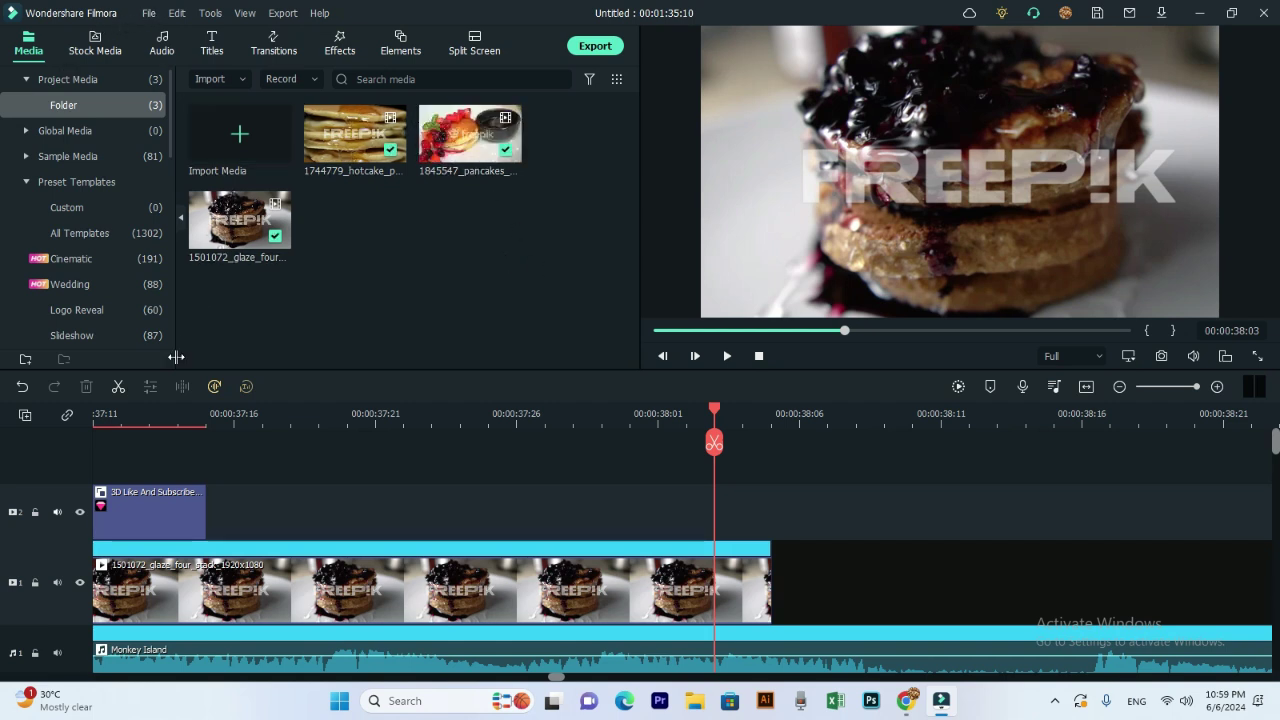
left_click(230, 413)
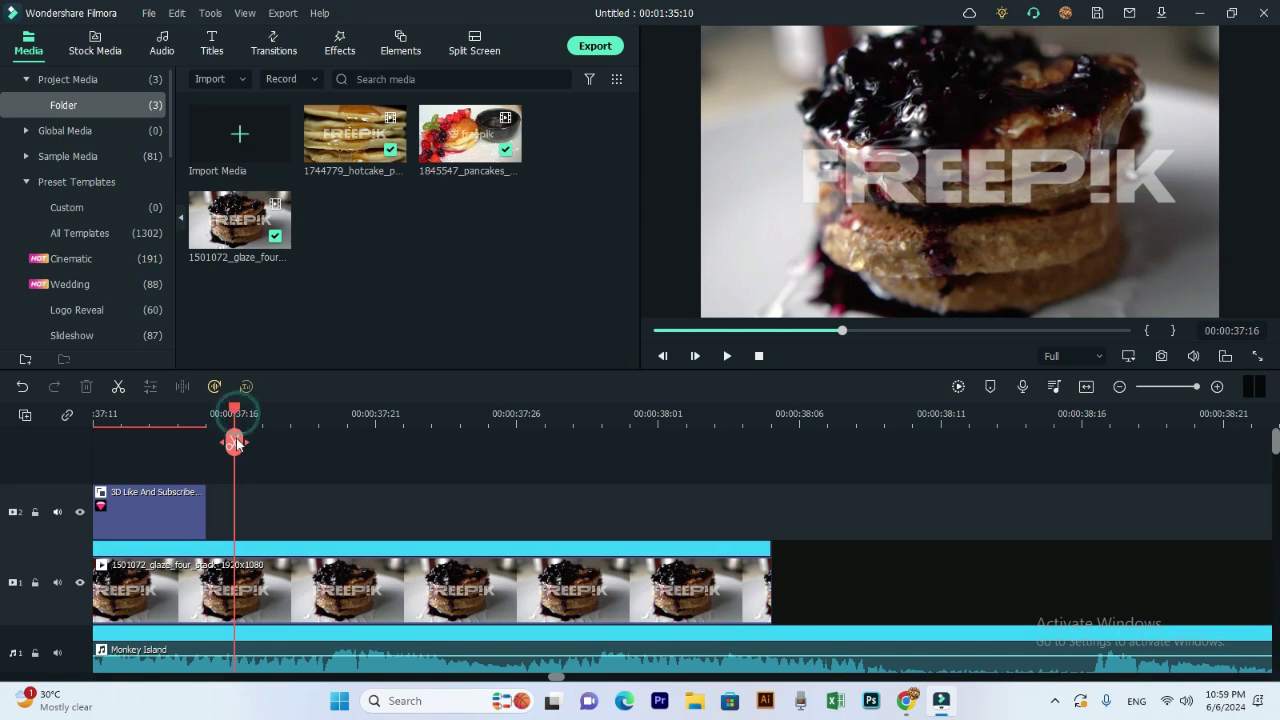
left_click(205, 413)
left_click(205, 442)
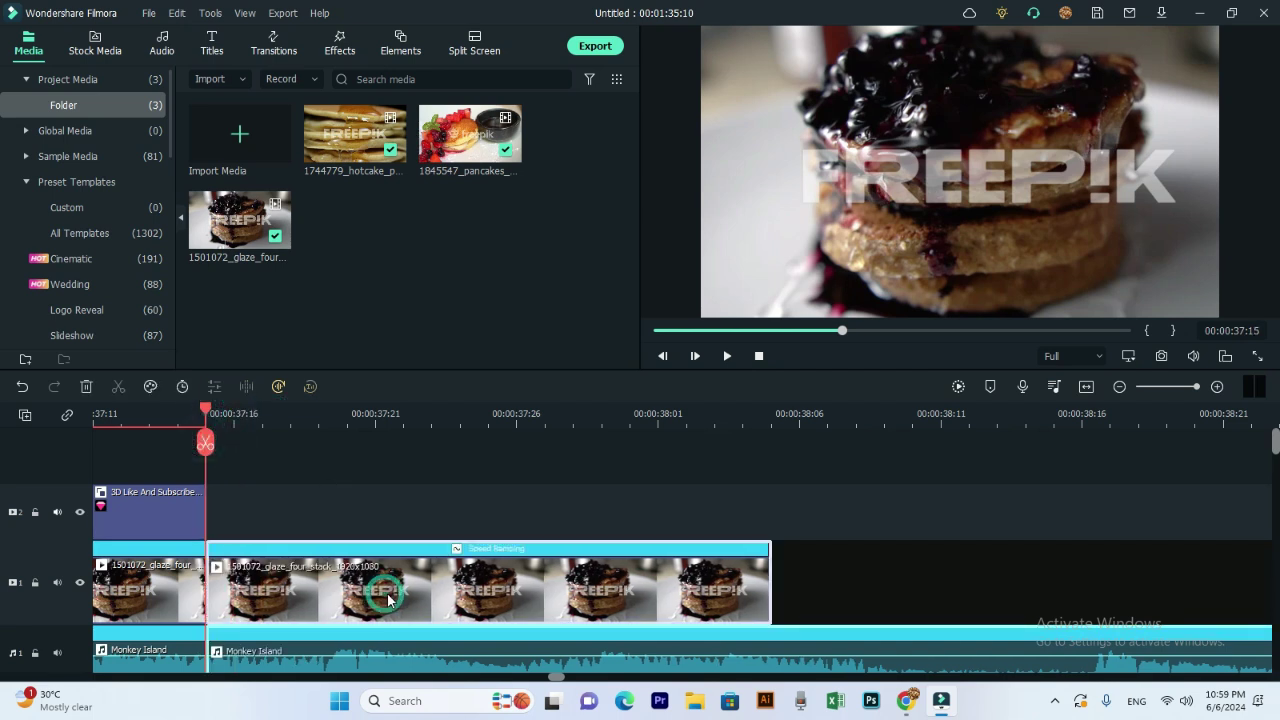
key("Delete")
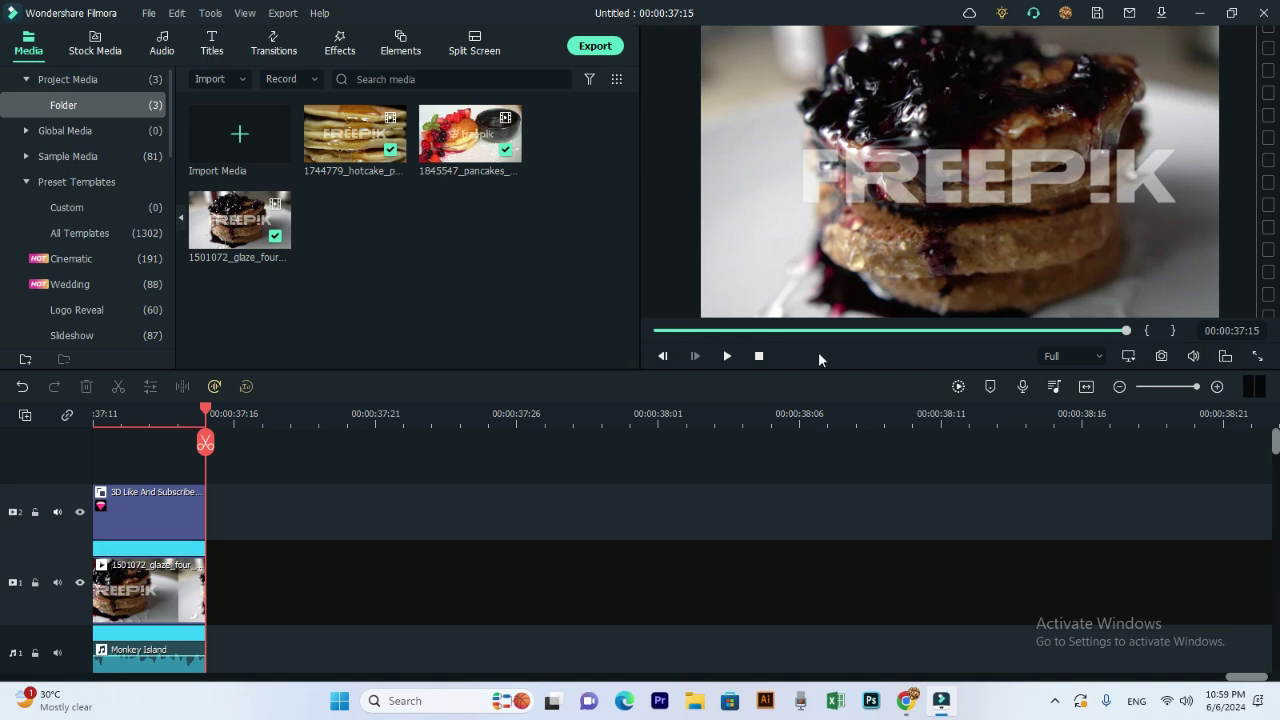
- Add the downloaded Valentines Day 2024 Overlay 18 effect at the start of video track 2, above the hotcake clip, and play through it
left_click(758, 356)
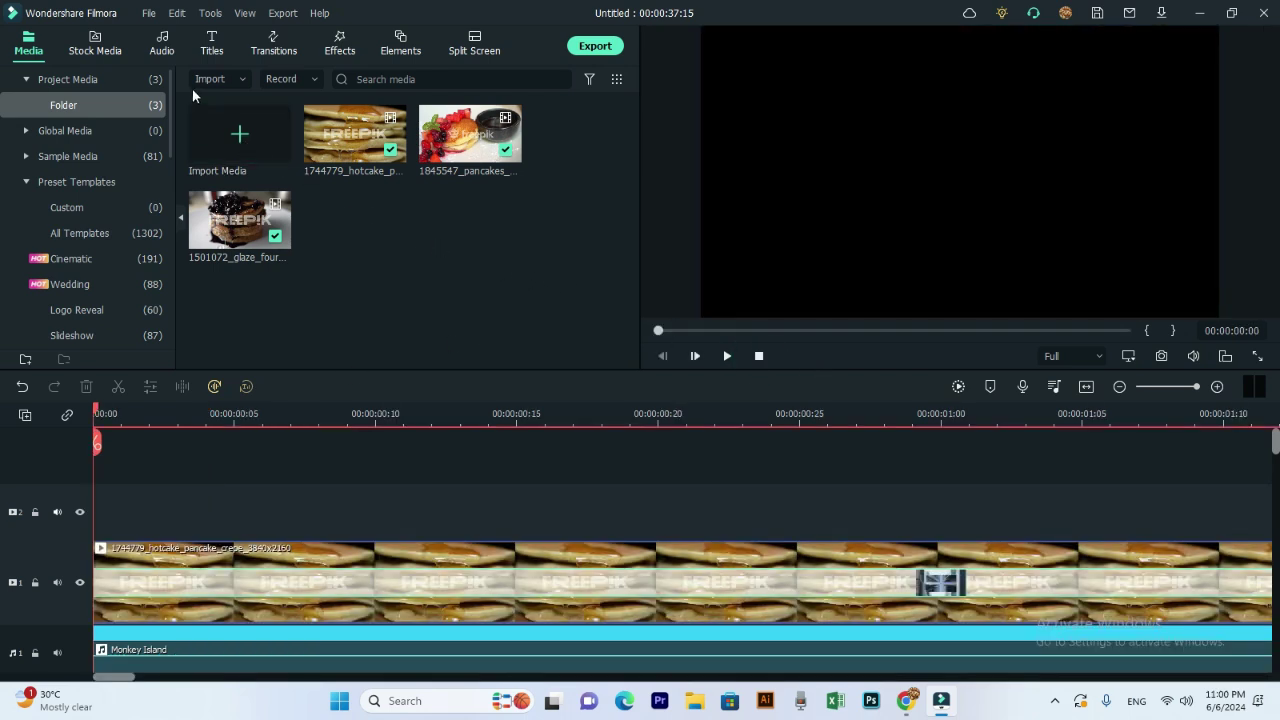
left_click(289, 48)
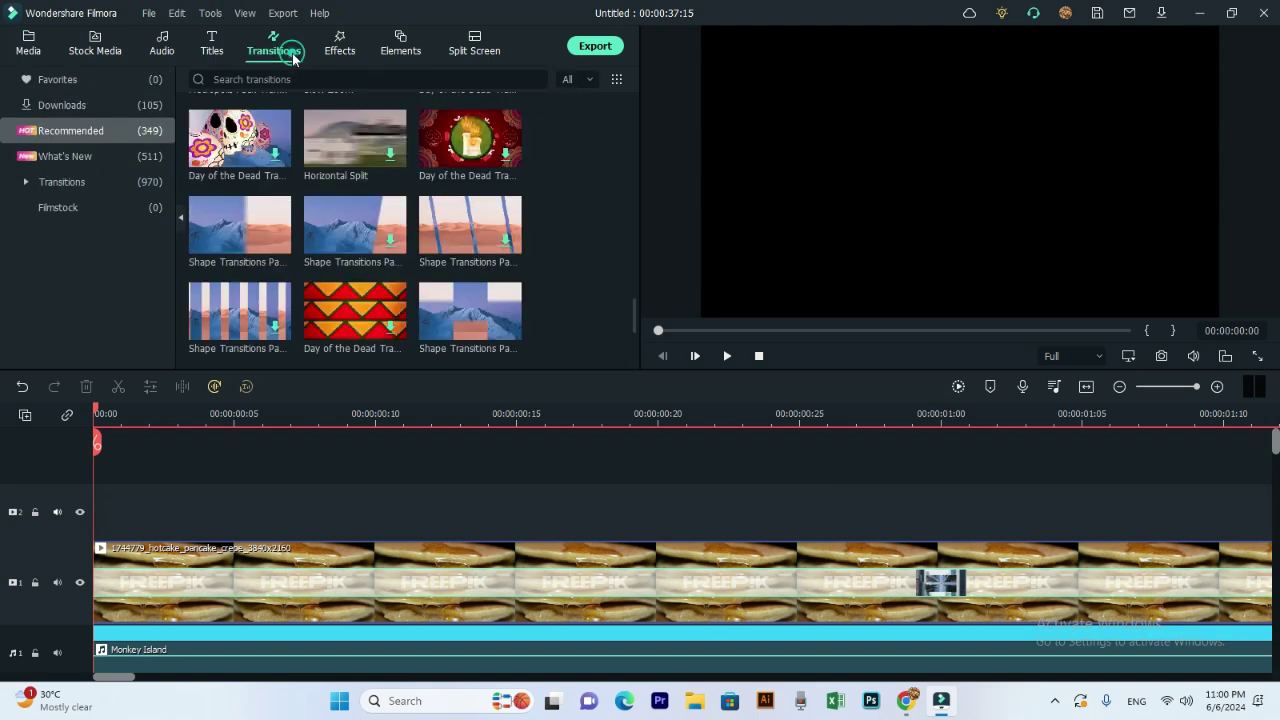
left_click(327, 58)
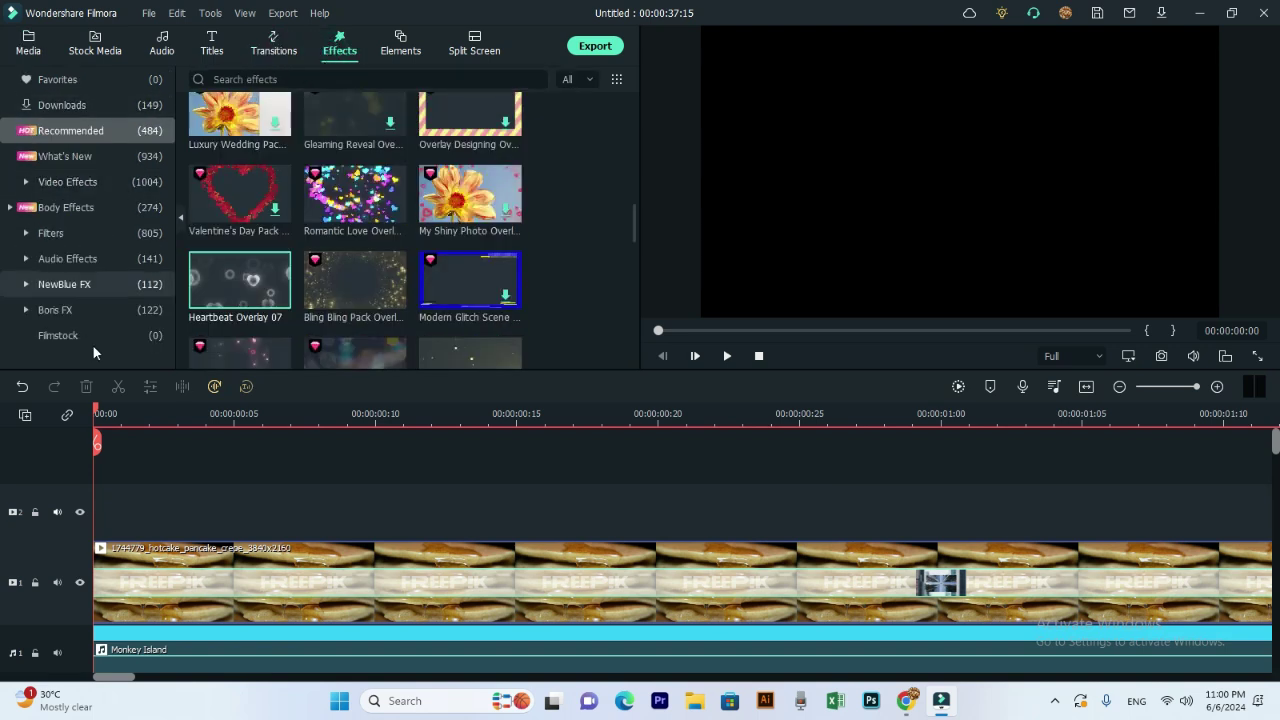
left_click(72, 109)
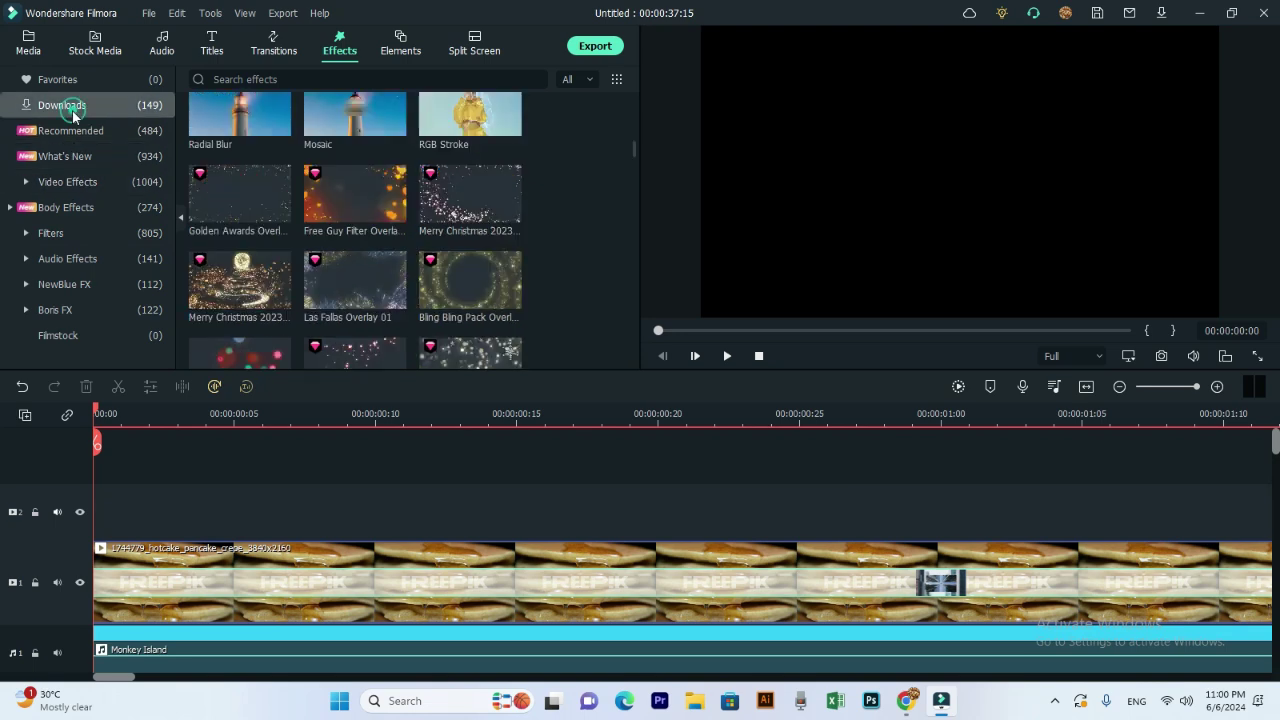
scroll(575, 296, "down", 10)
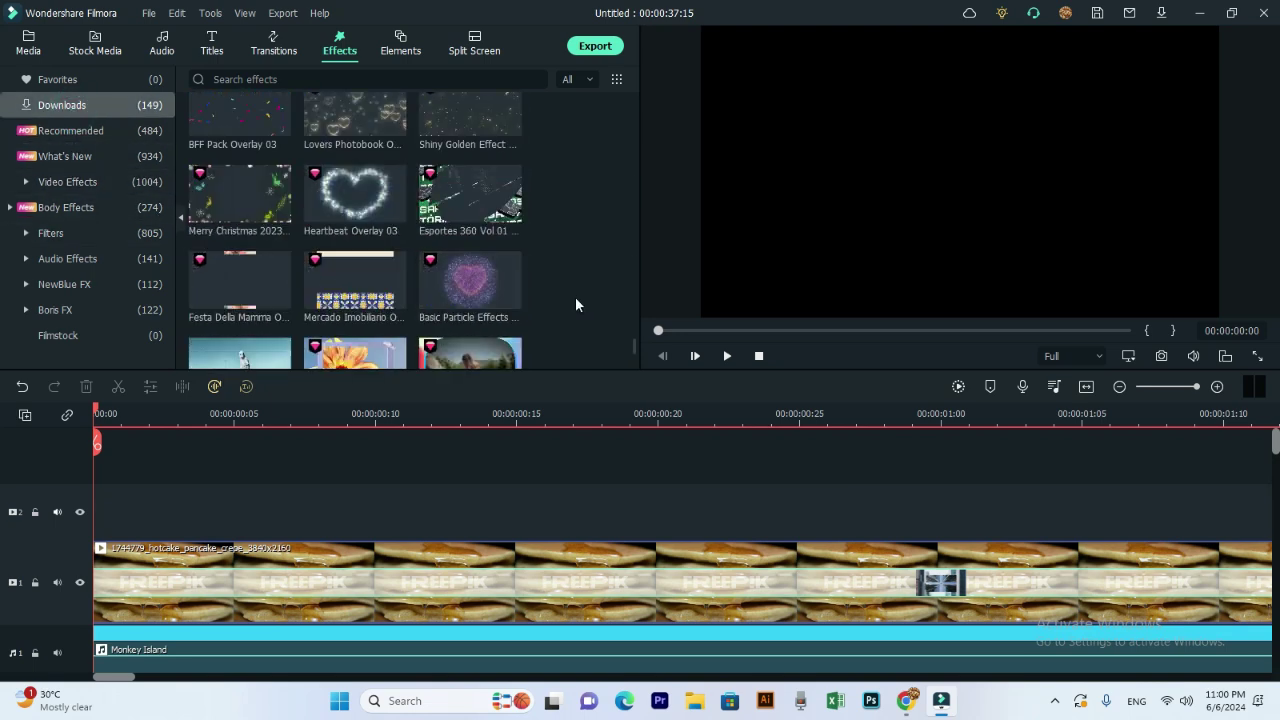
scroll(575, 296, "down", 10)
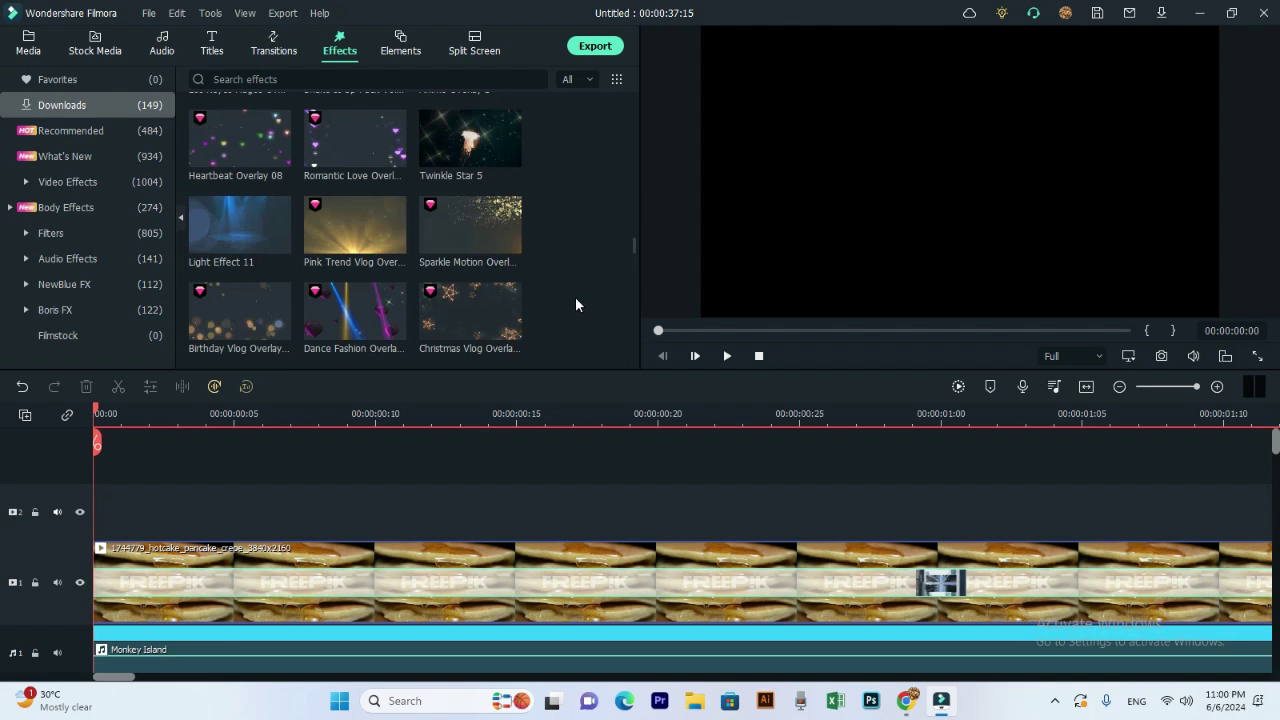
scroll(519, 280, "down", 5)
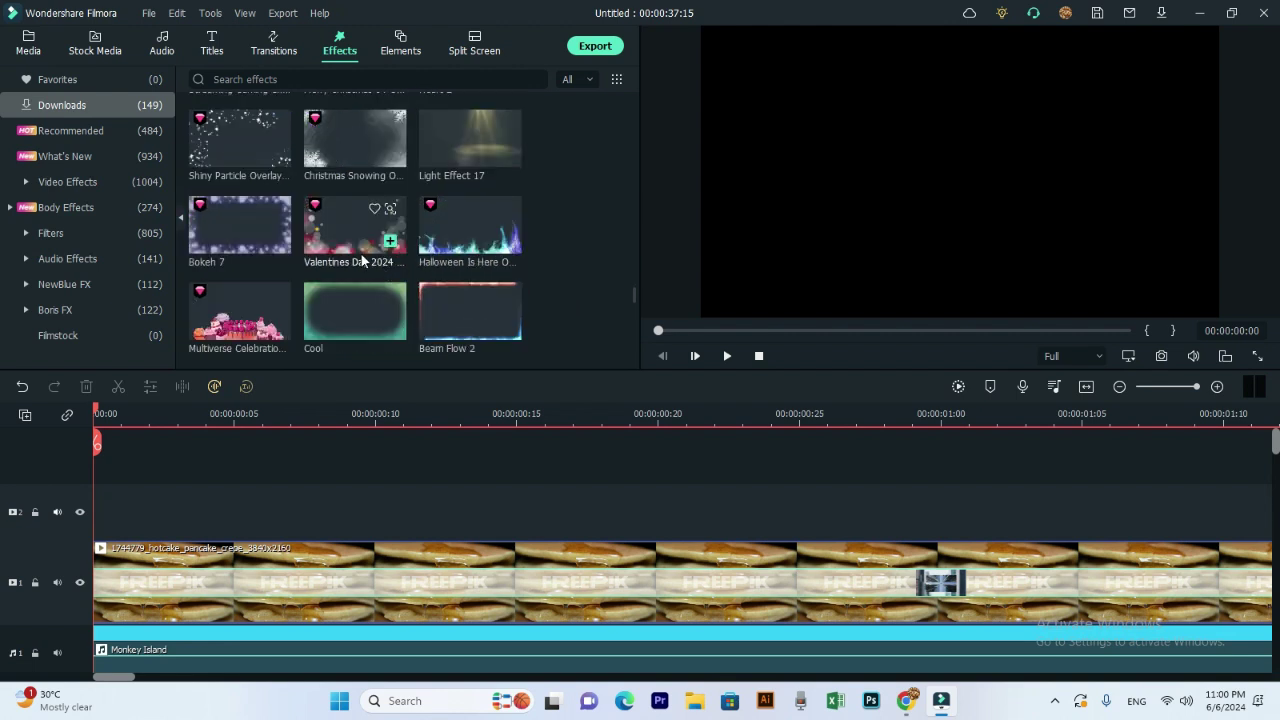
left_click(325, 235)
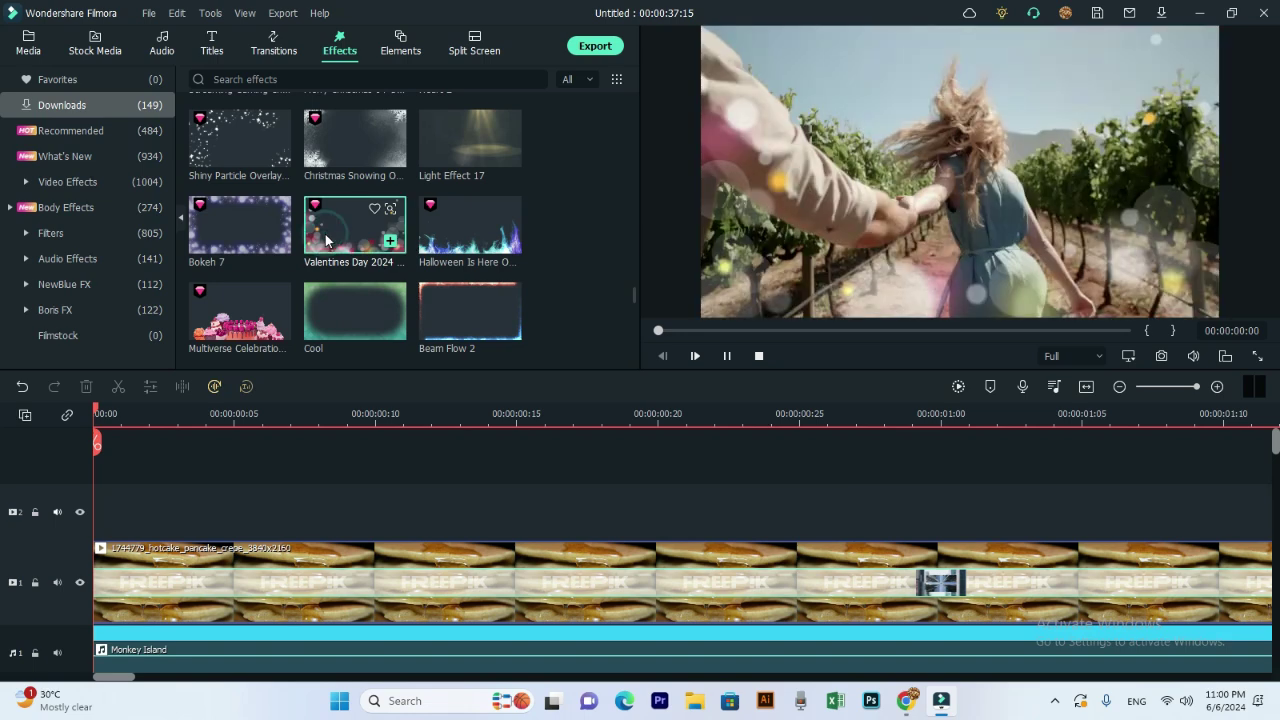
left_click_drag(325, 240, 96, 512)
left_click(762, 364)
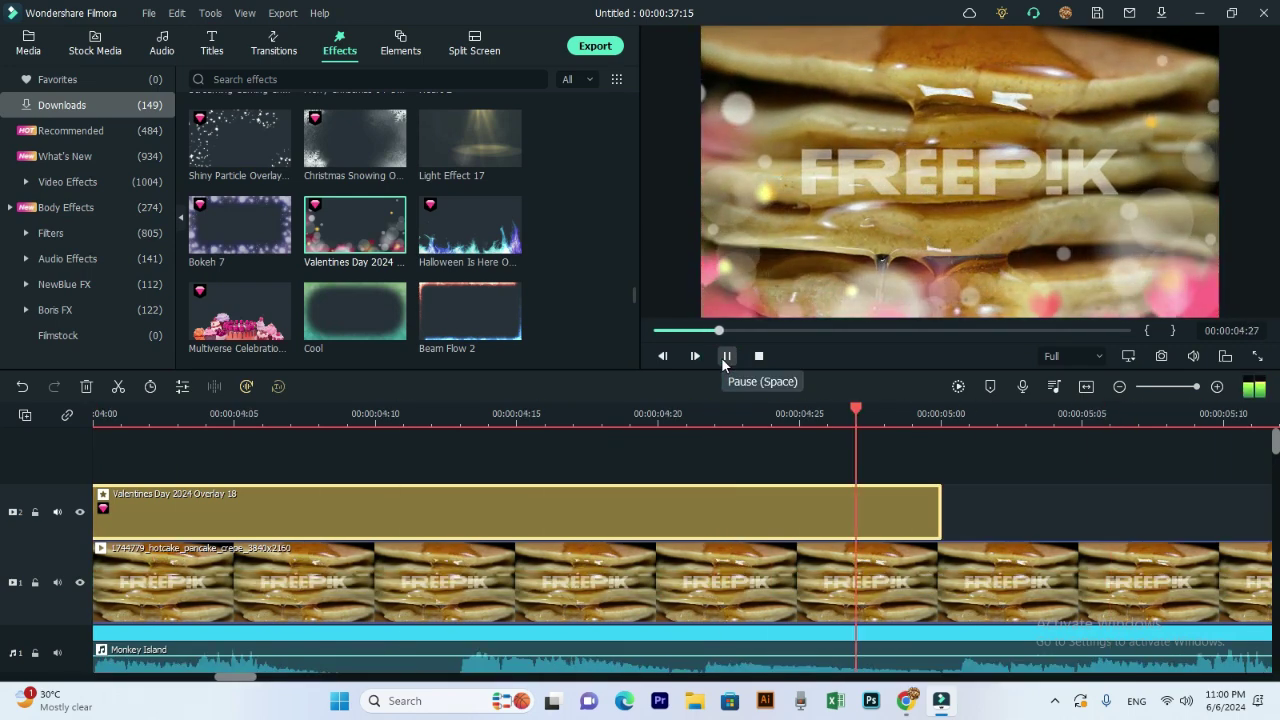
left_click(727, 356)
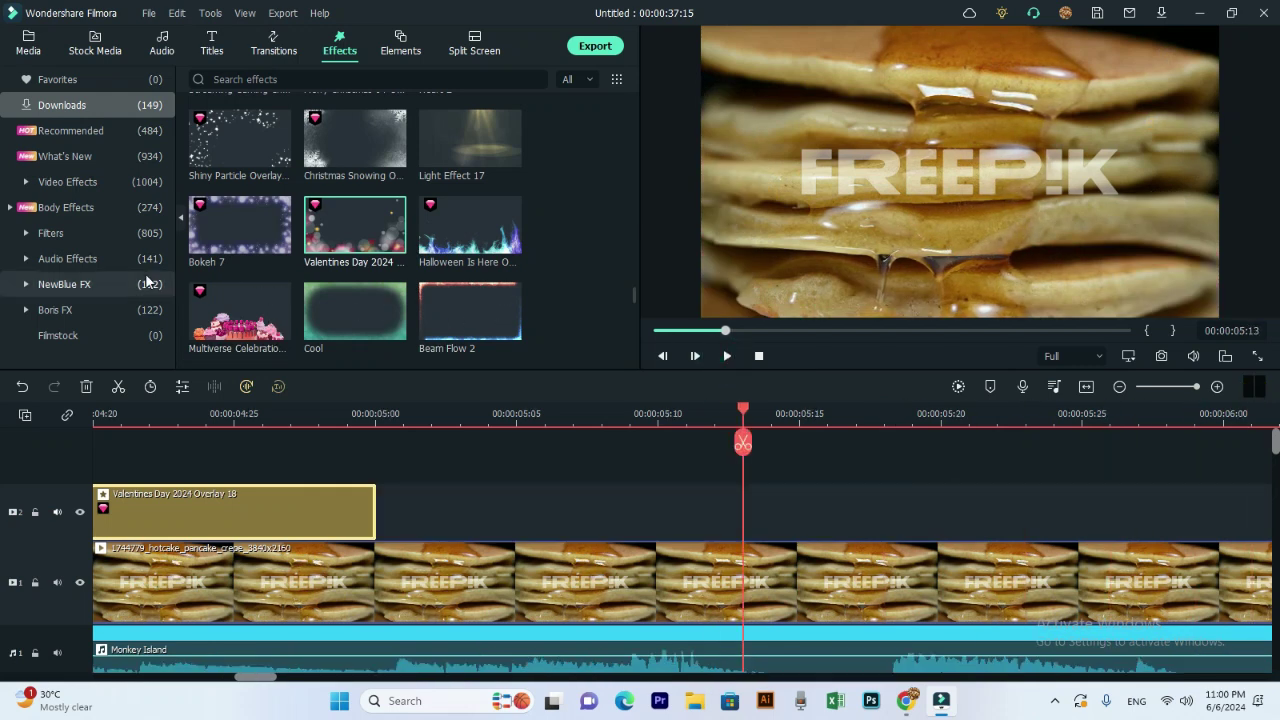
- Apply the Hacker voice changer effect to the Monkey Island music under the hotcake clip and play part of it
left_click(110, 254)
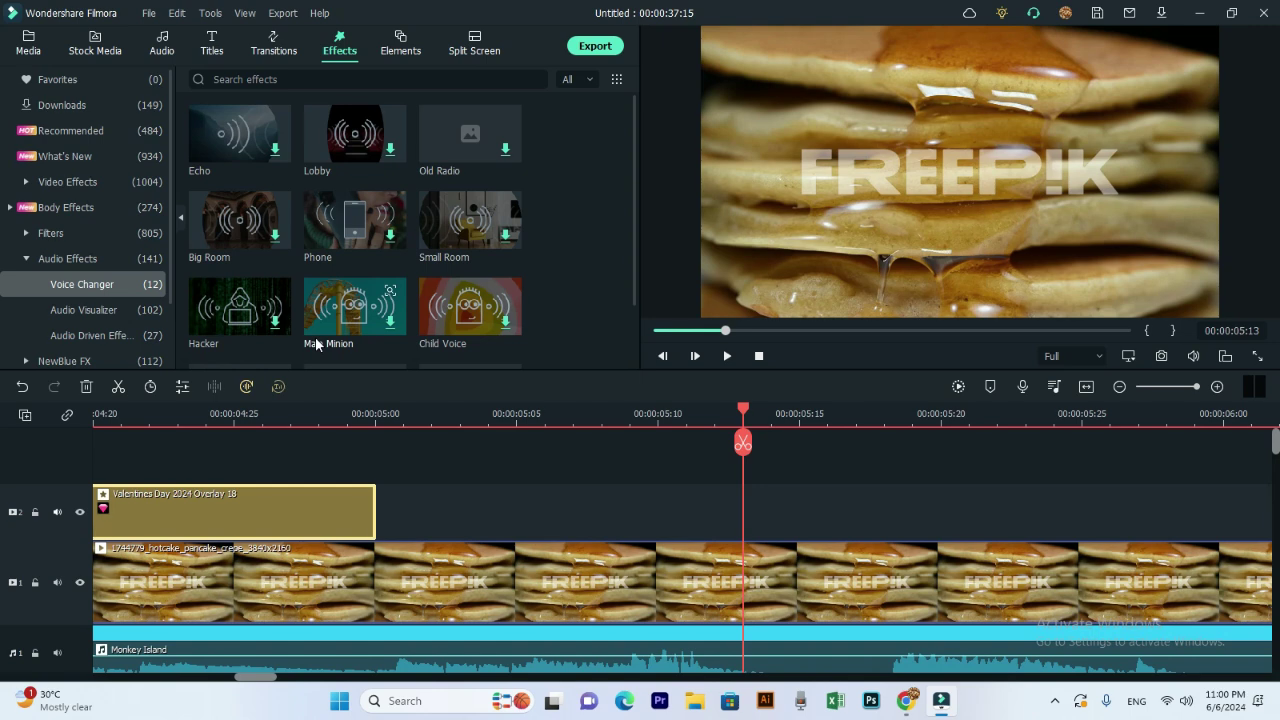
scroll(317, 303, "down", 2)
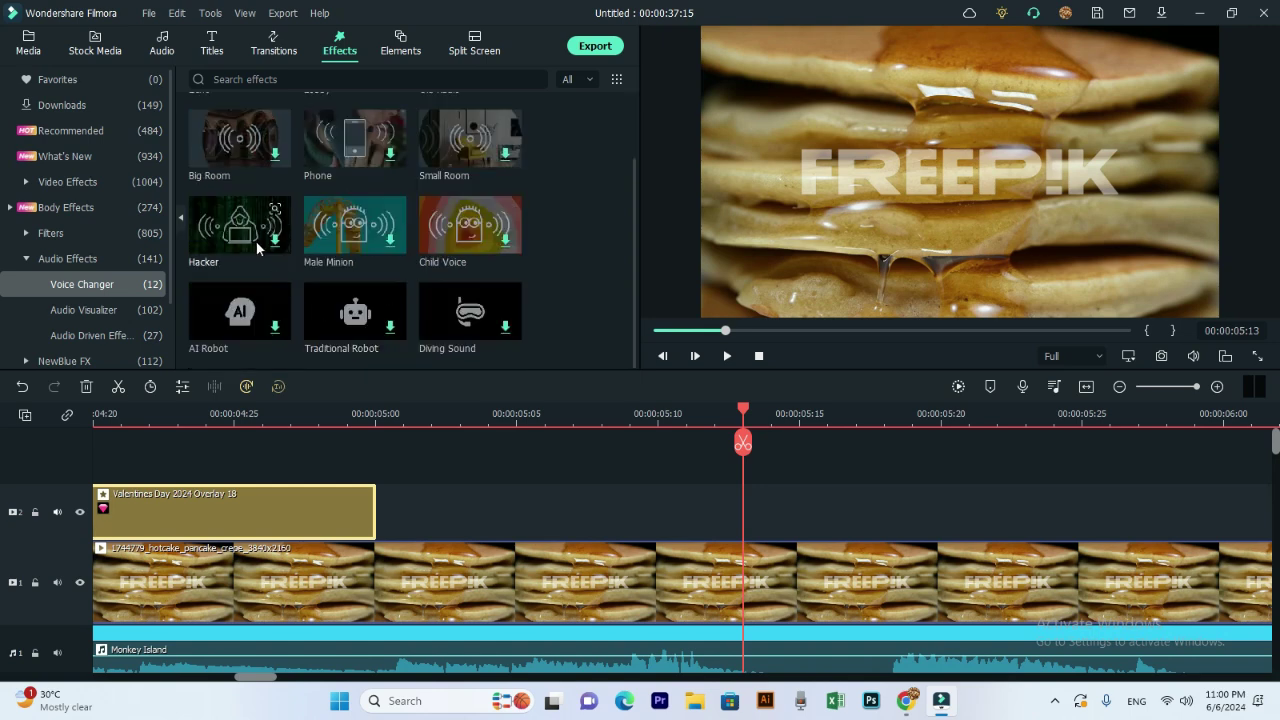
left_click_drag(240, 225, 399, 496)
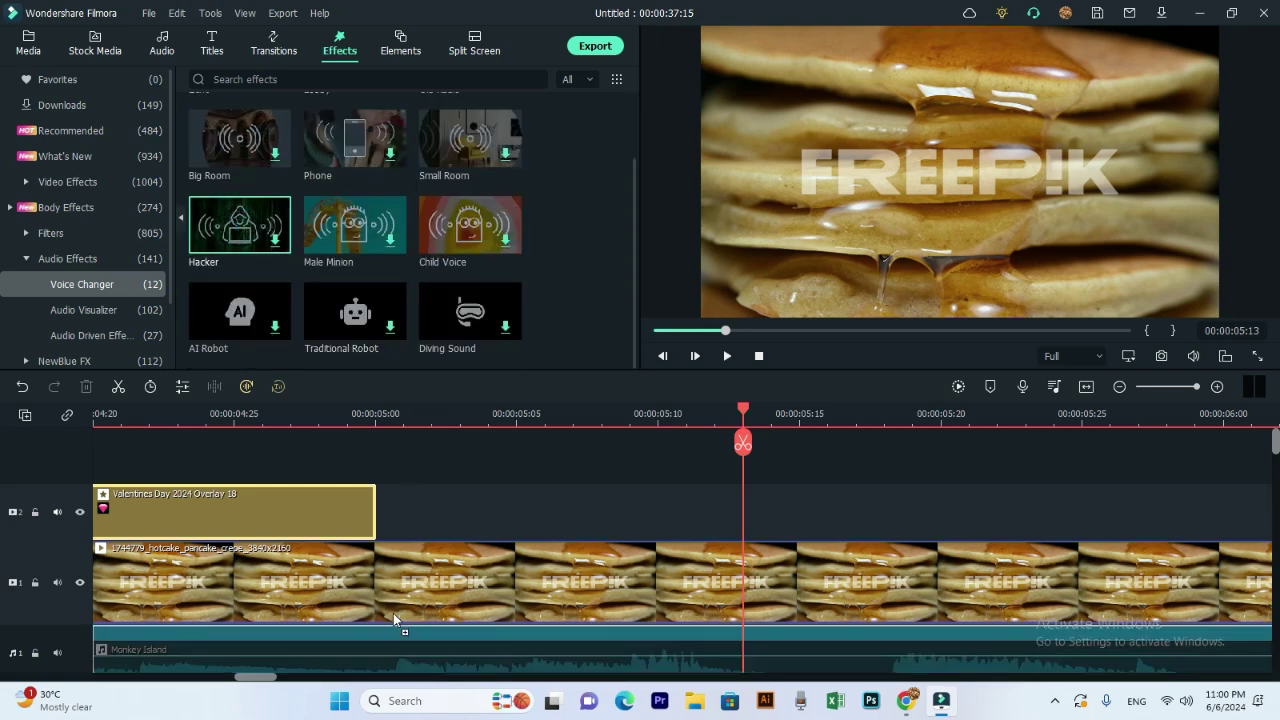
left_click_drag(393, 651, 412, 625)
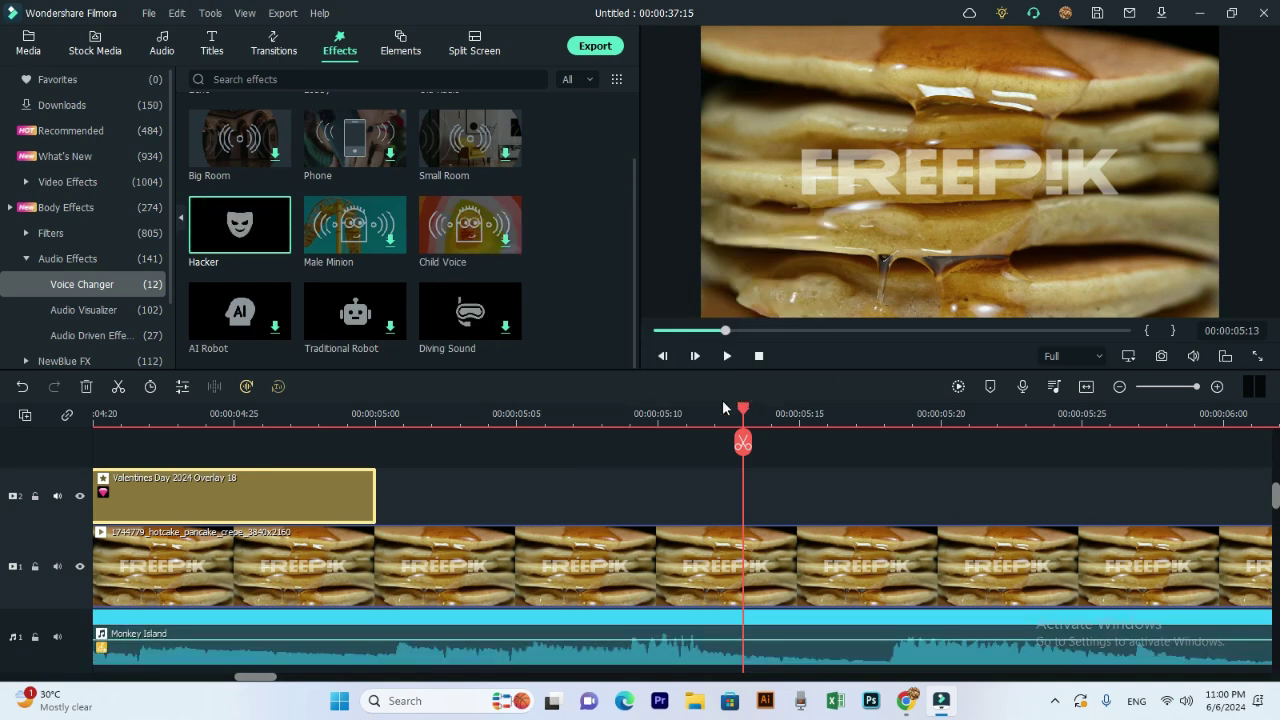
scroll(669, 512, "down", 1)
scroll(669, 508, "up", 2)
left_click(726, 357)
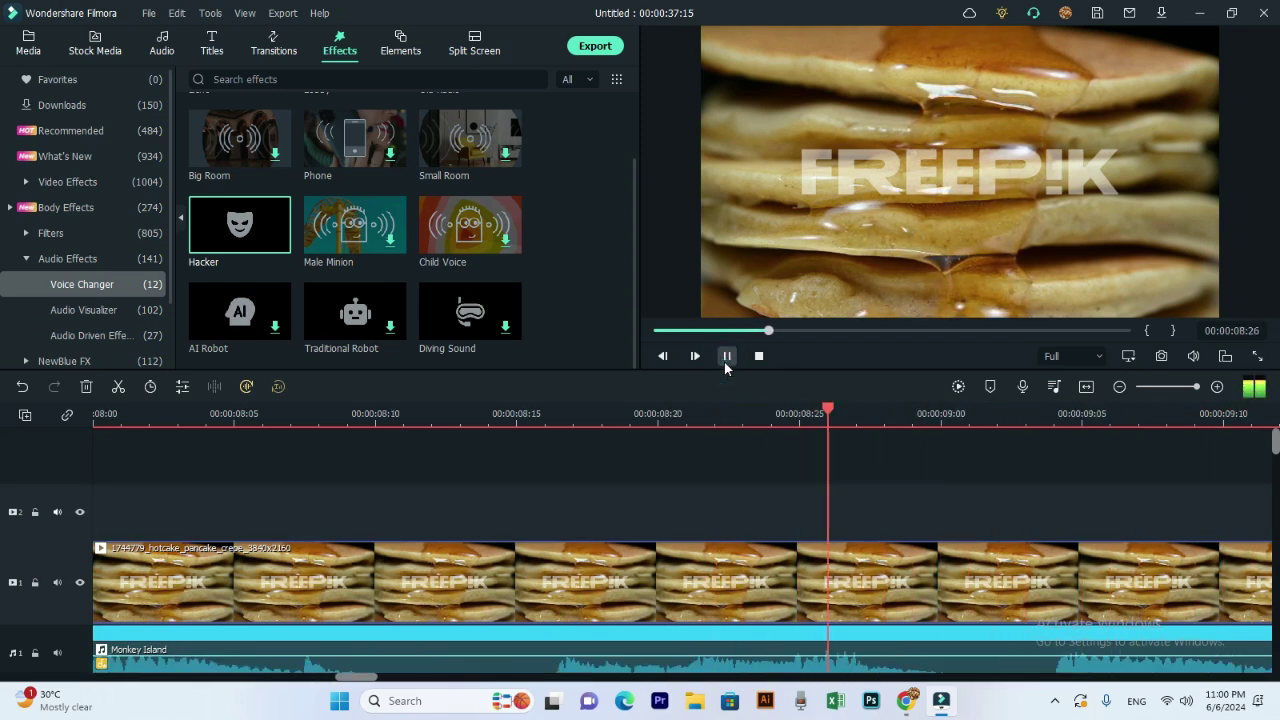
left_click(726, 357)
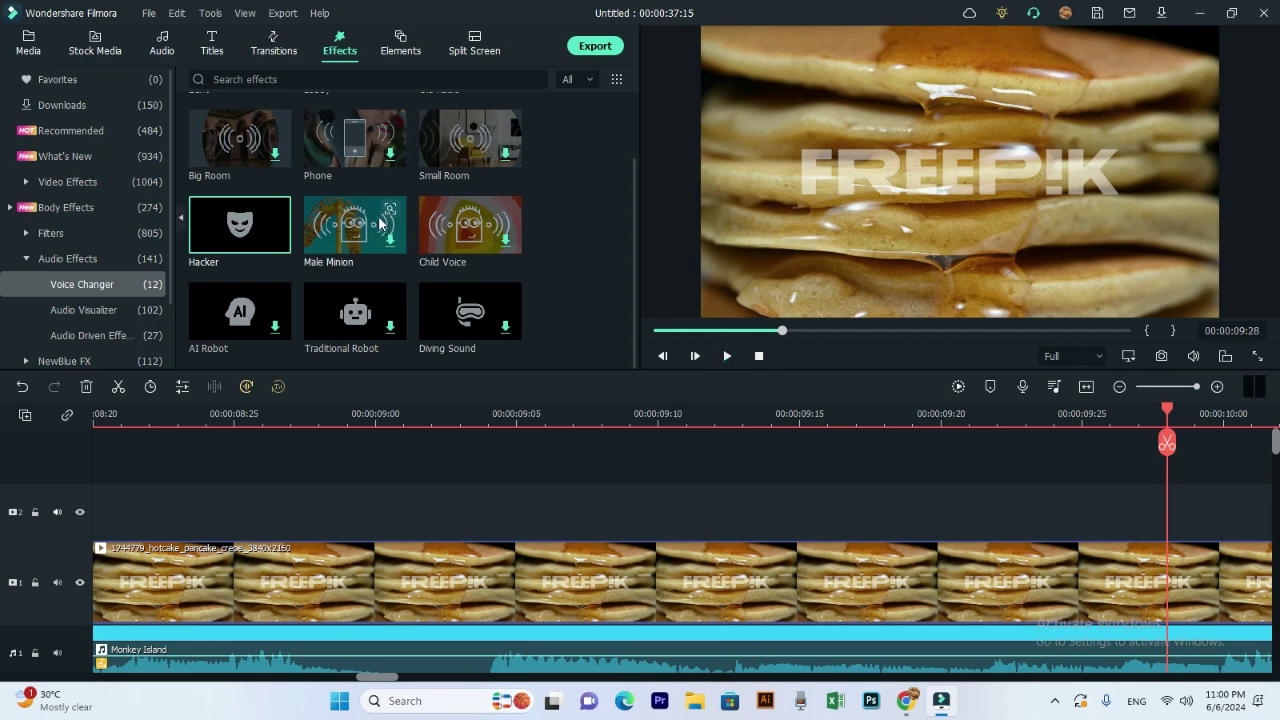
- Add the Iridescent Circle 1 audio visualizer on video track 2 at about 00:00:08:29, above the hotcake clip, and play through it
left_click(100, 310)
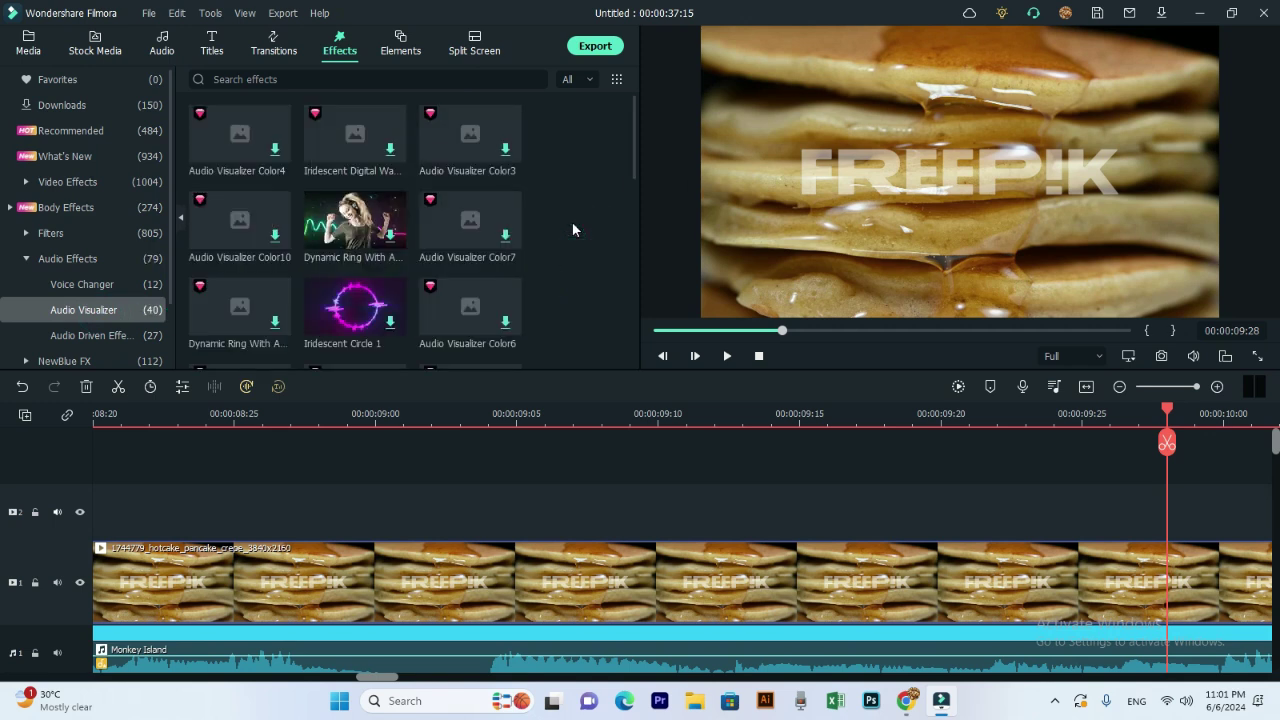
left_click_drag(350, 318, 361, 495)
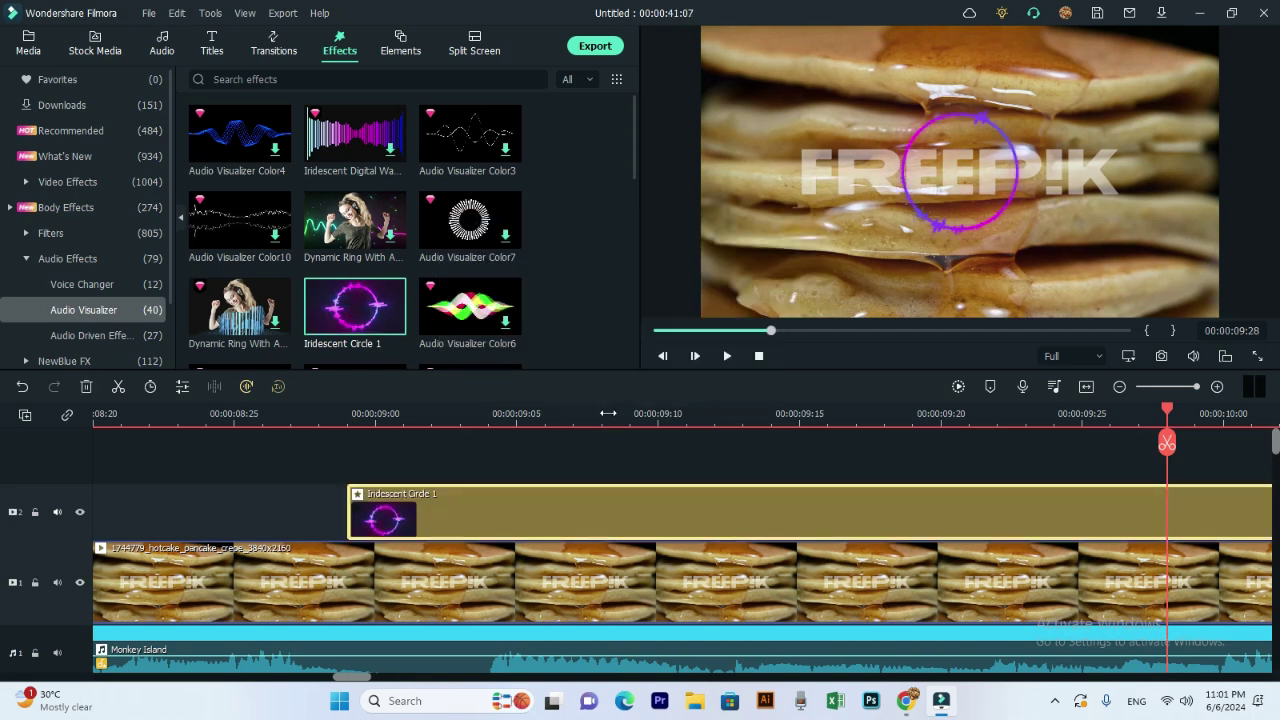
left_click(261, 424)
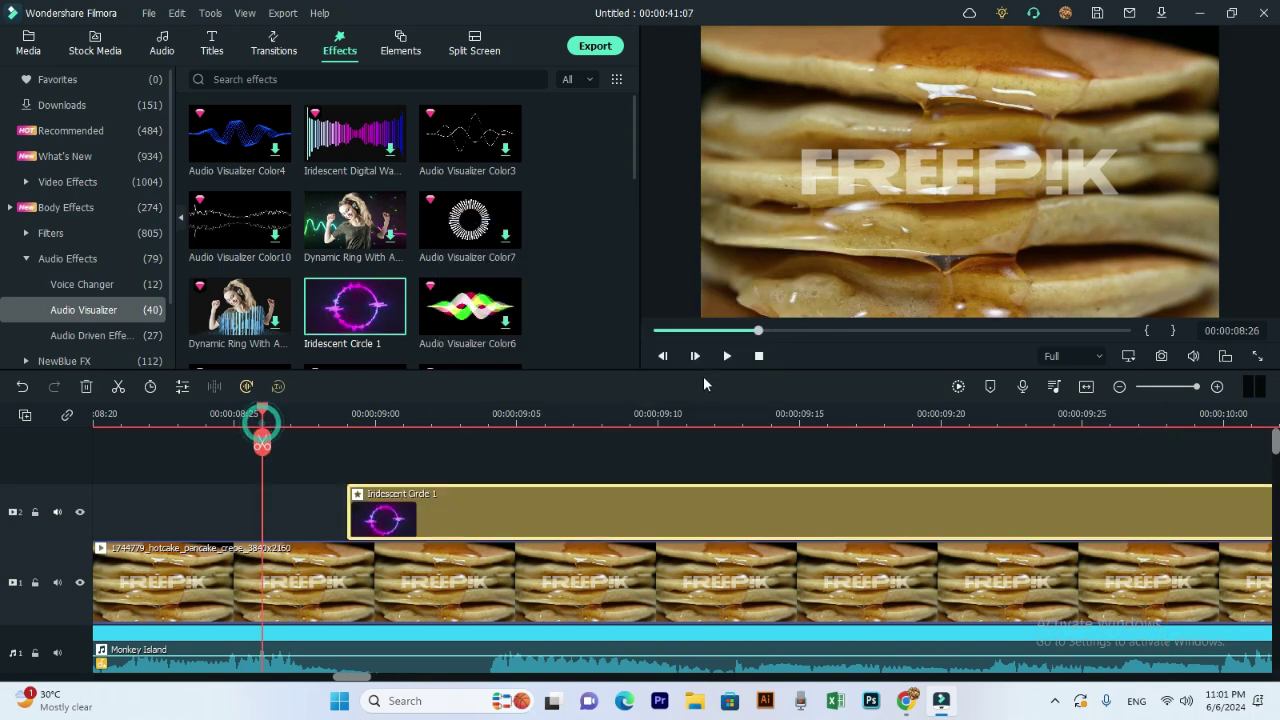
left_click(726, 356)
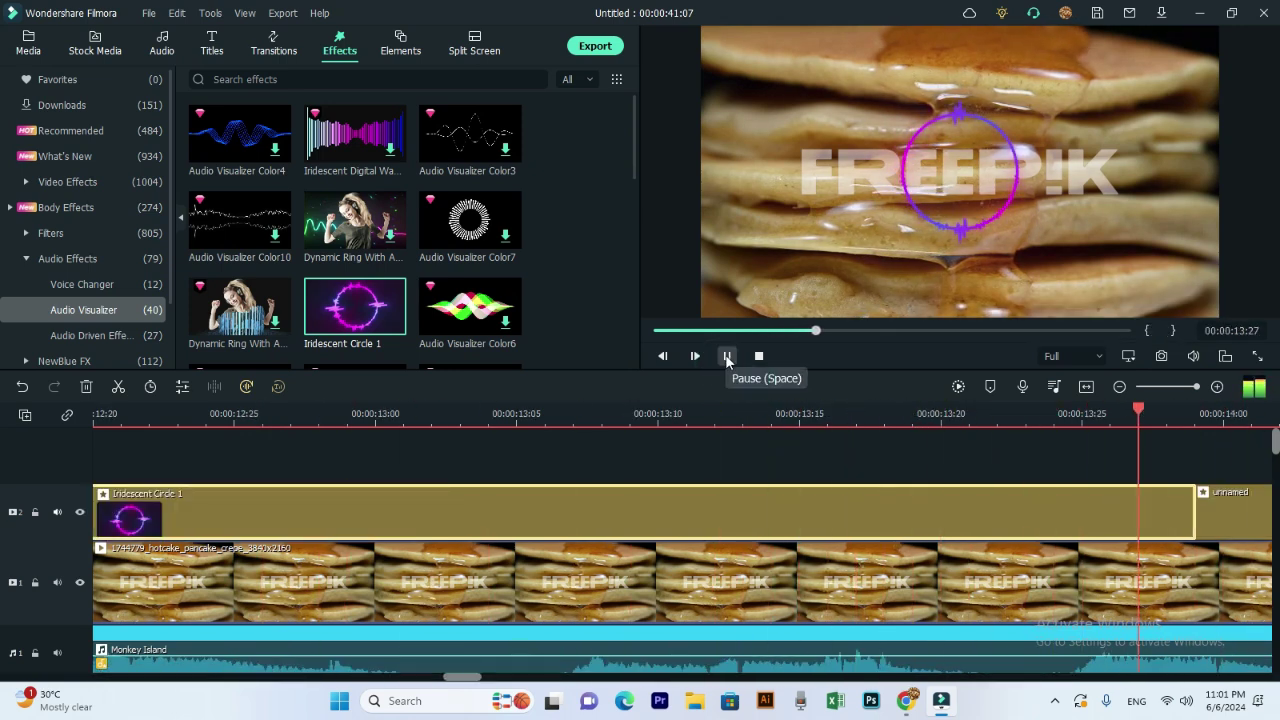
left_click(727, 356)
left_click(727, 356)
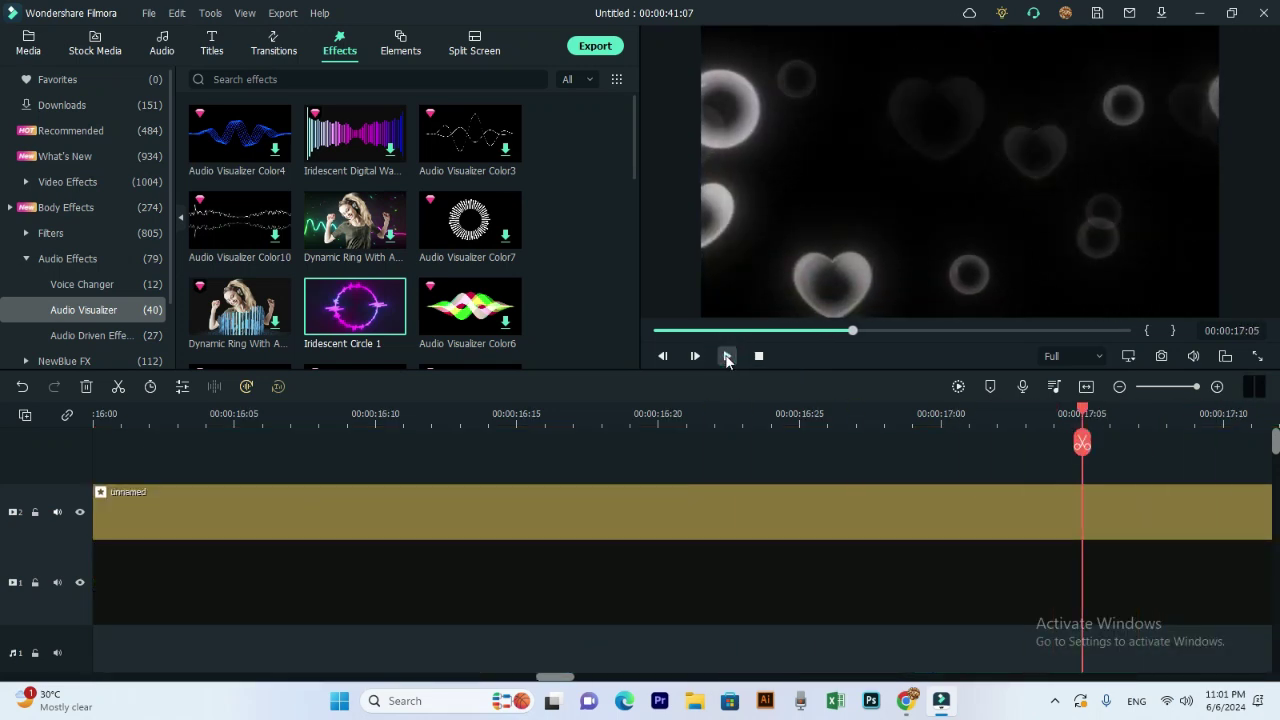
- Split the unnamed overlay effect at 00:00:15:07, where the hotcake clip ends, and delete the part after the cut
left_click_drag(851, 331, 827, 332)
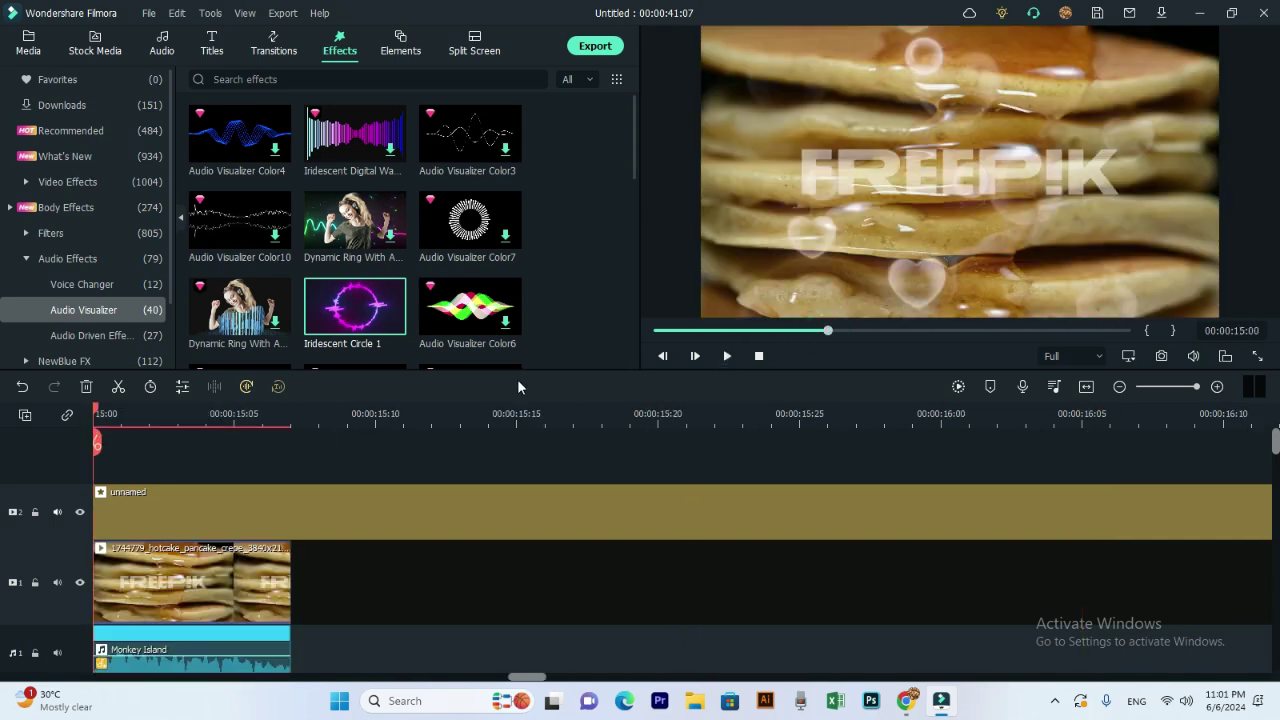
left_click(288, 415)
left_click(290, 442)
left_click(370, 505)
key("Delete")
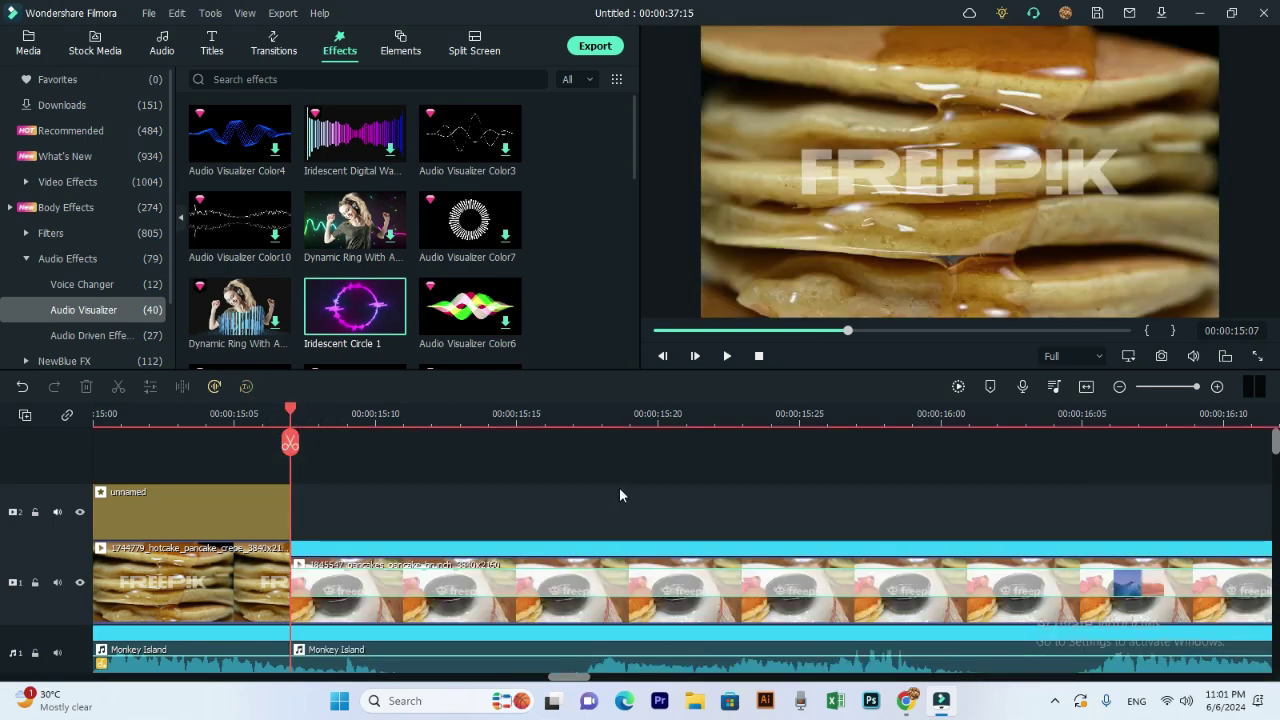
- Check the remaining clips and the subscribe sticker through to the end of the timeline, and return the playhead to the start
left_click(824, 410)
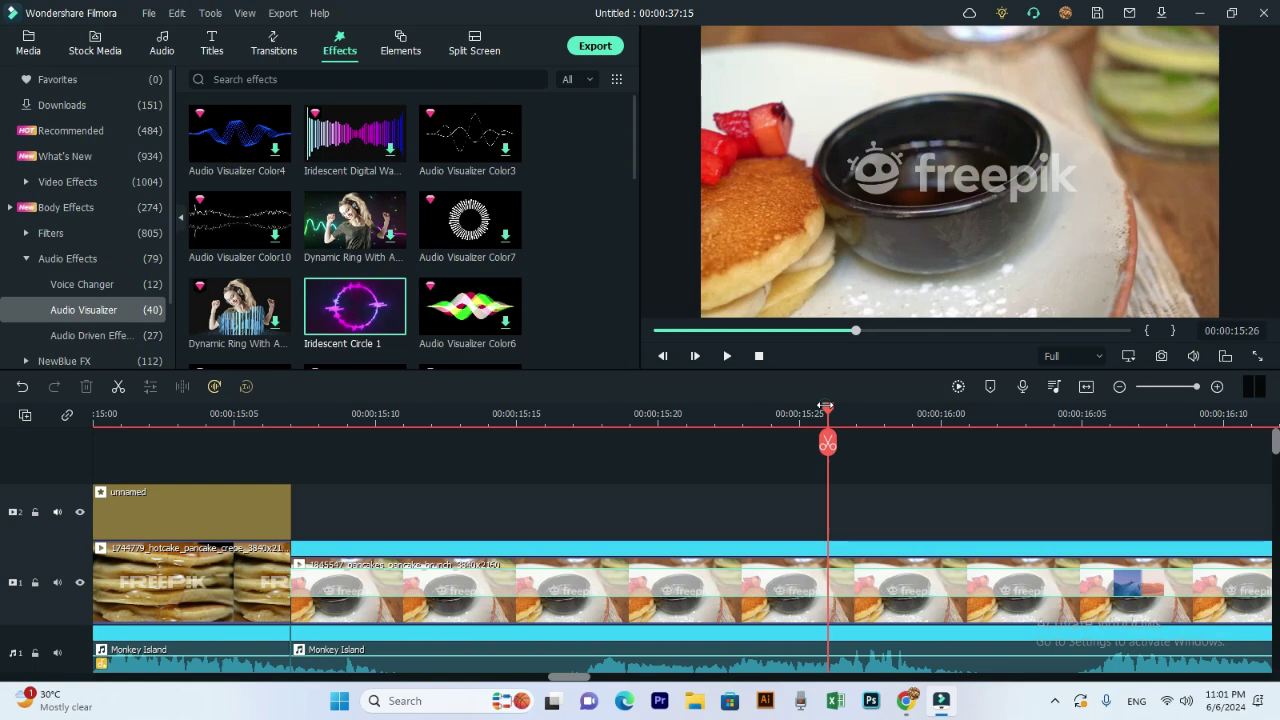
left_click(872, 330)
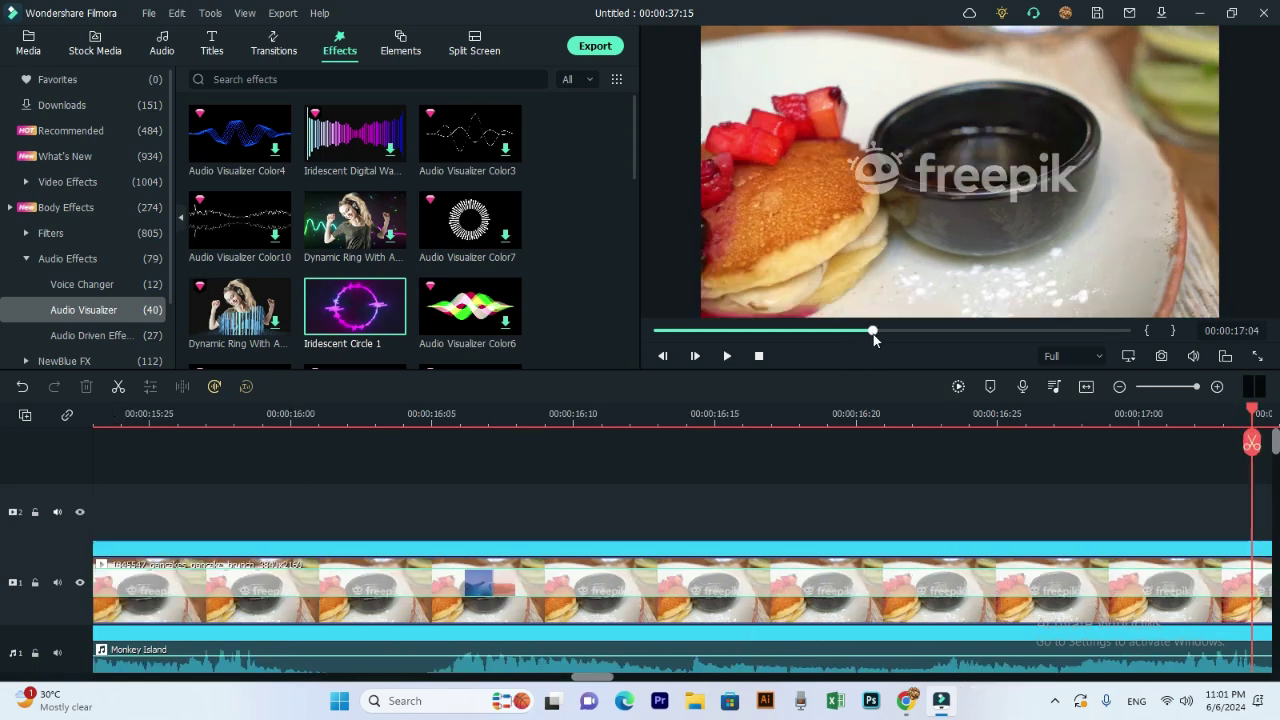
left_click(1110, 332)
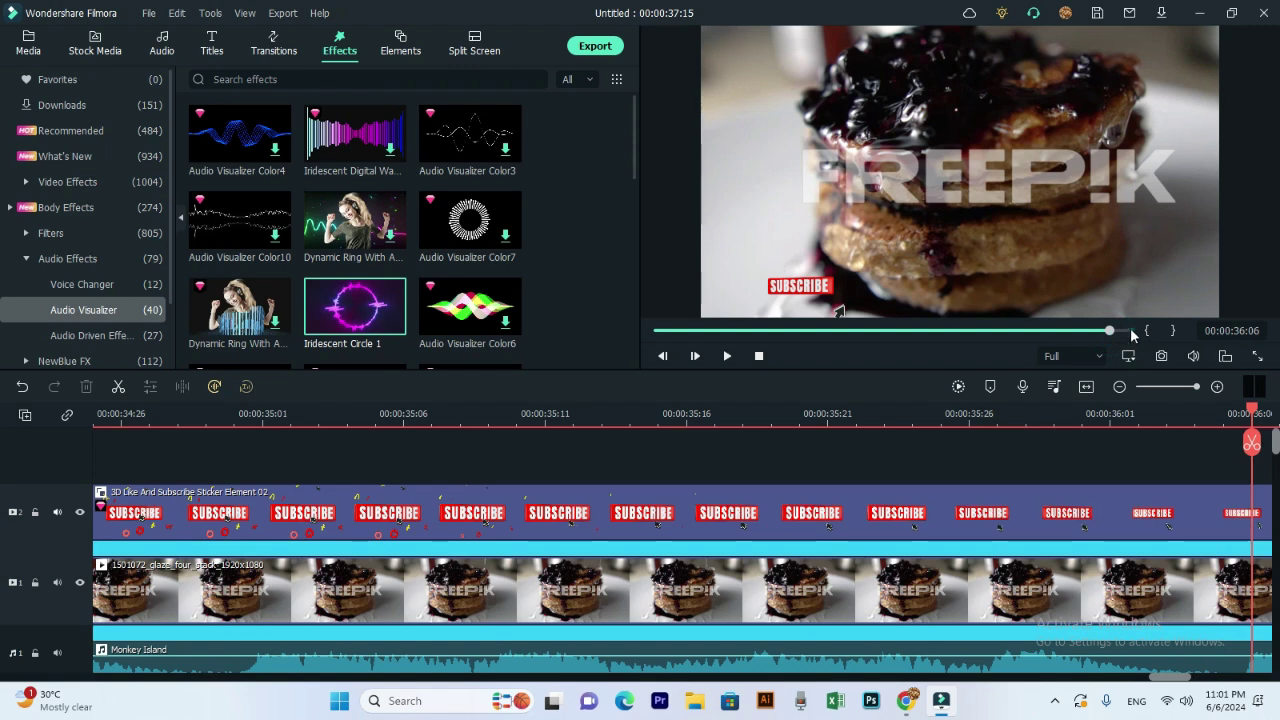
left_click(1132, 332)
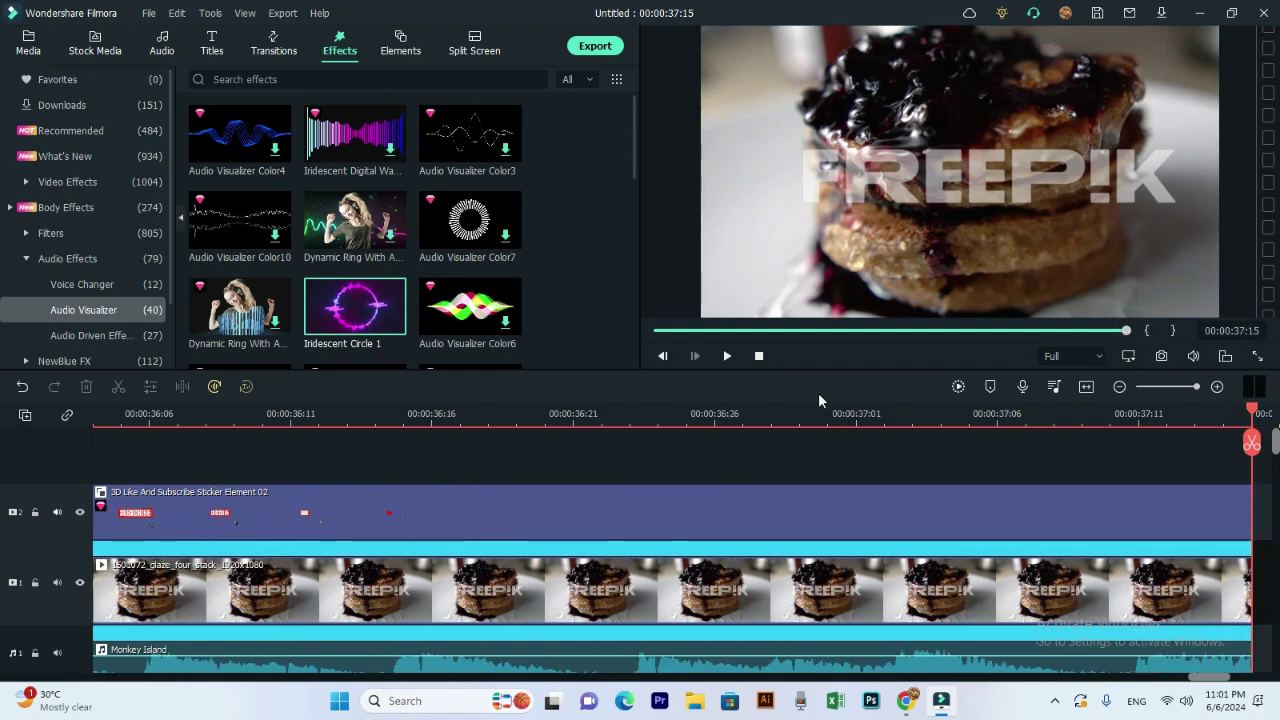
left_click(759, 356)
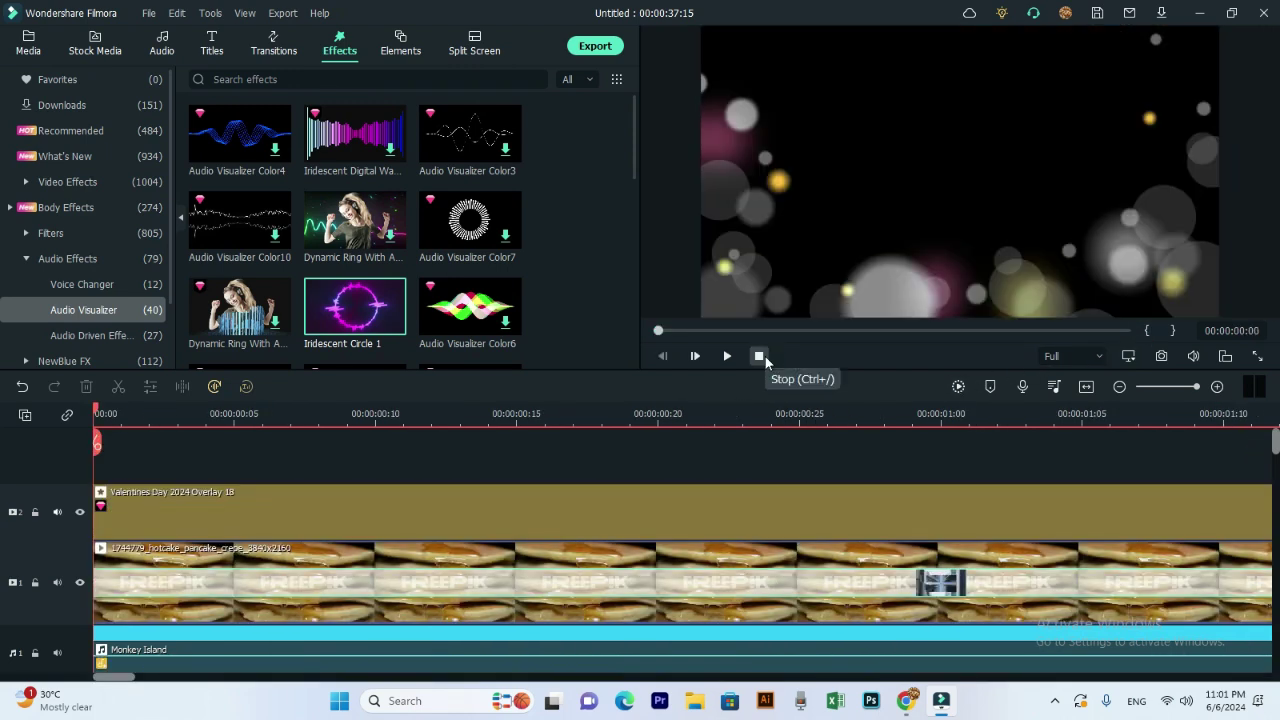
- Save the project in the suggested desktop folder under a VE Project file name made of the author's name and "film"
left_click(141, 13)
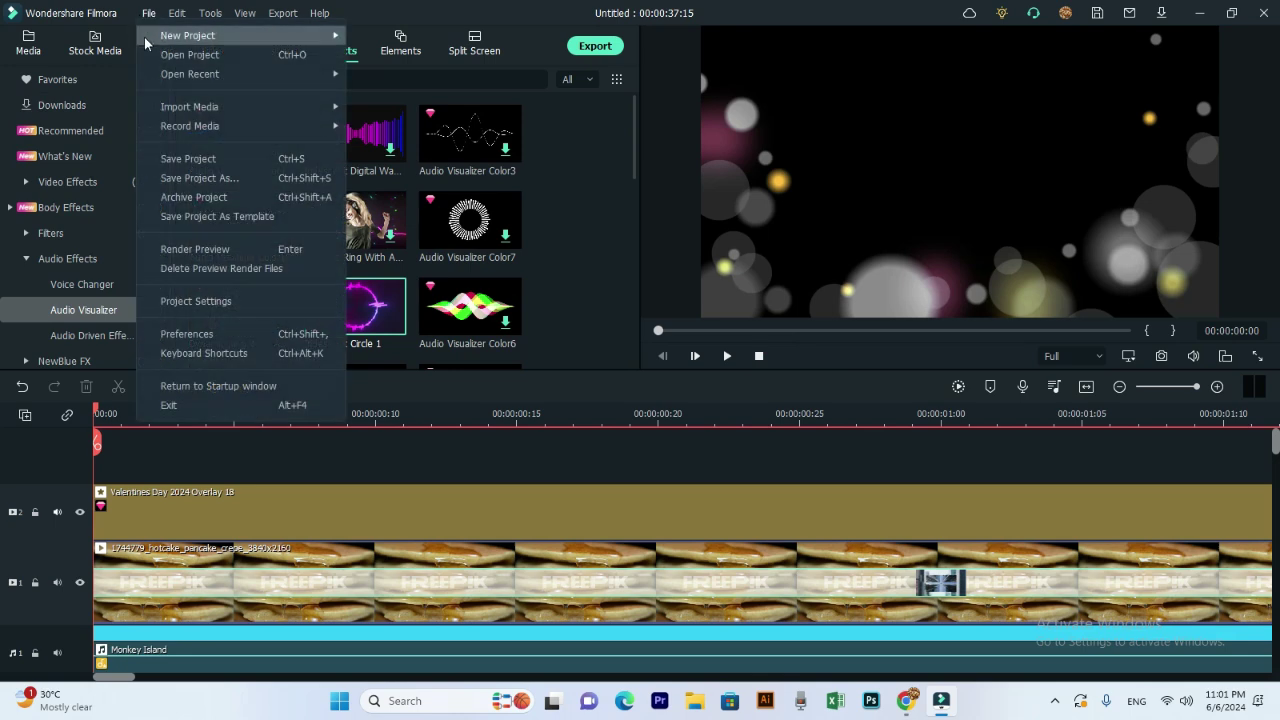
left_click(219, 186)
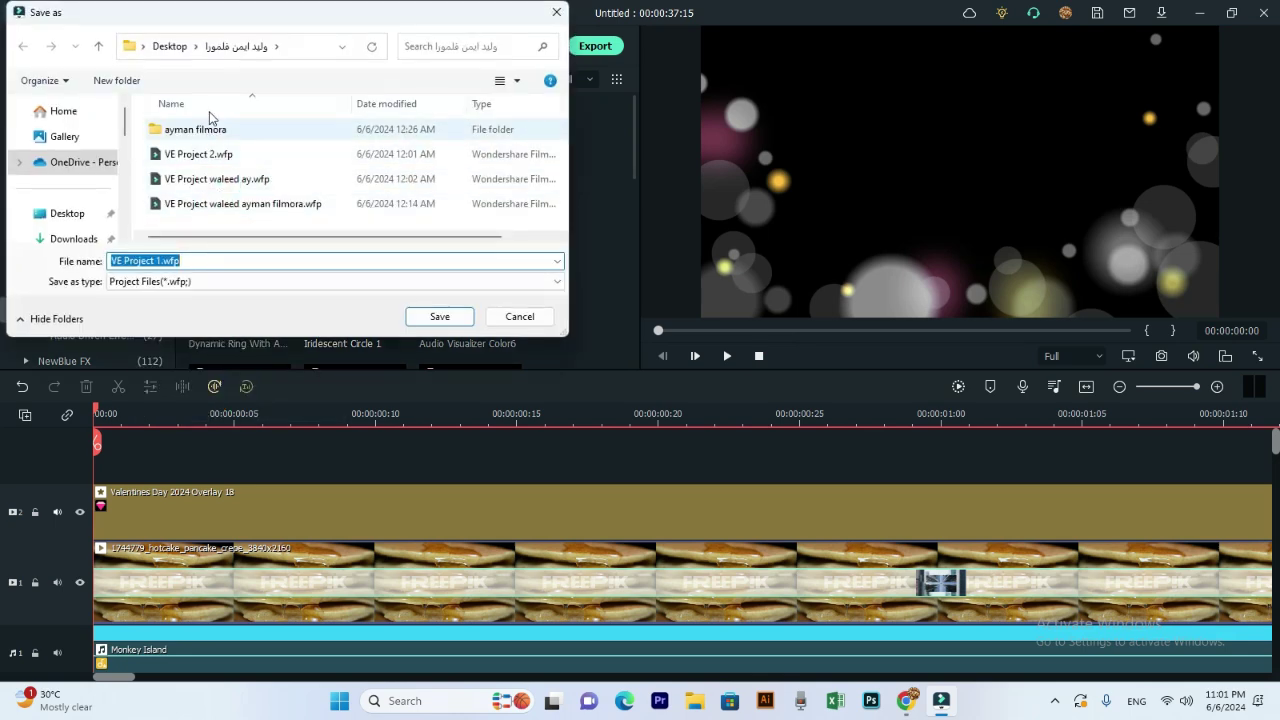
left_click(158, 260)
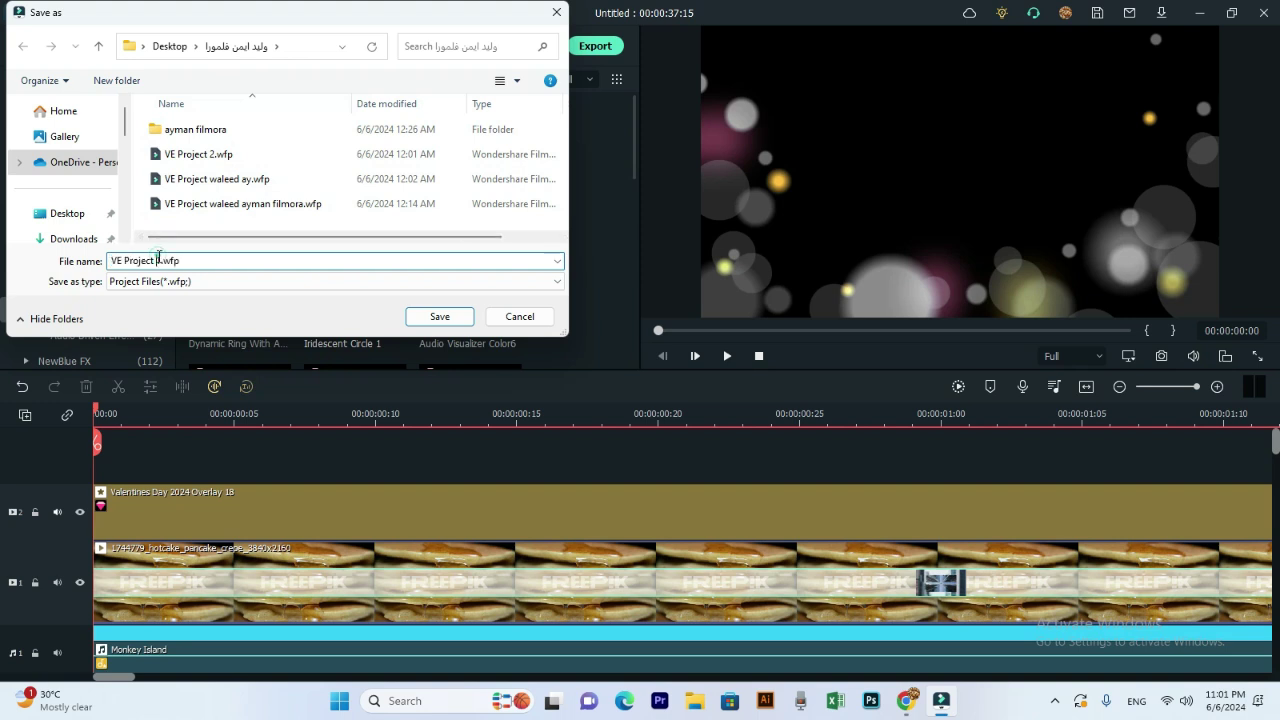
double_click(159, 261)
left_click(428, 317)
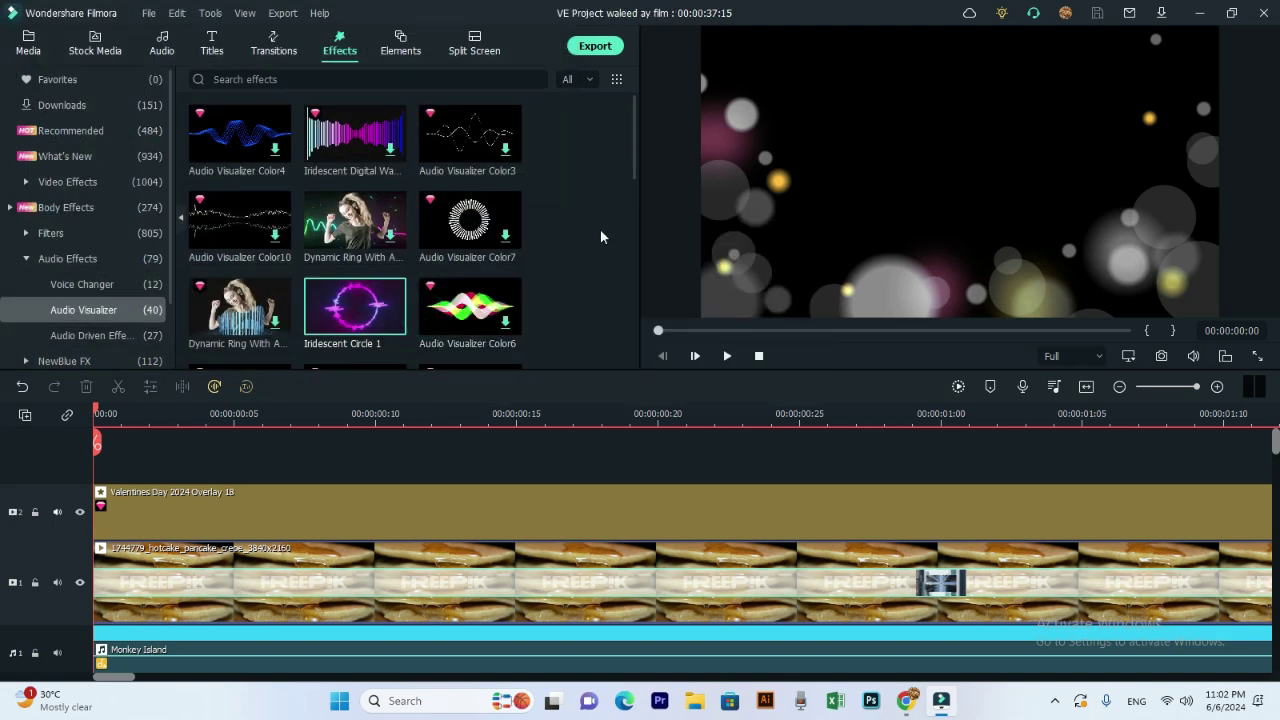
- Export the video locally as MP4 with the DEFAULT preset and a 15s (TikTok) highlight, skipping the missing unnamed file, and close the output folder
left_click(600, 47)
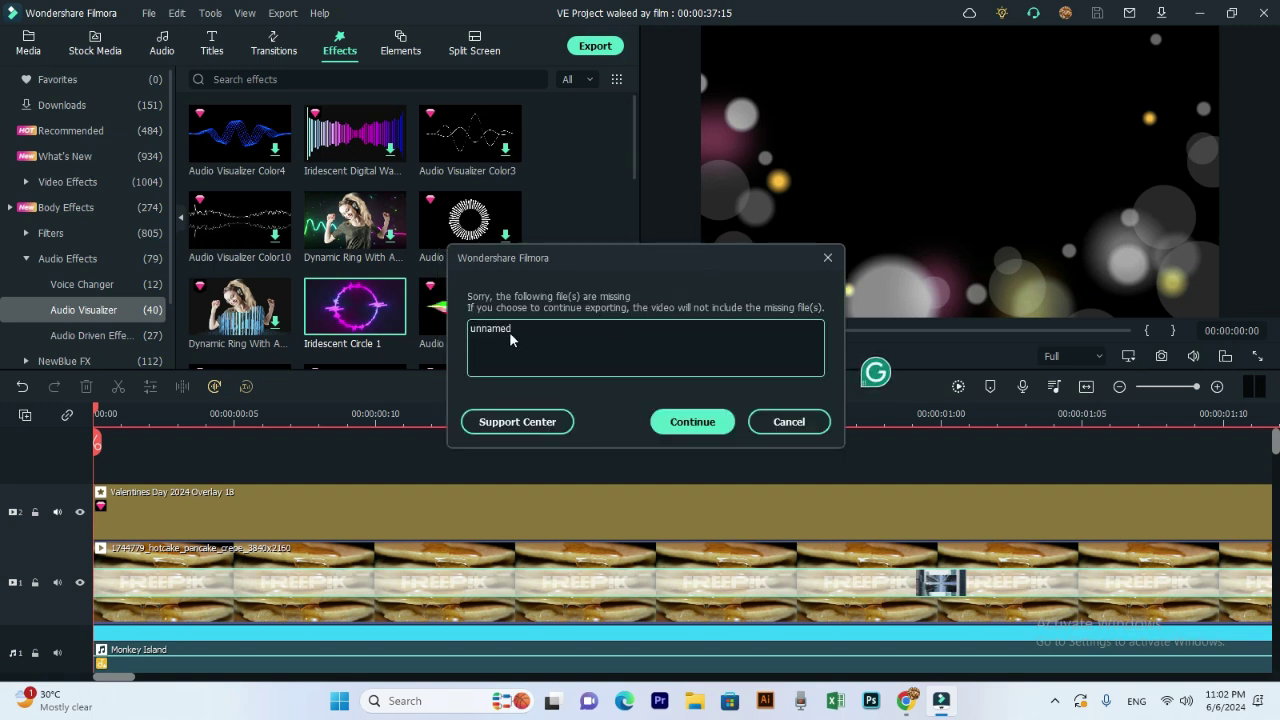
left_click(692, 422)
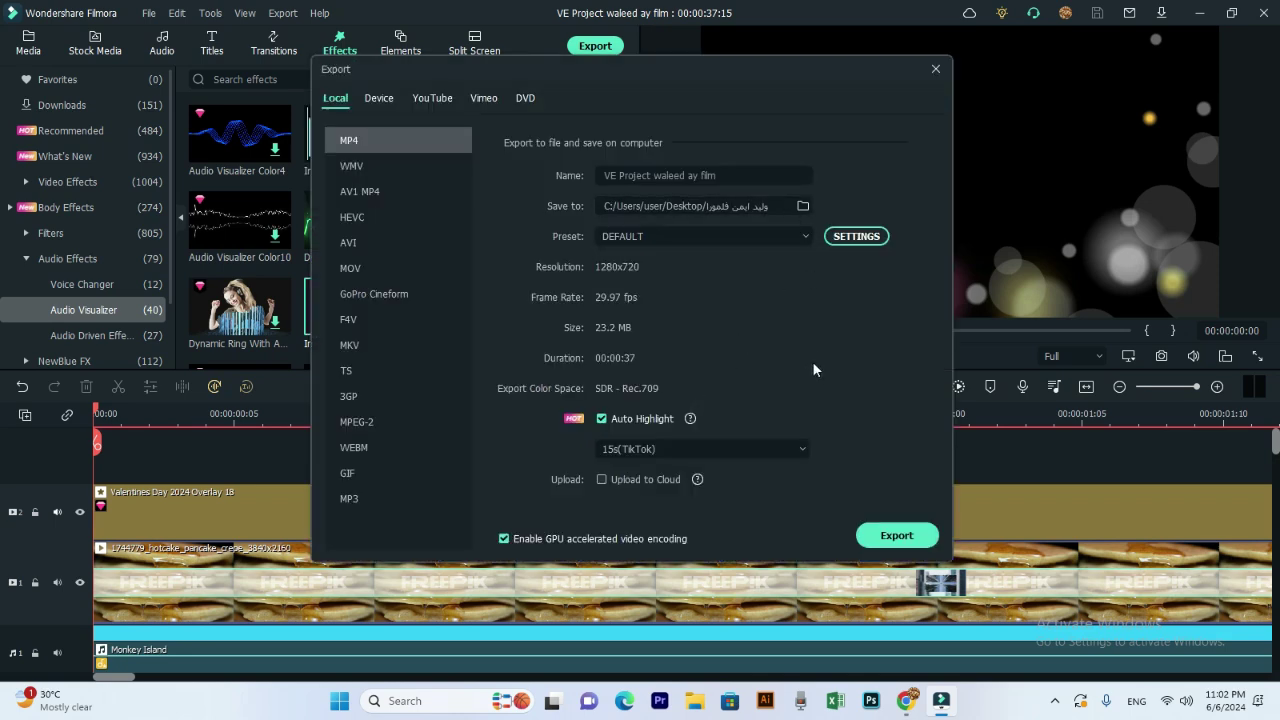
left_click(888, 533)
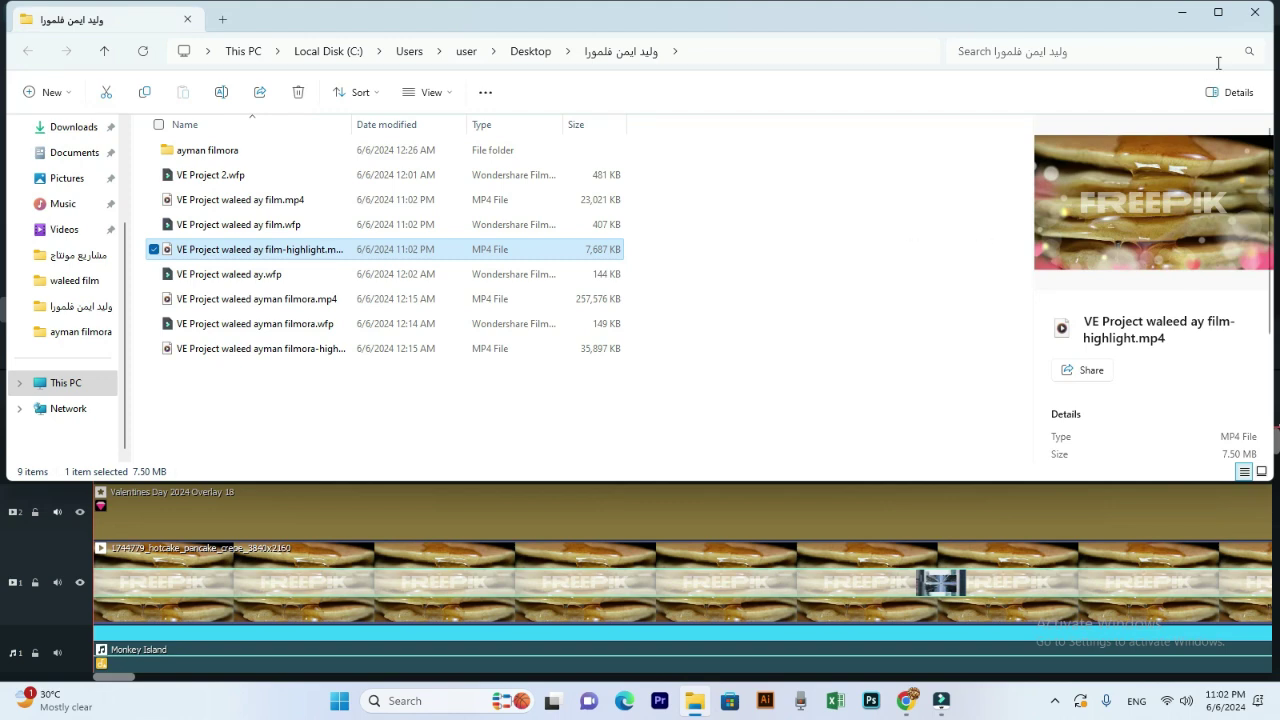
left_click(1254, 12)
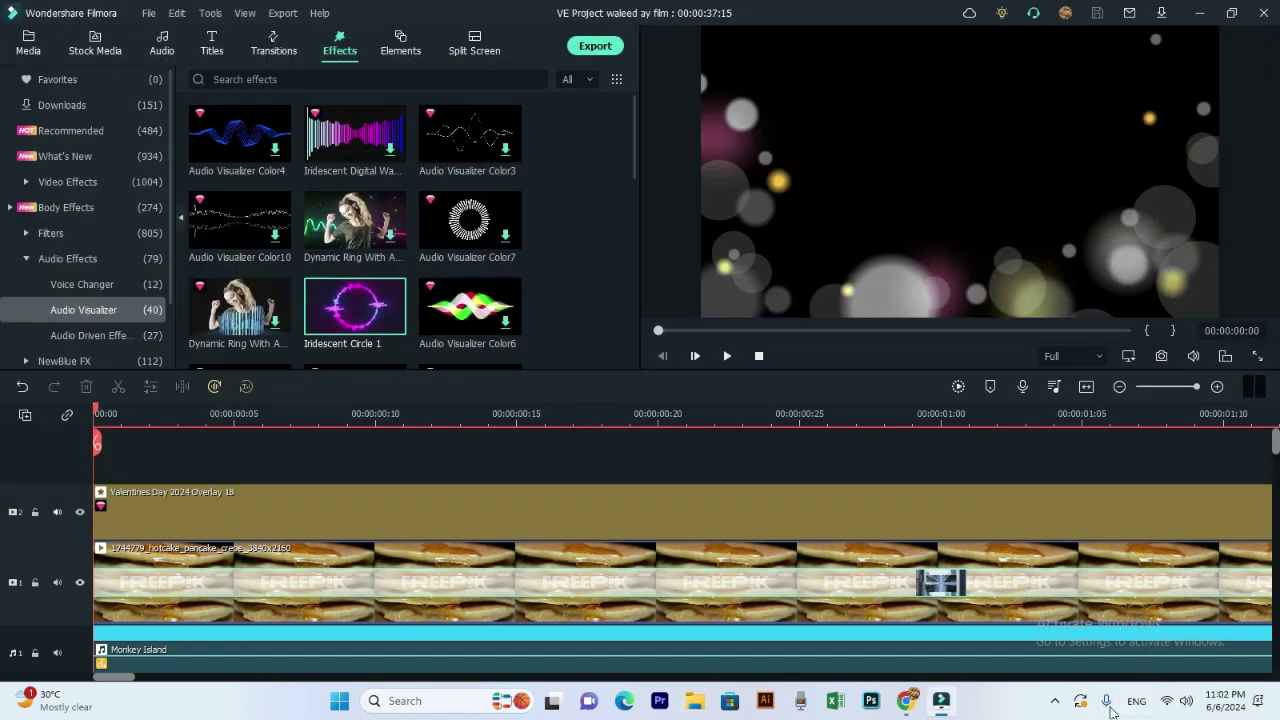
left_click(1054, 700)
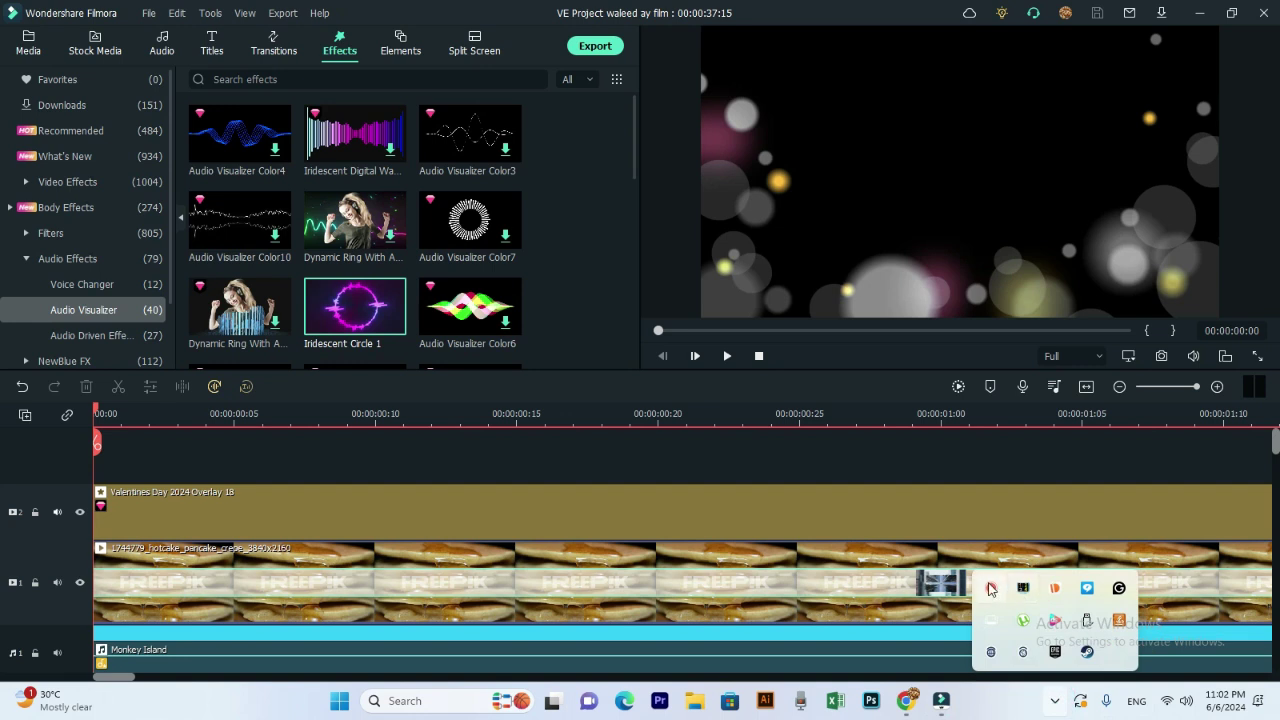
right_click(986, 586)
left_click(1010, 597)
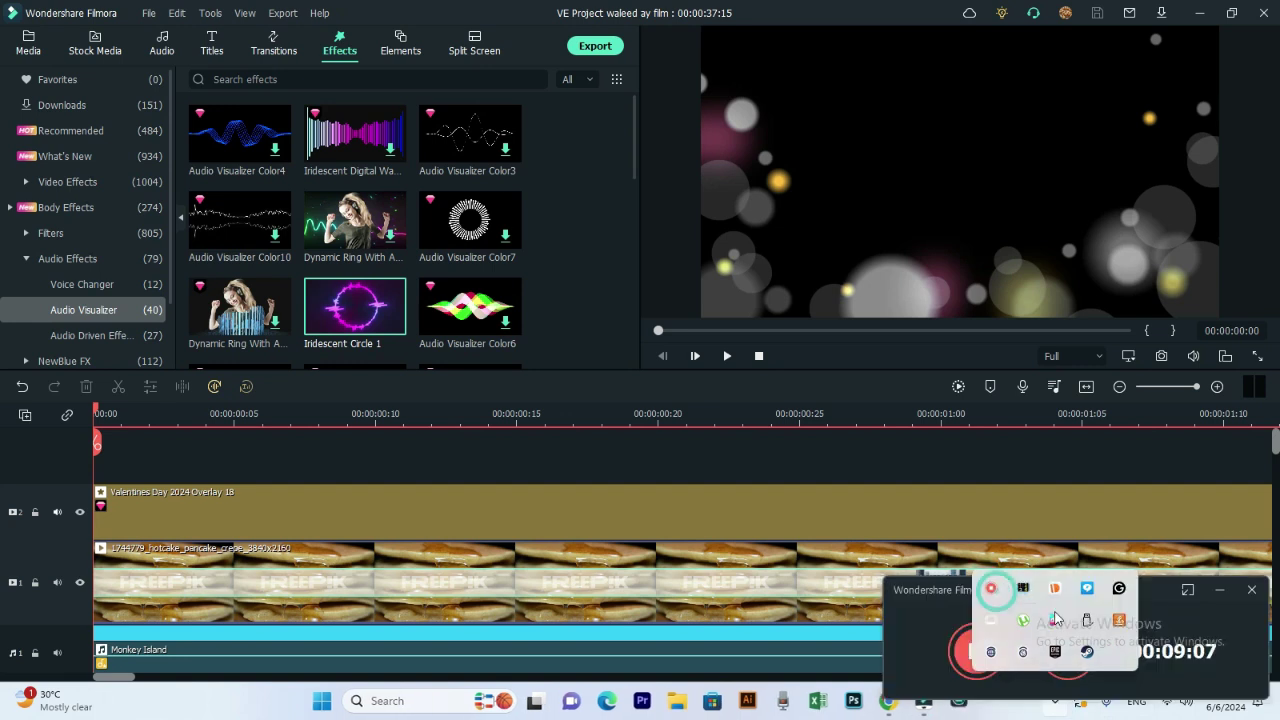